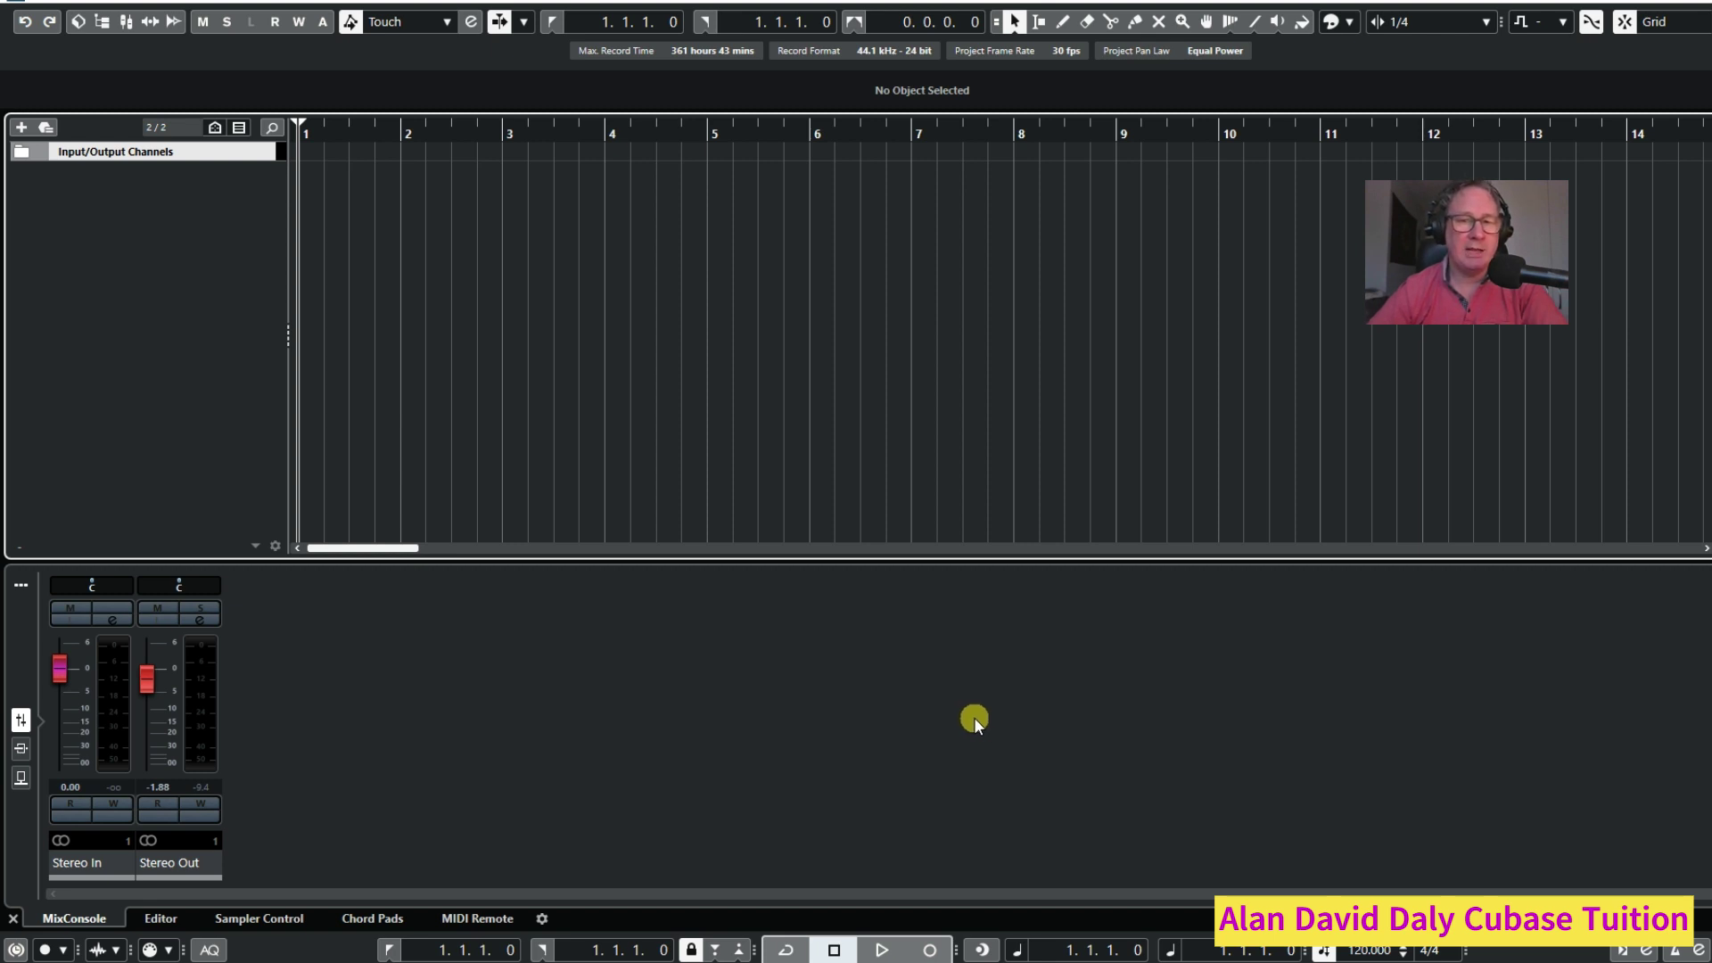
Add a HALion Sonic instrument track to the project.
right_click(134, 253)
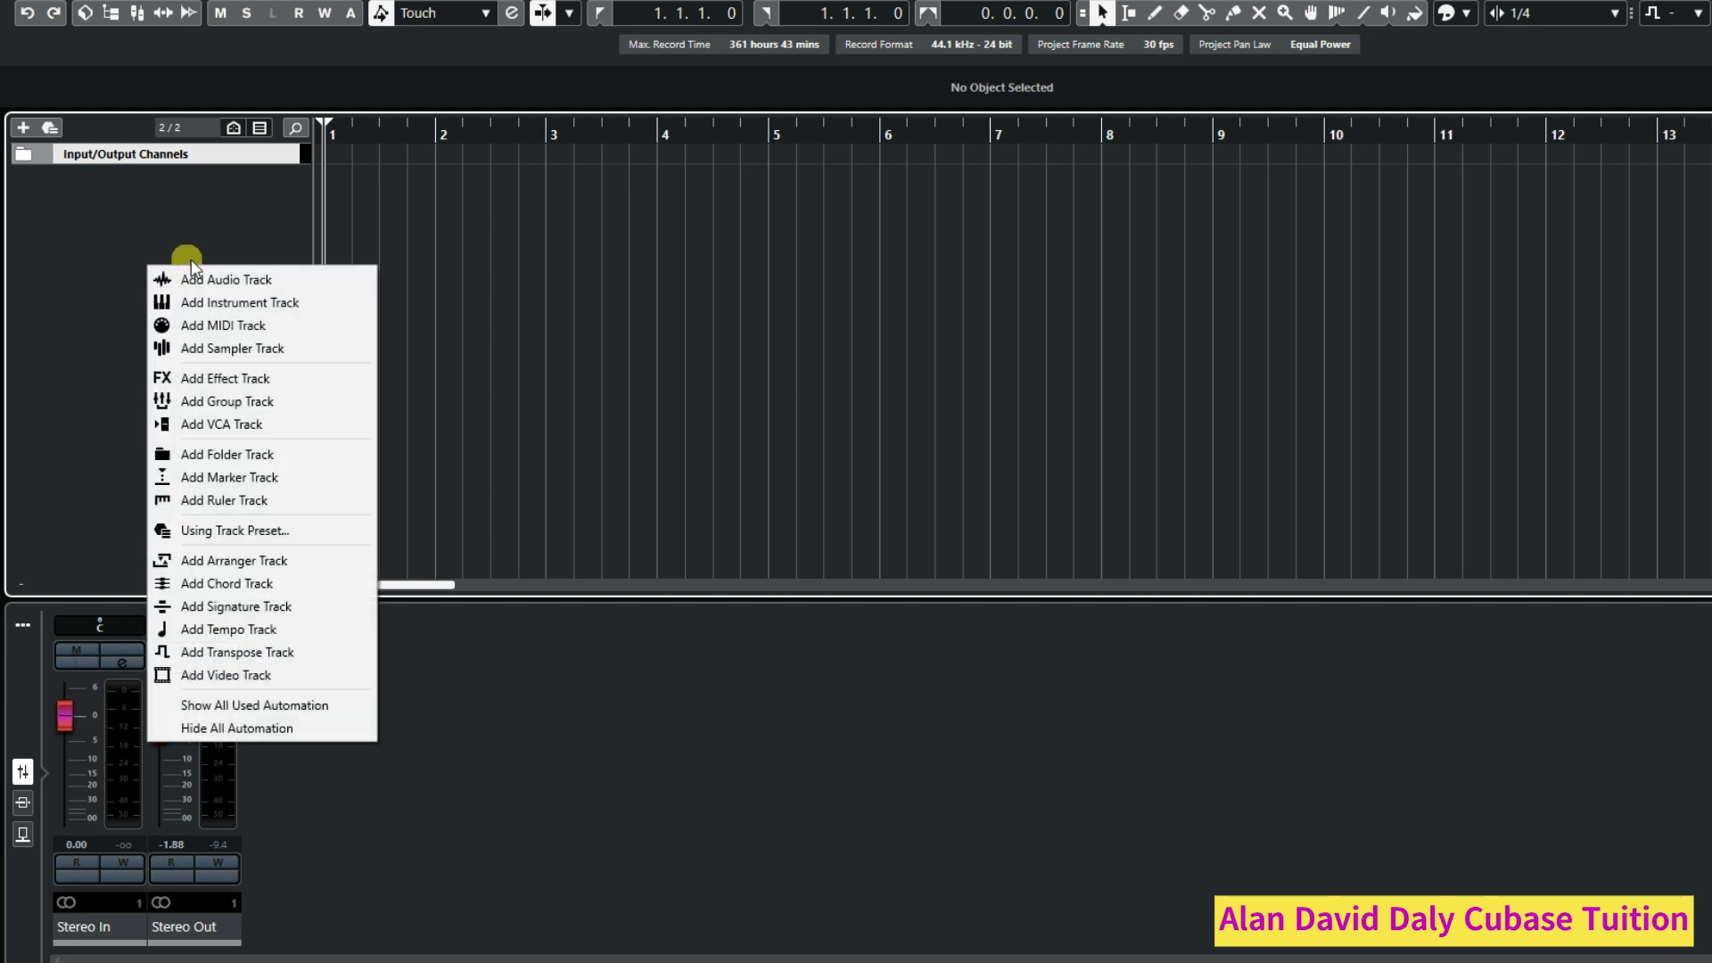
click(241, 305)
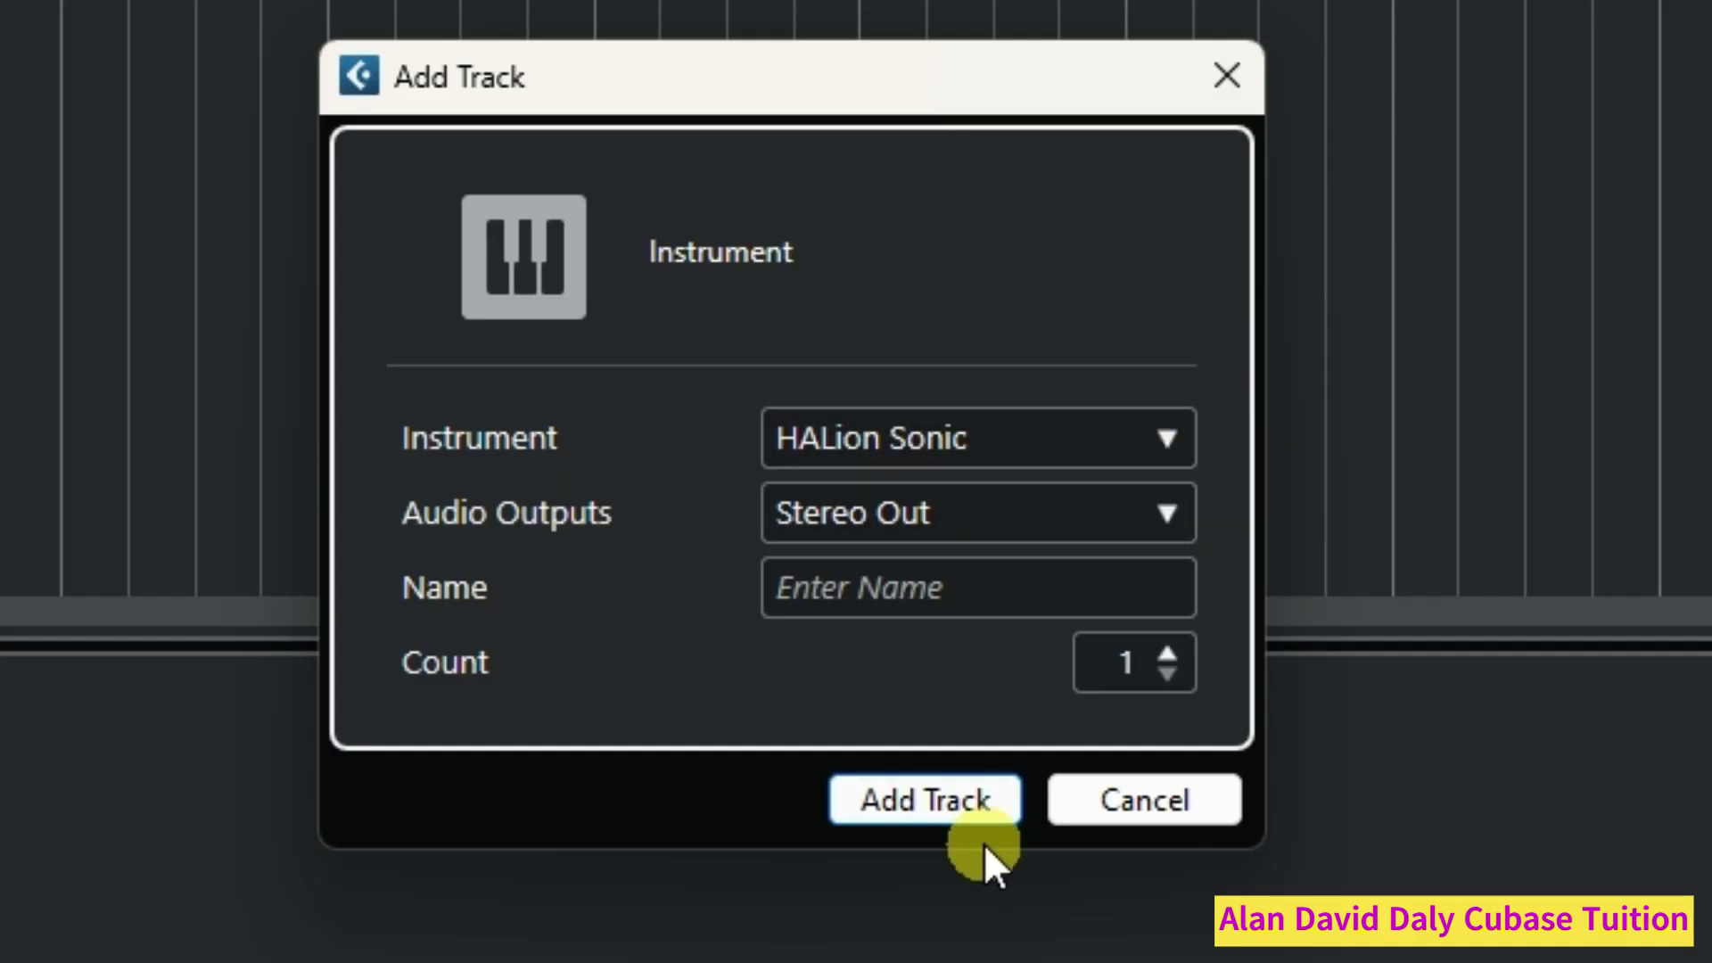
click(983, 799)
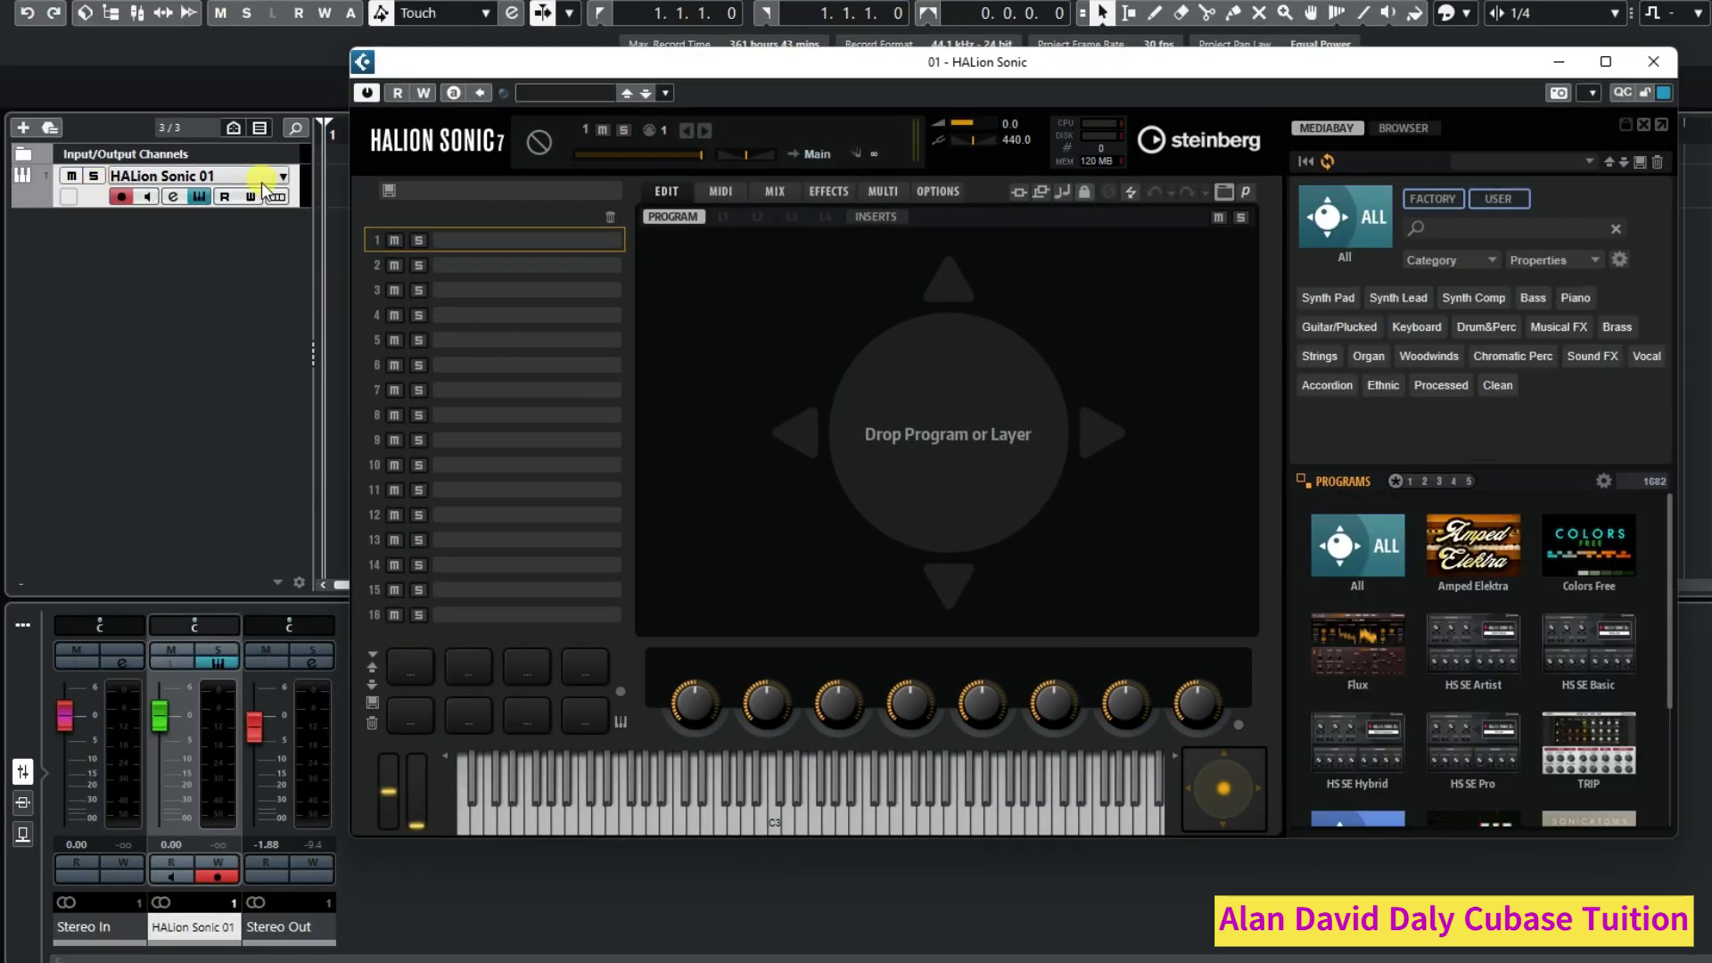
Load the 80s Piano Layer program into slot 1 from the Piano category and audition it.
click(1578, 299)
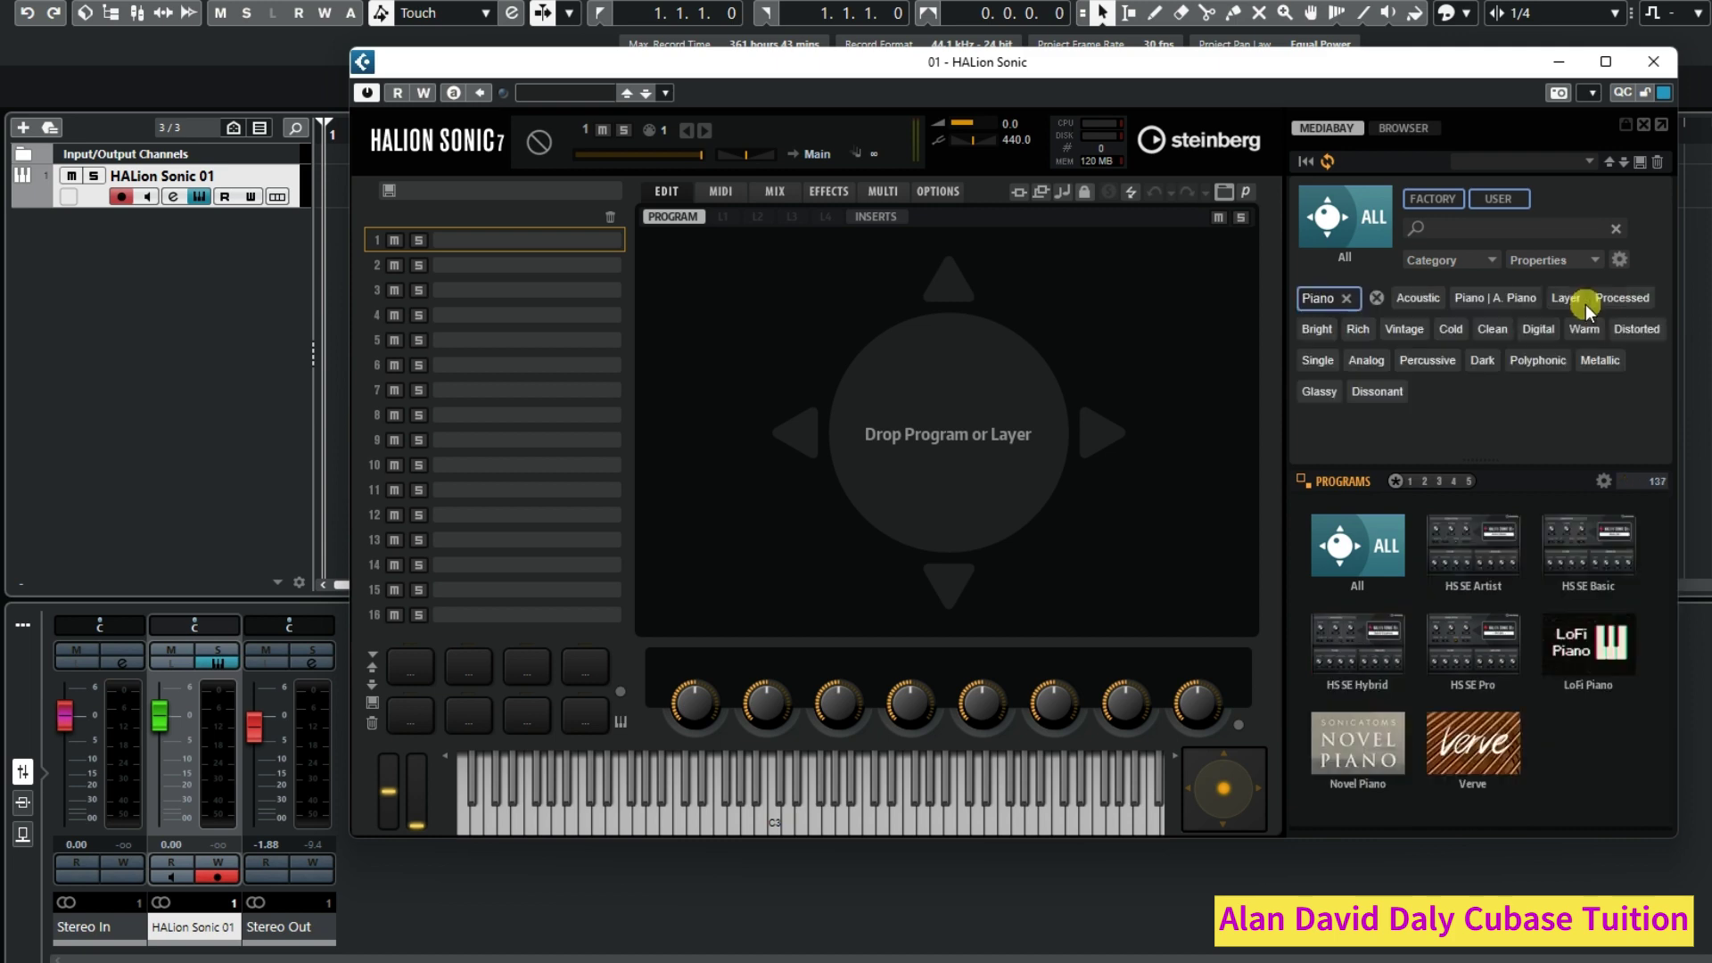
click(1343, 566)
double_click(1395, 524)
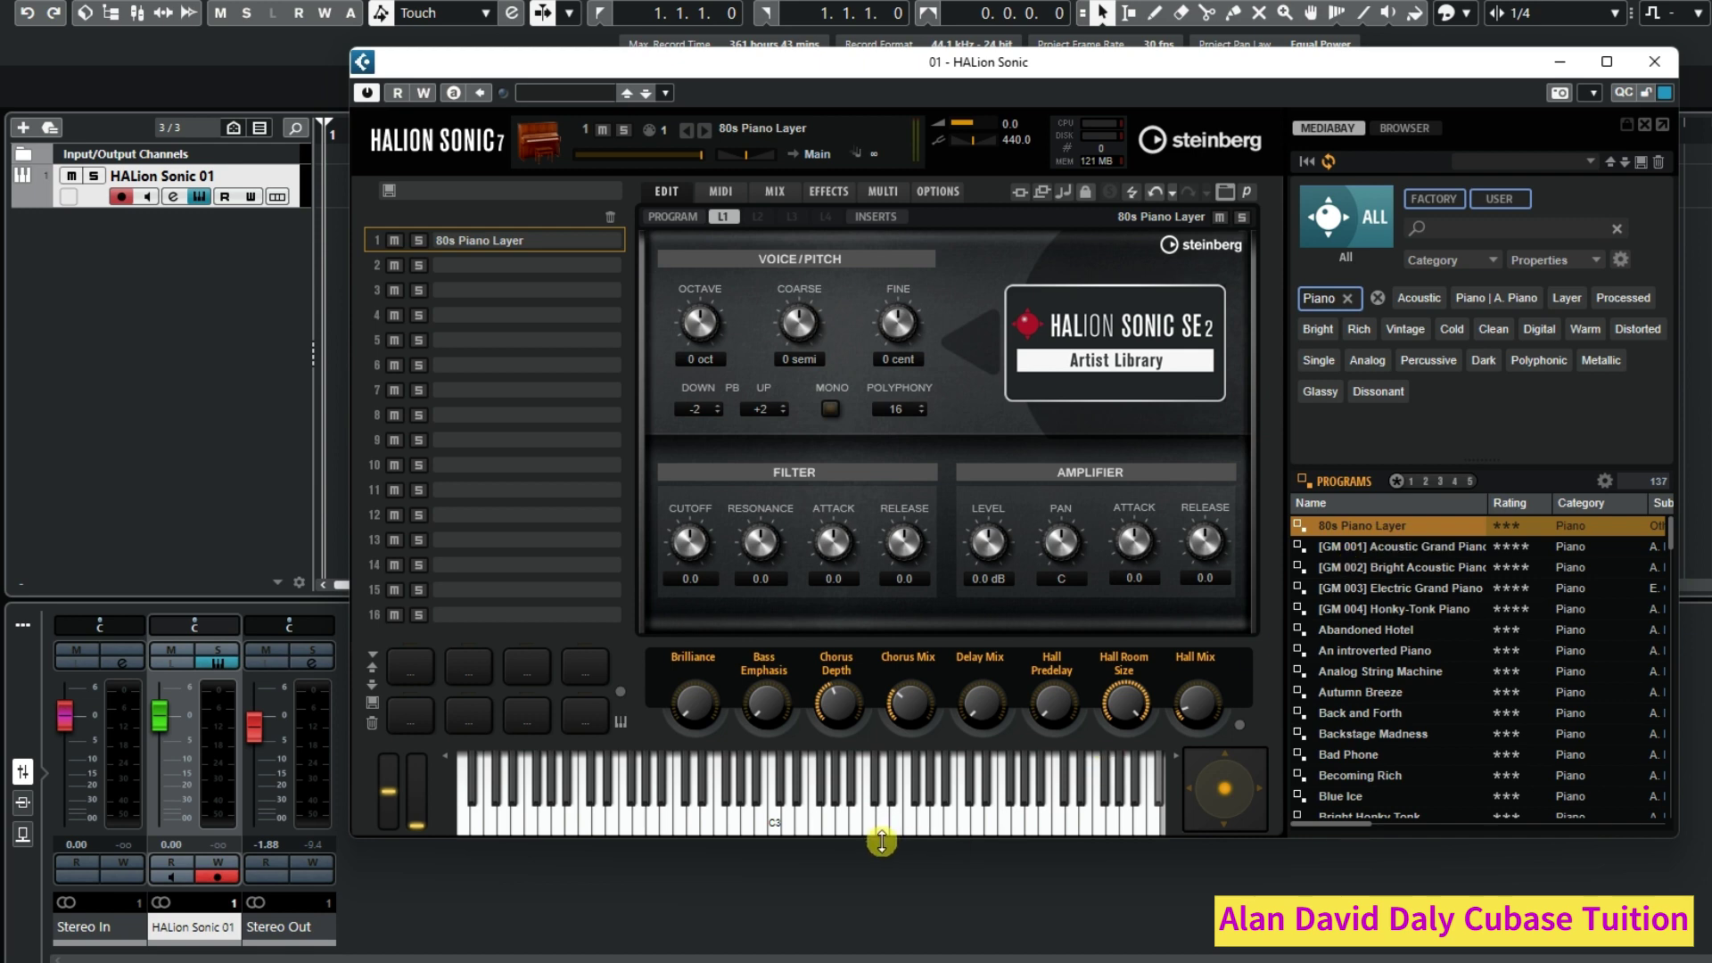
click(882, 816)
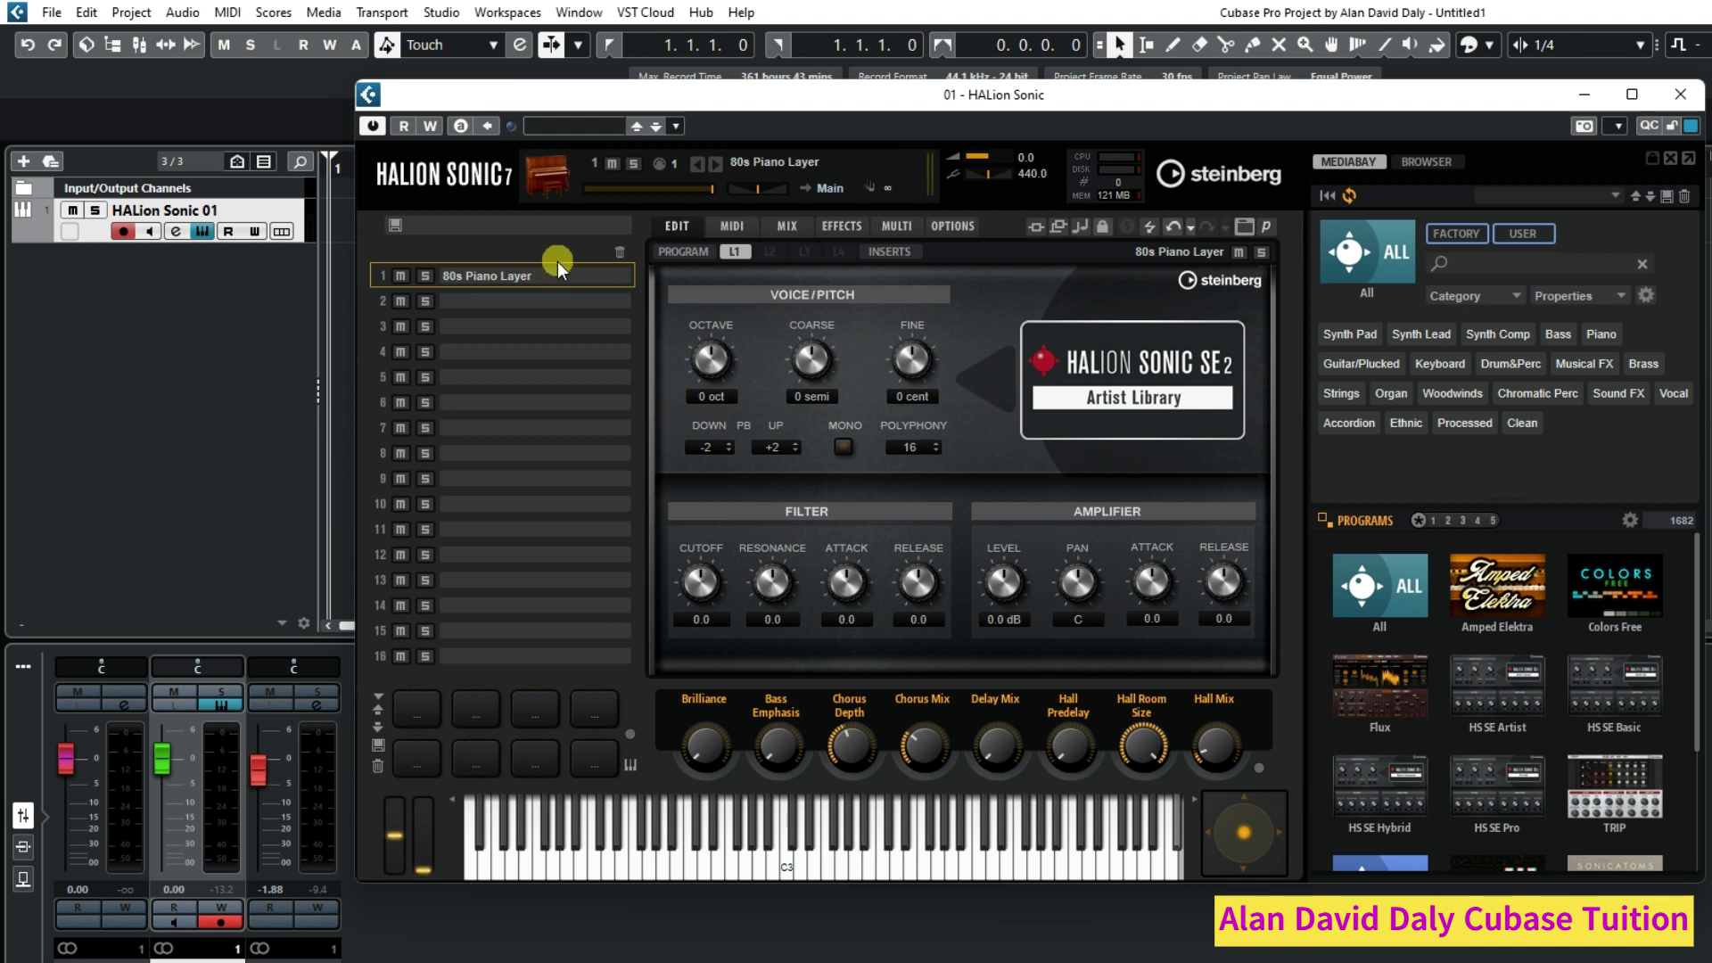
Load Dark Mist Strings from the Strings category into slot 2 and audition it.
click(730, 224)
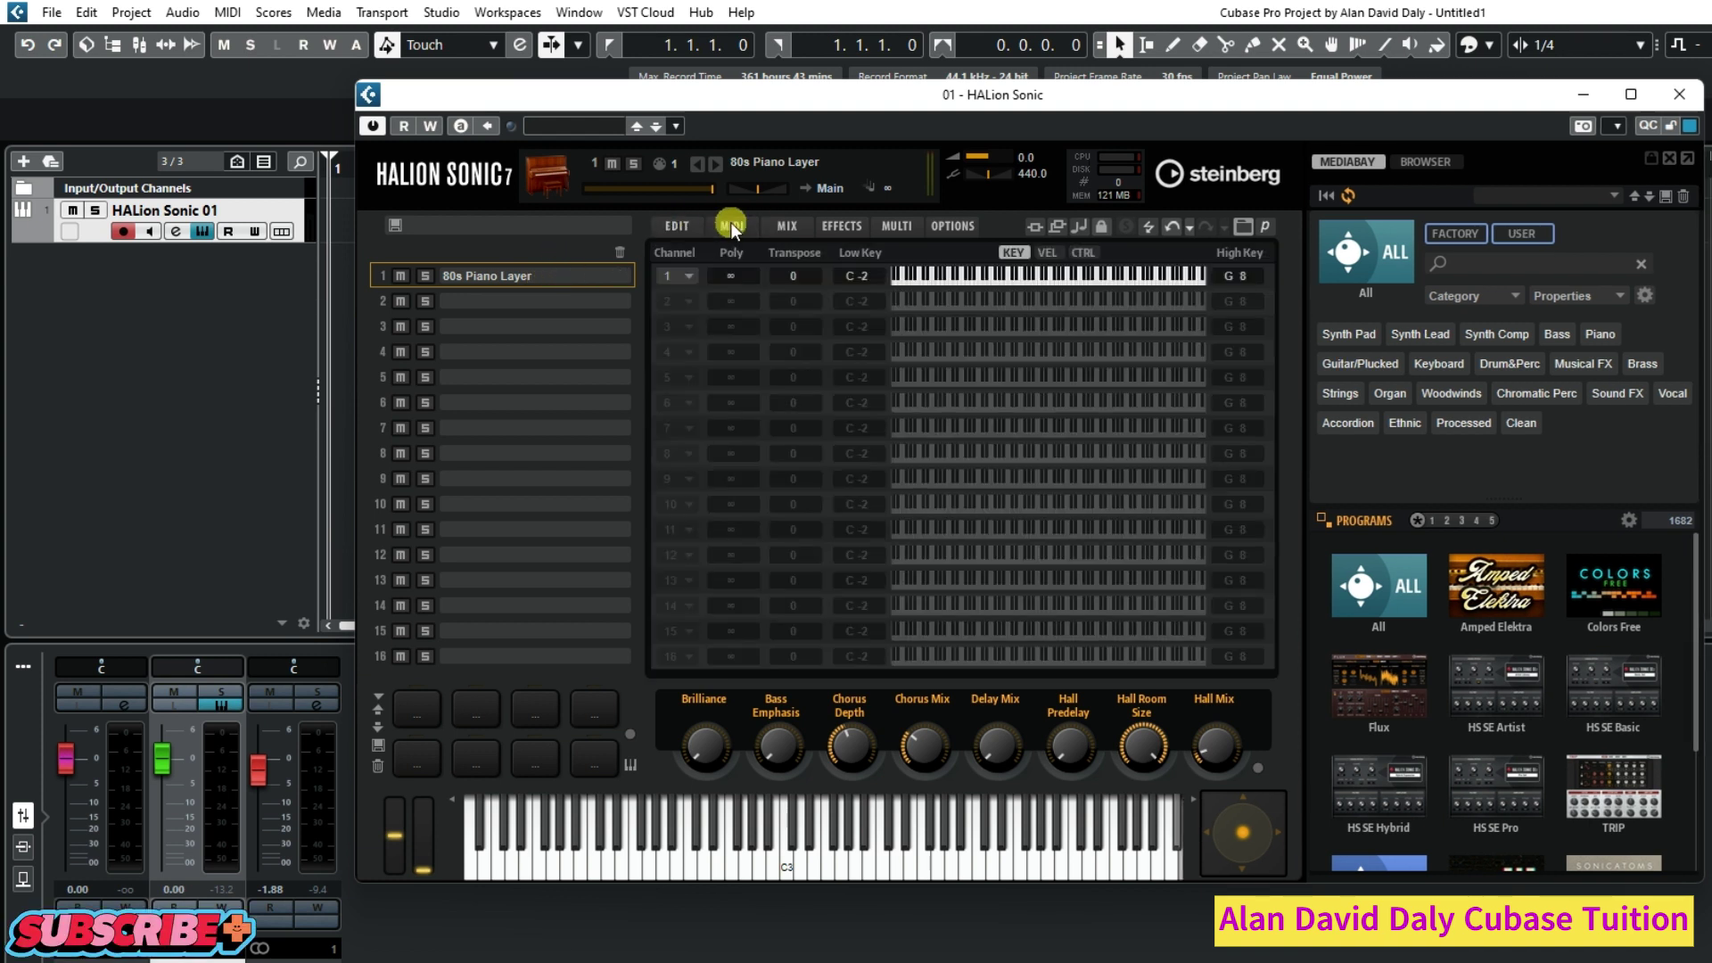
click(674, 226)
click(563, 301)
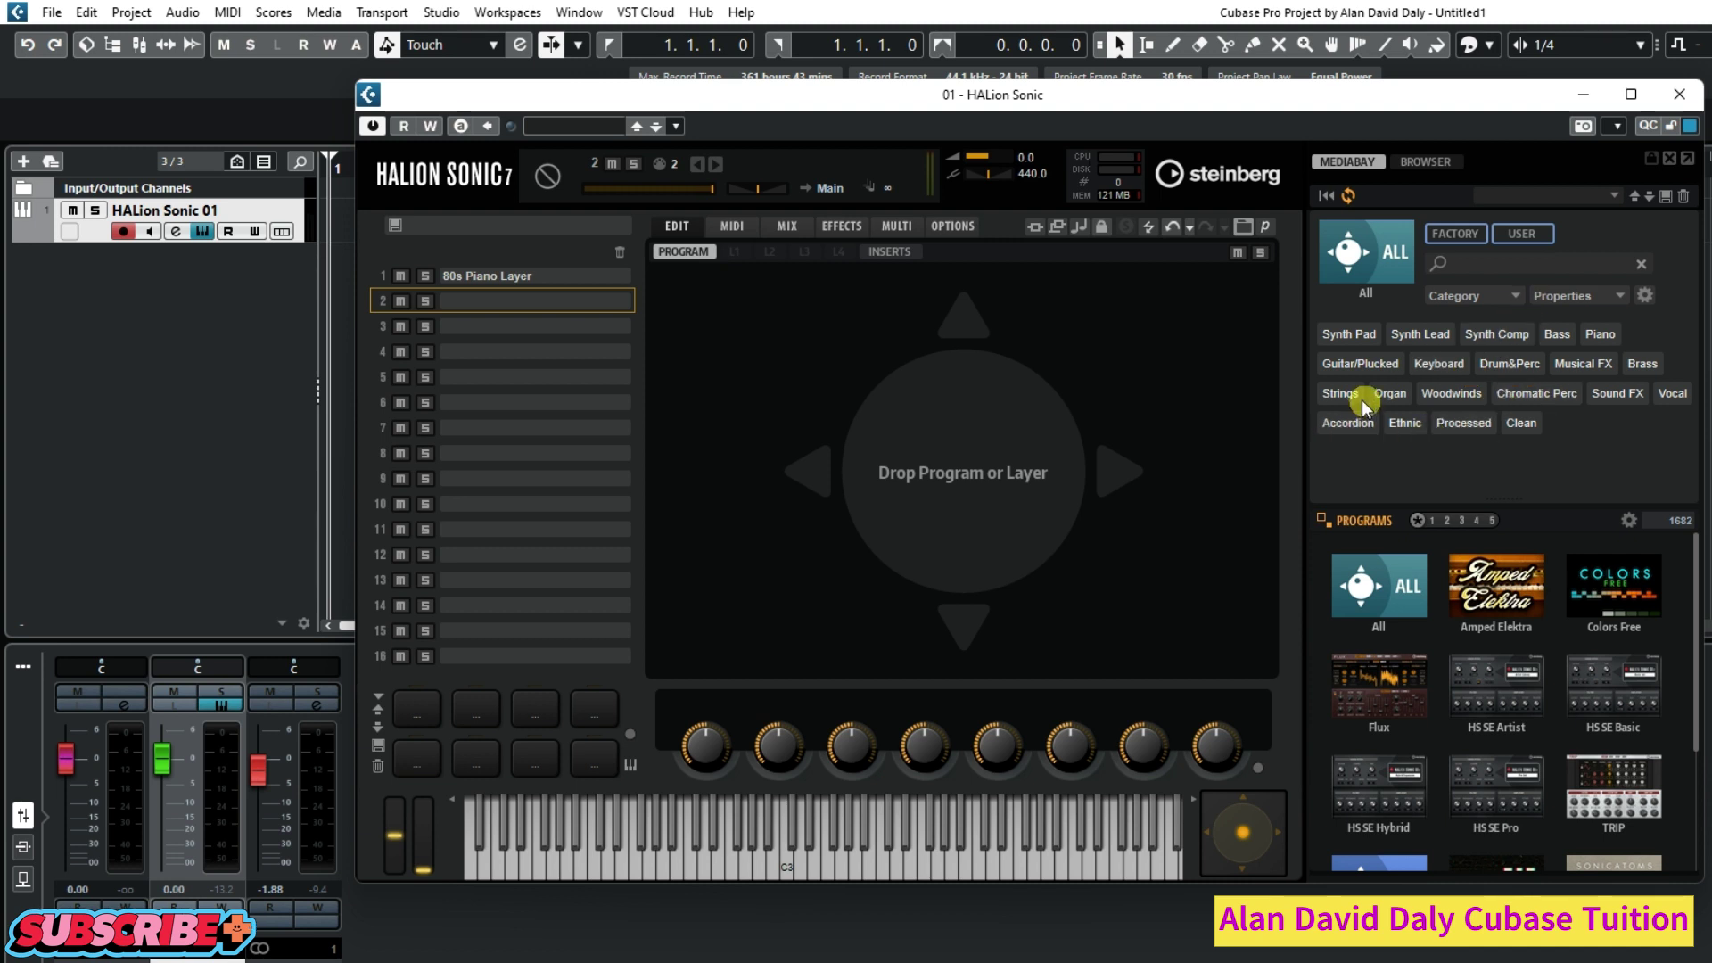
click(1331, 396)
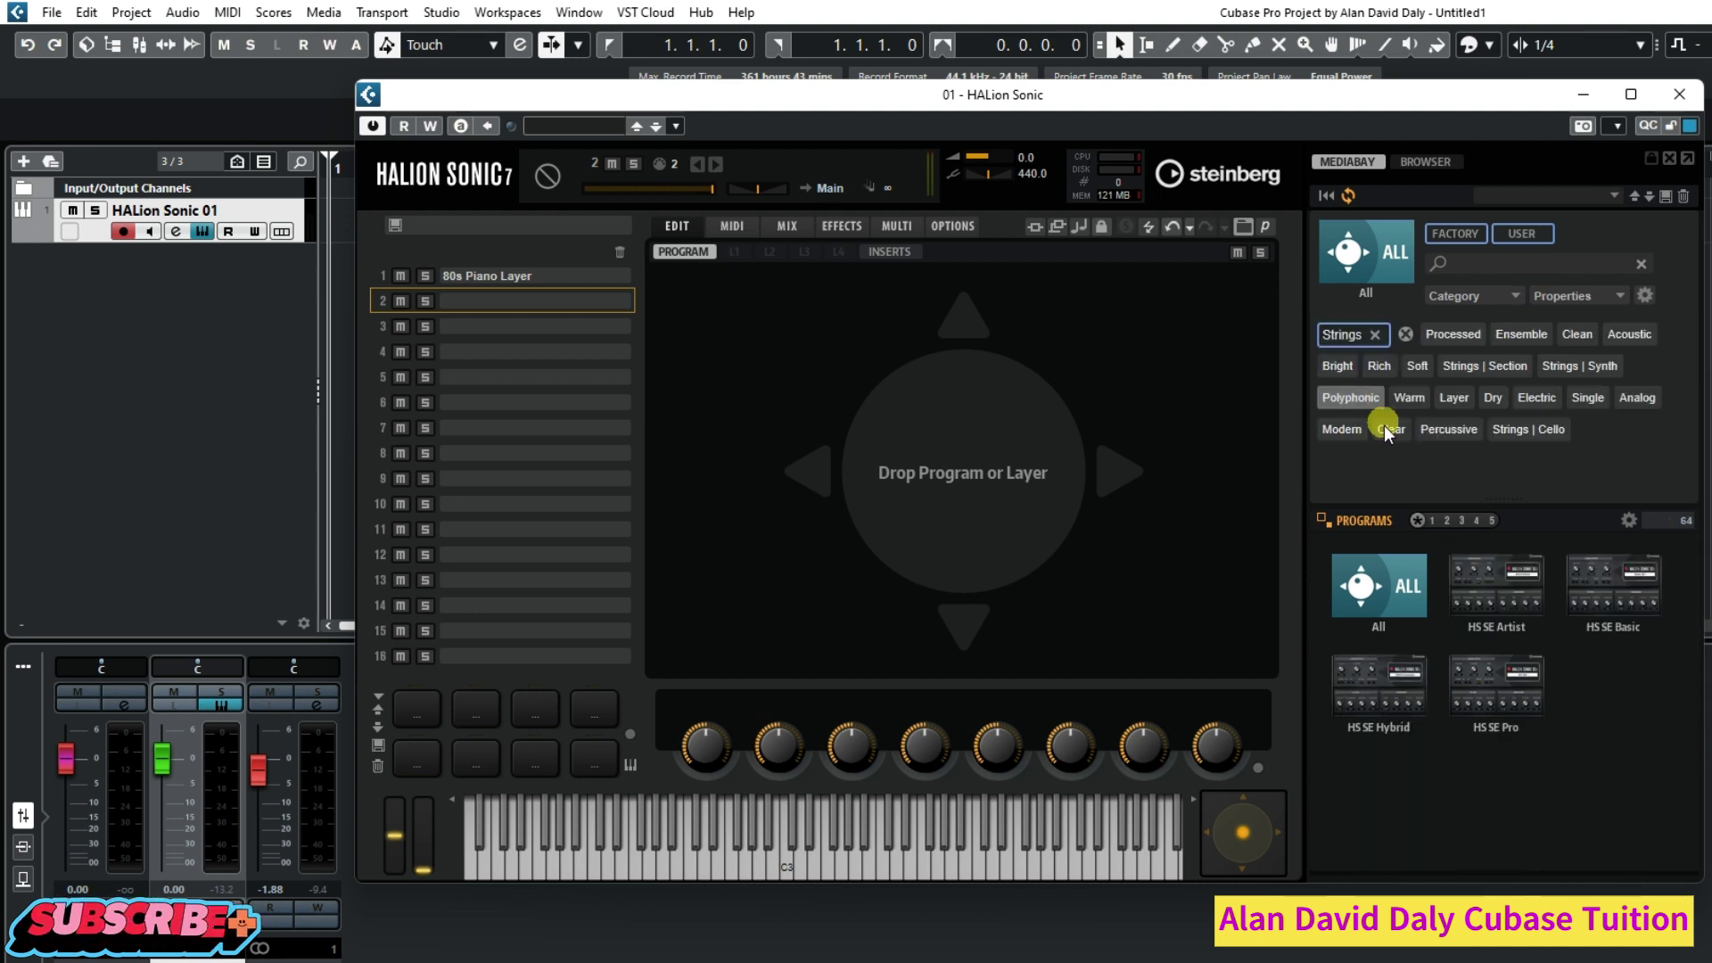
click(1385, 603)
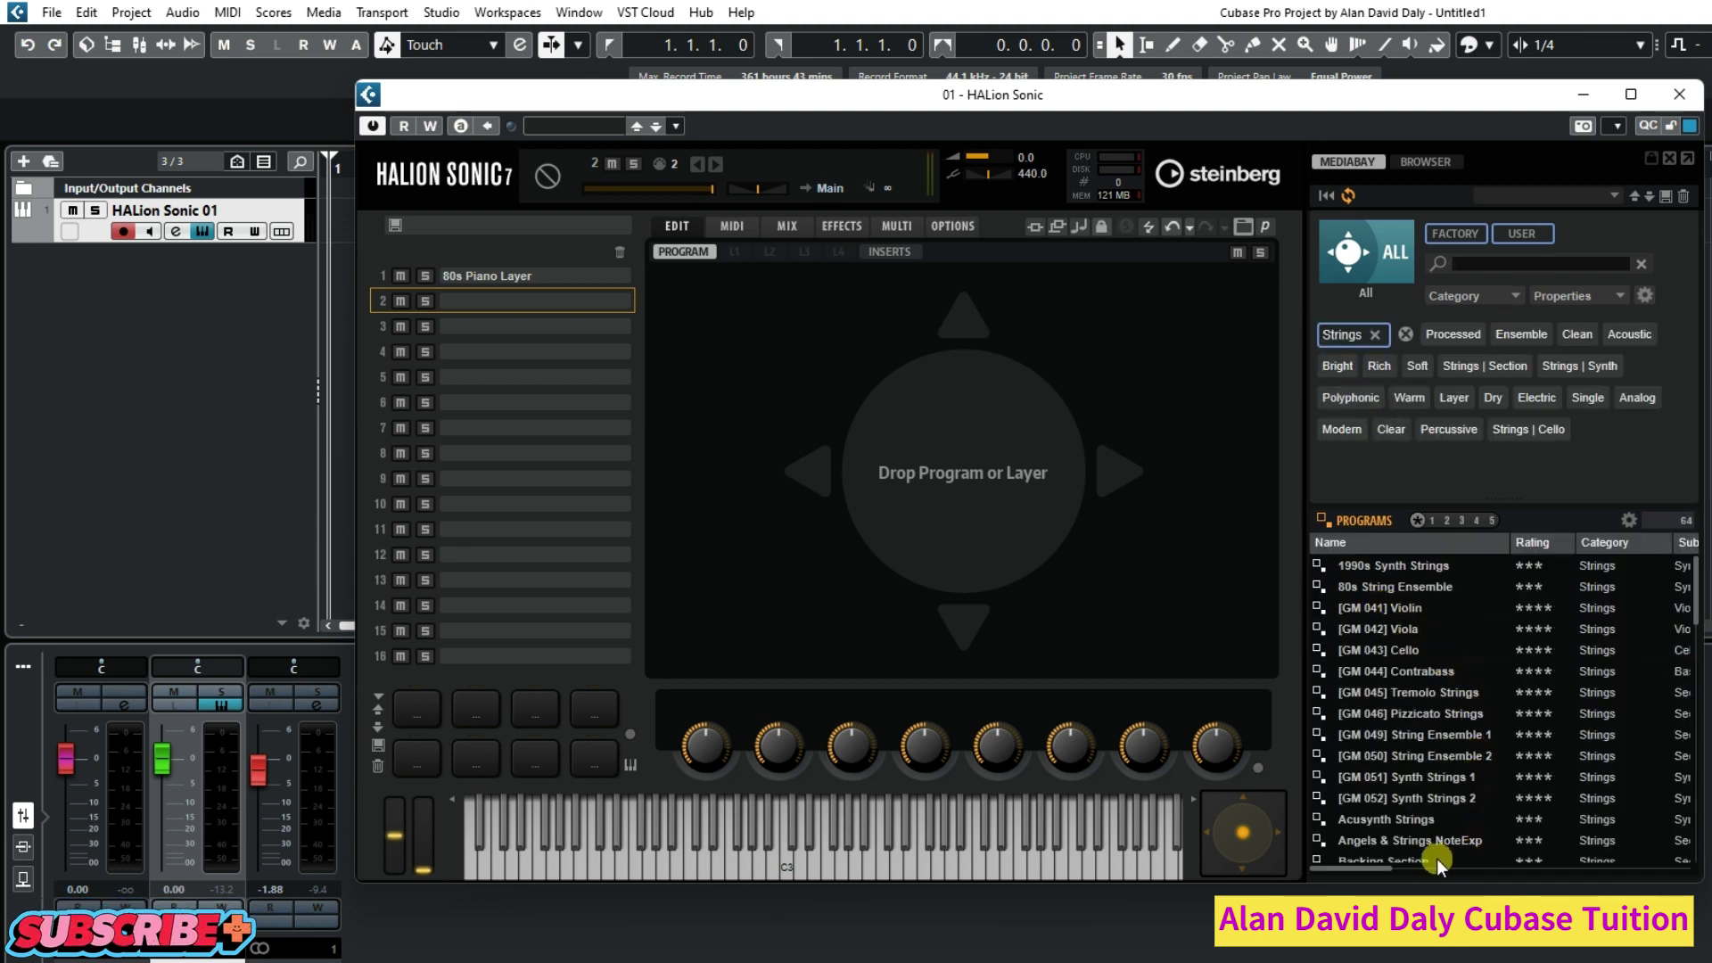
scroll(1407, 751, down, 1)
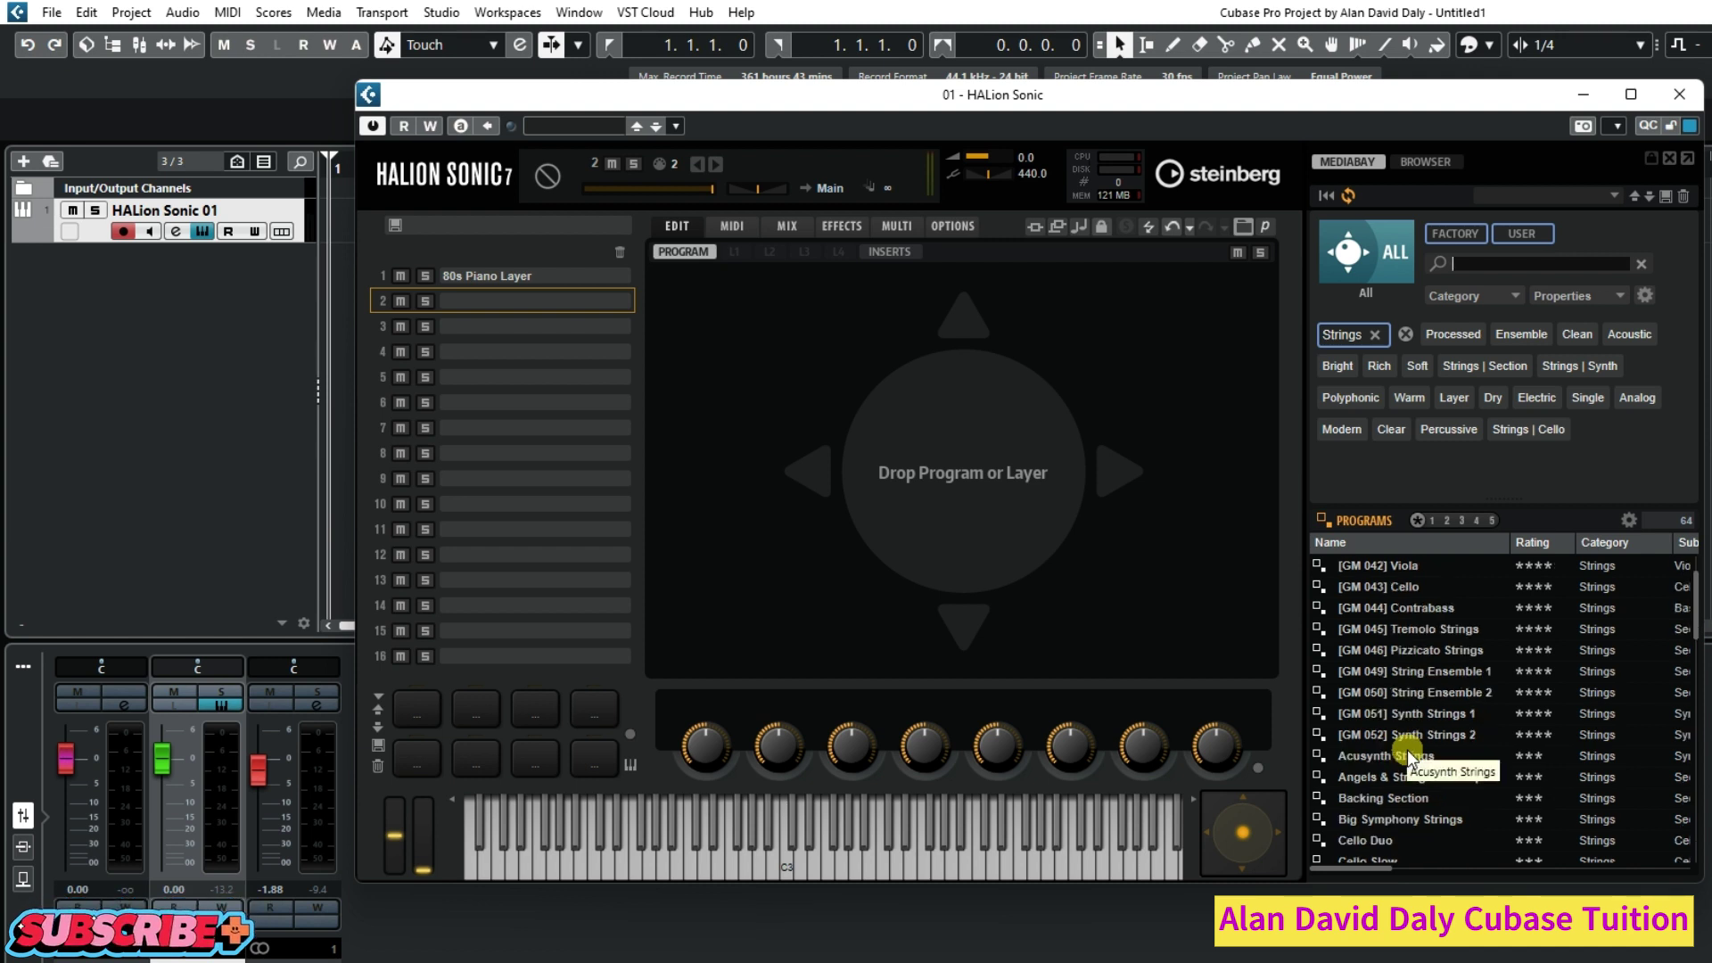
scroll(1435, 745, down, 3)
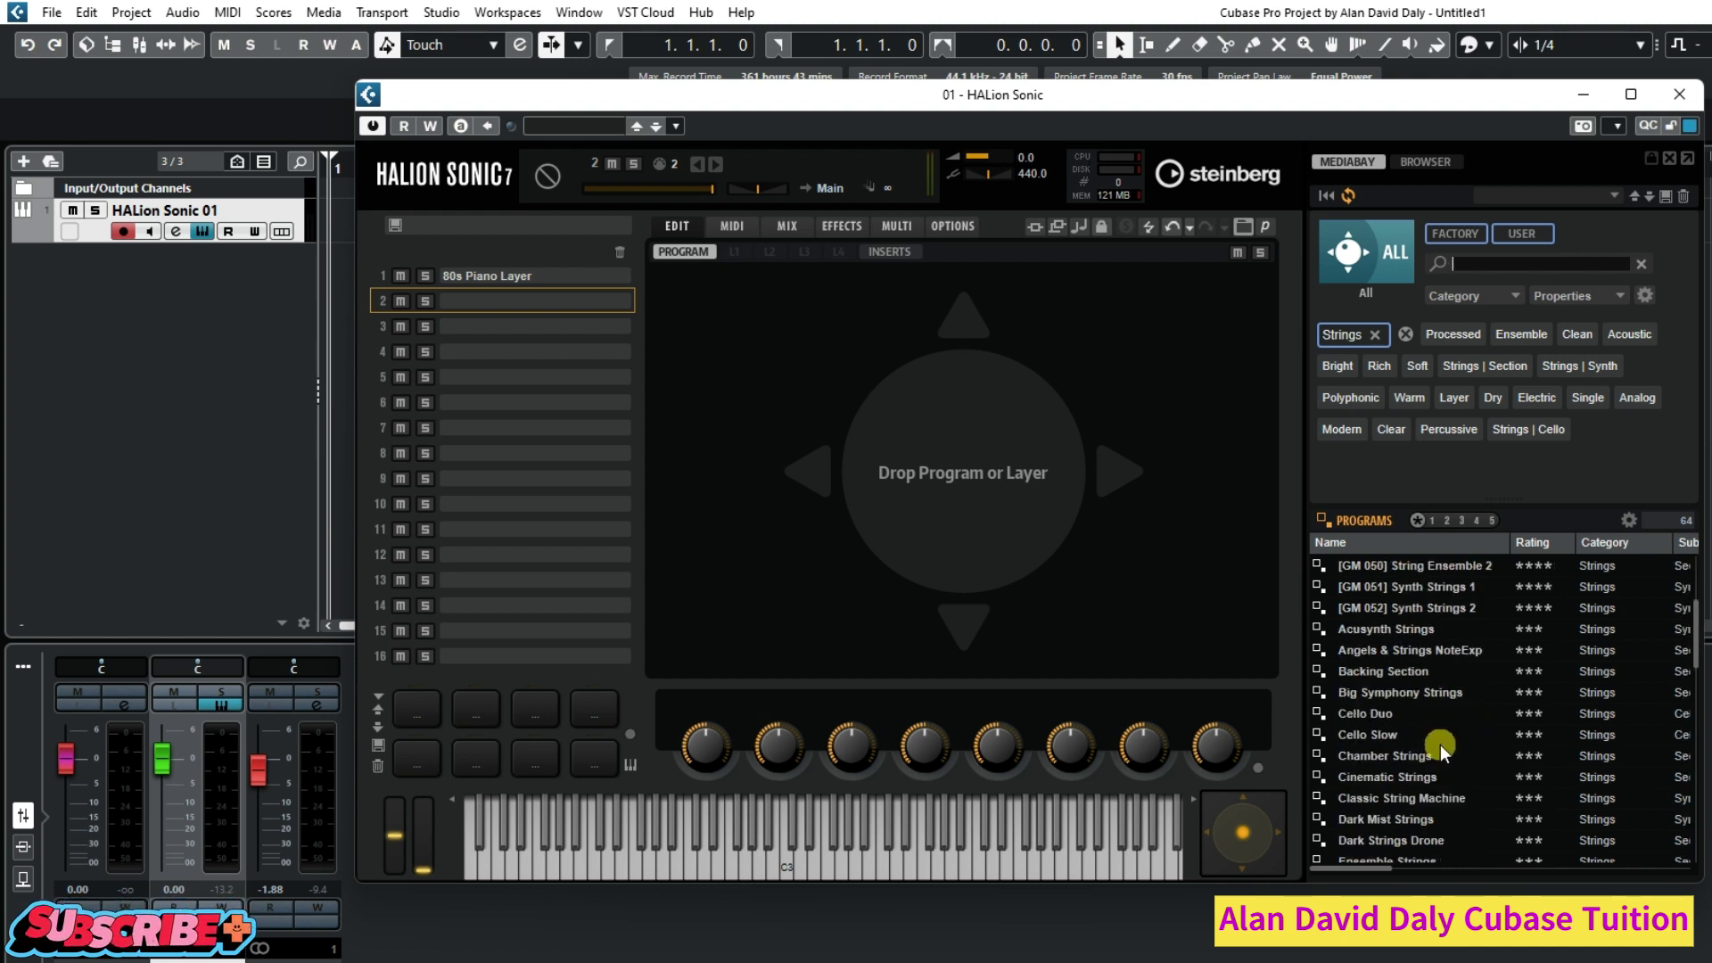
scroll(1437, 746, down, 1)
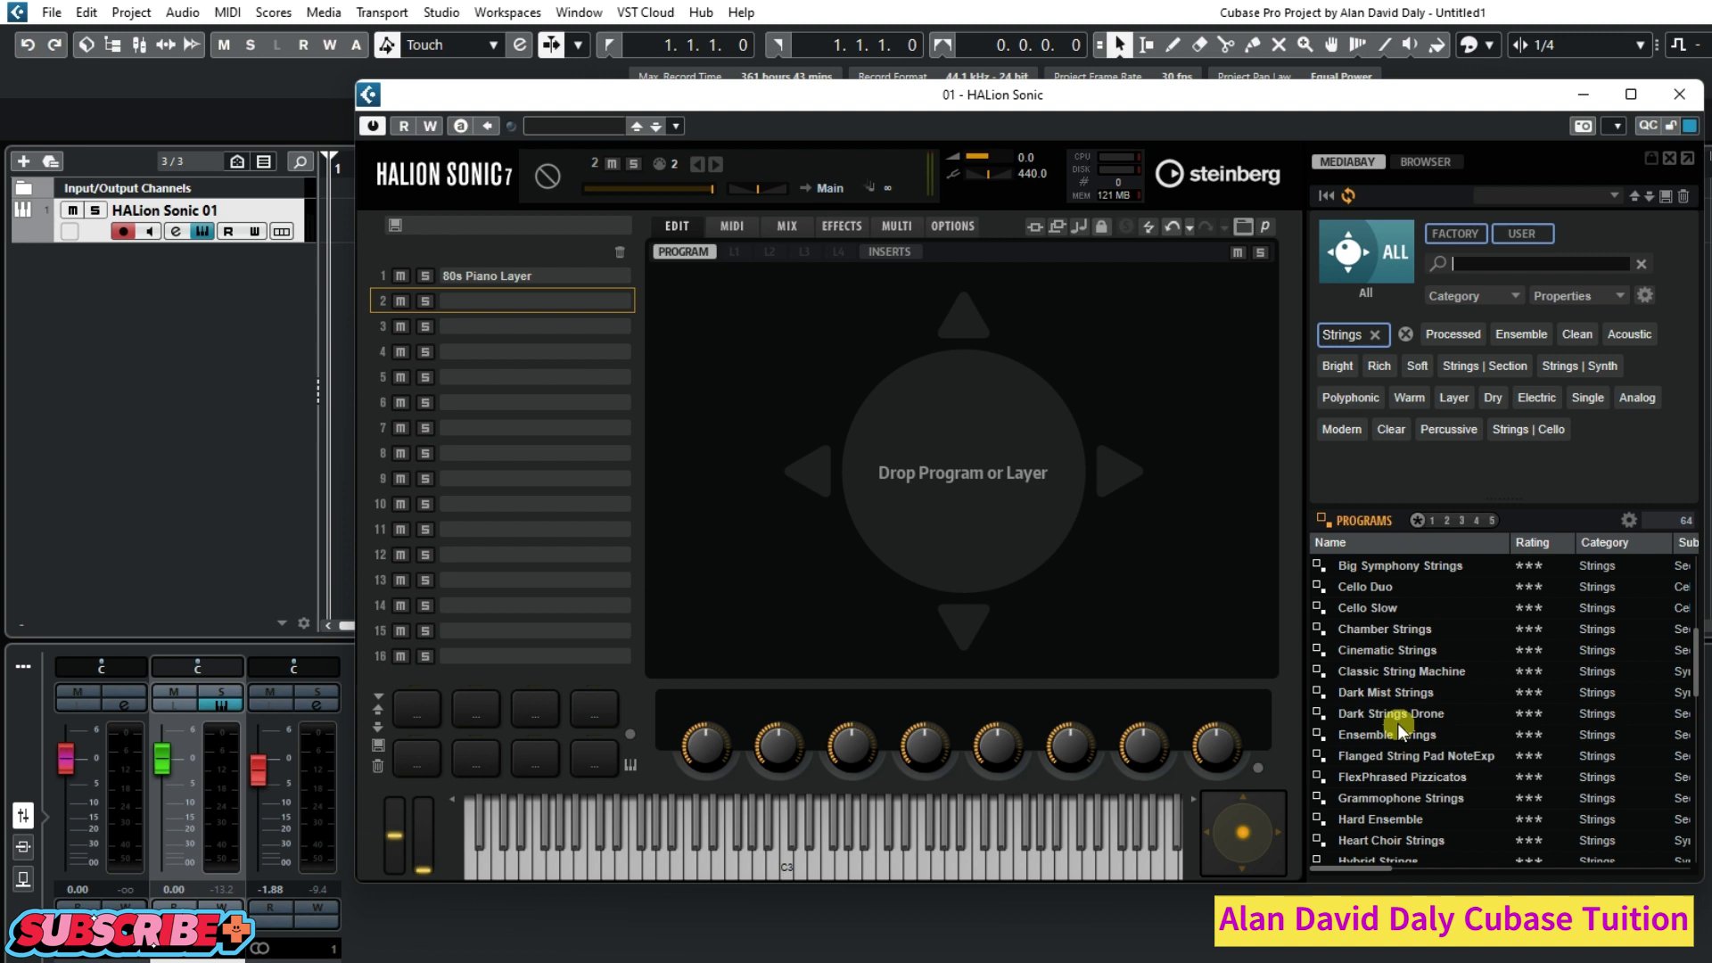
double_click(1387, 690)
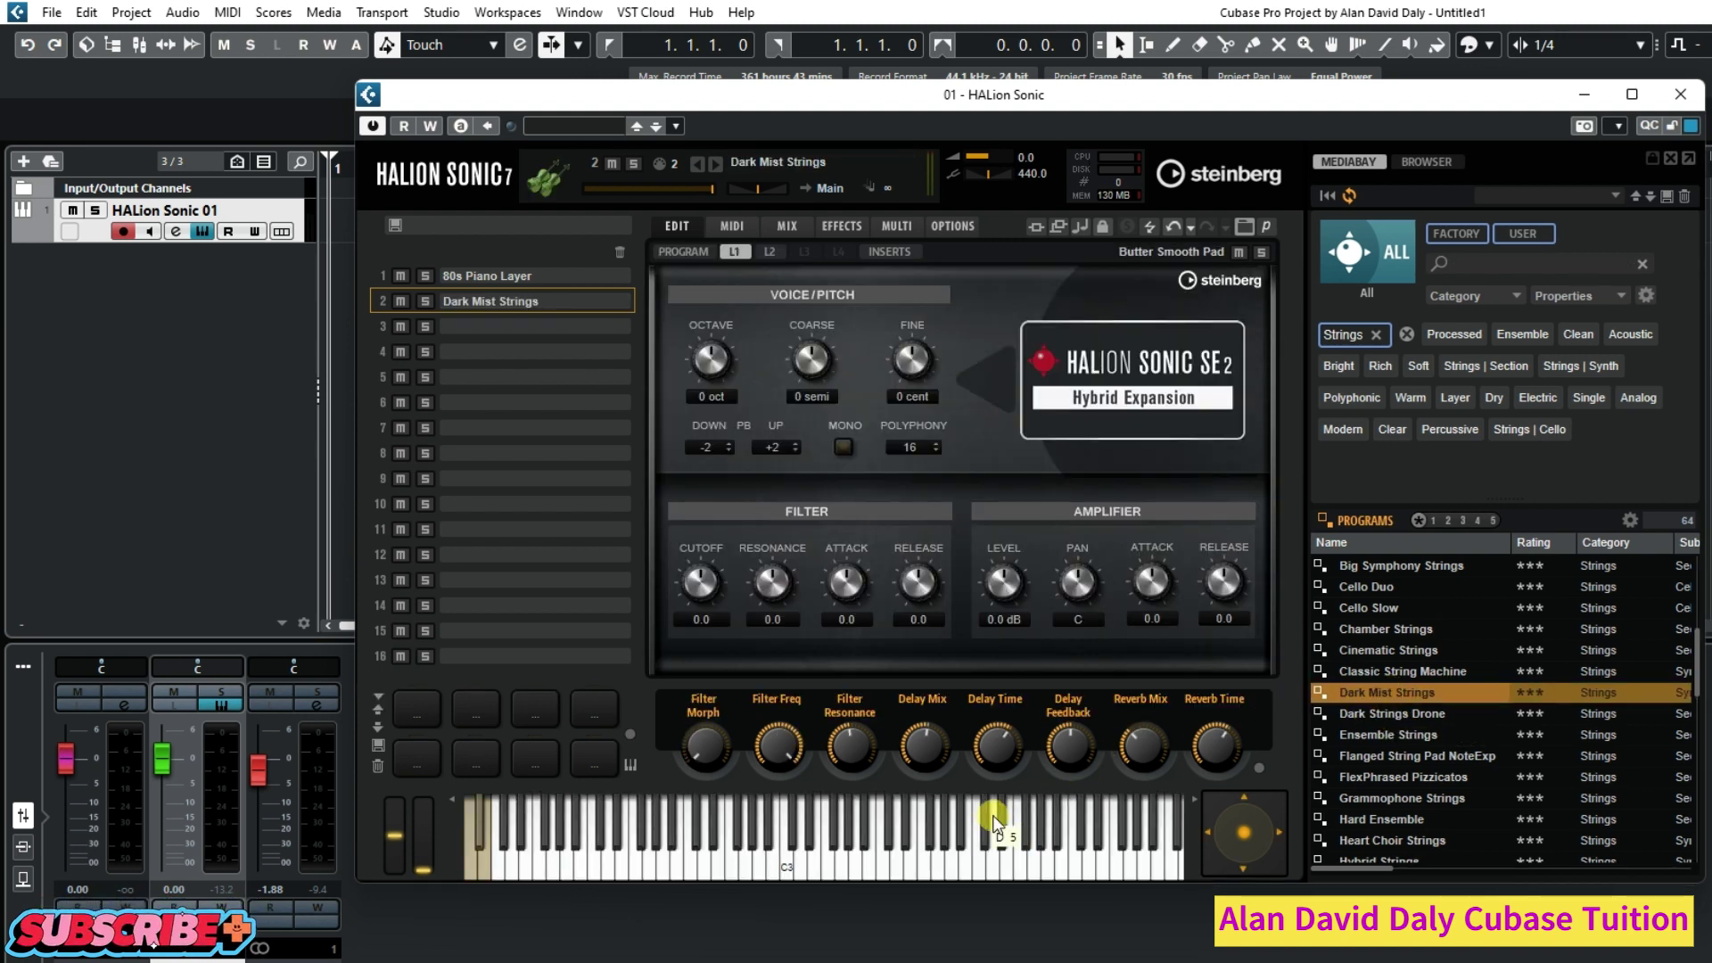
click(994, 821)
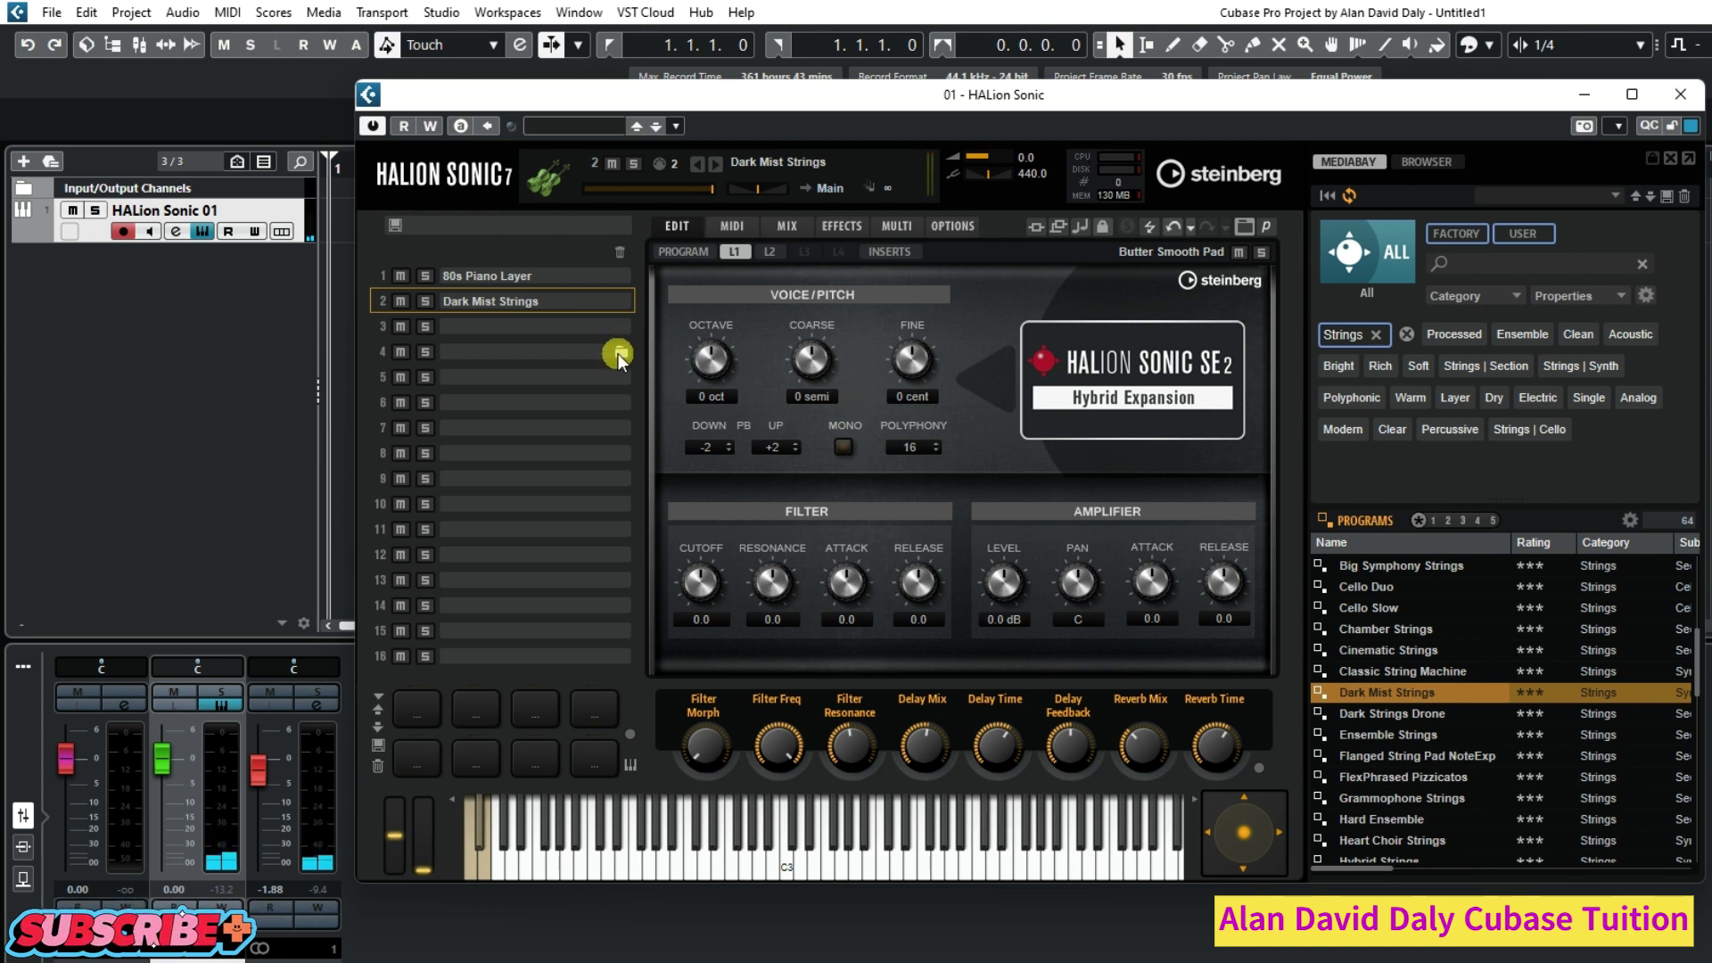
Load [GM 011] Music Box from the Chromatic Perc programs into slot 3.
click(561, 327)
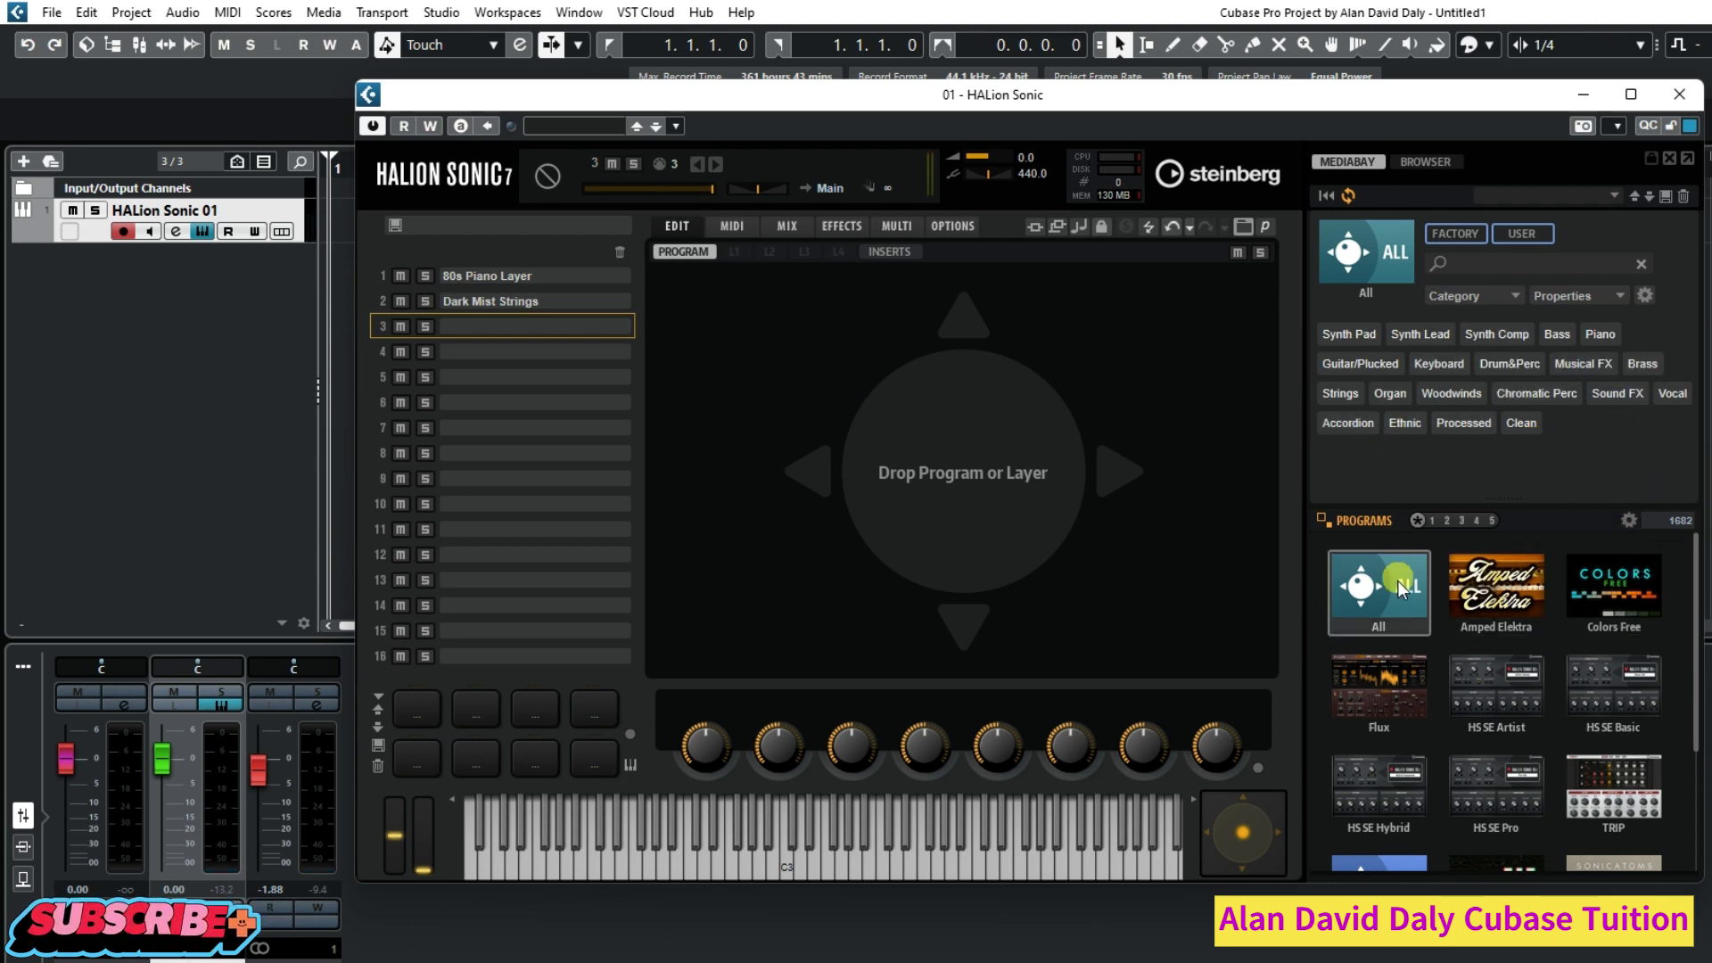
click(1385, 628)
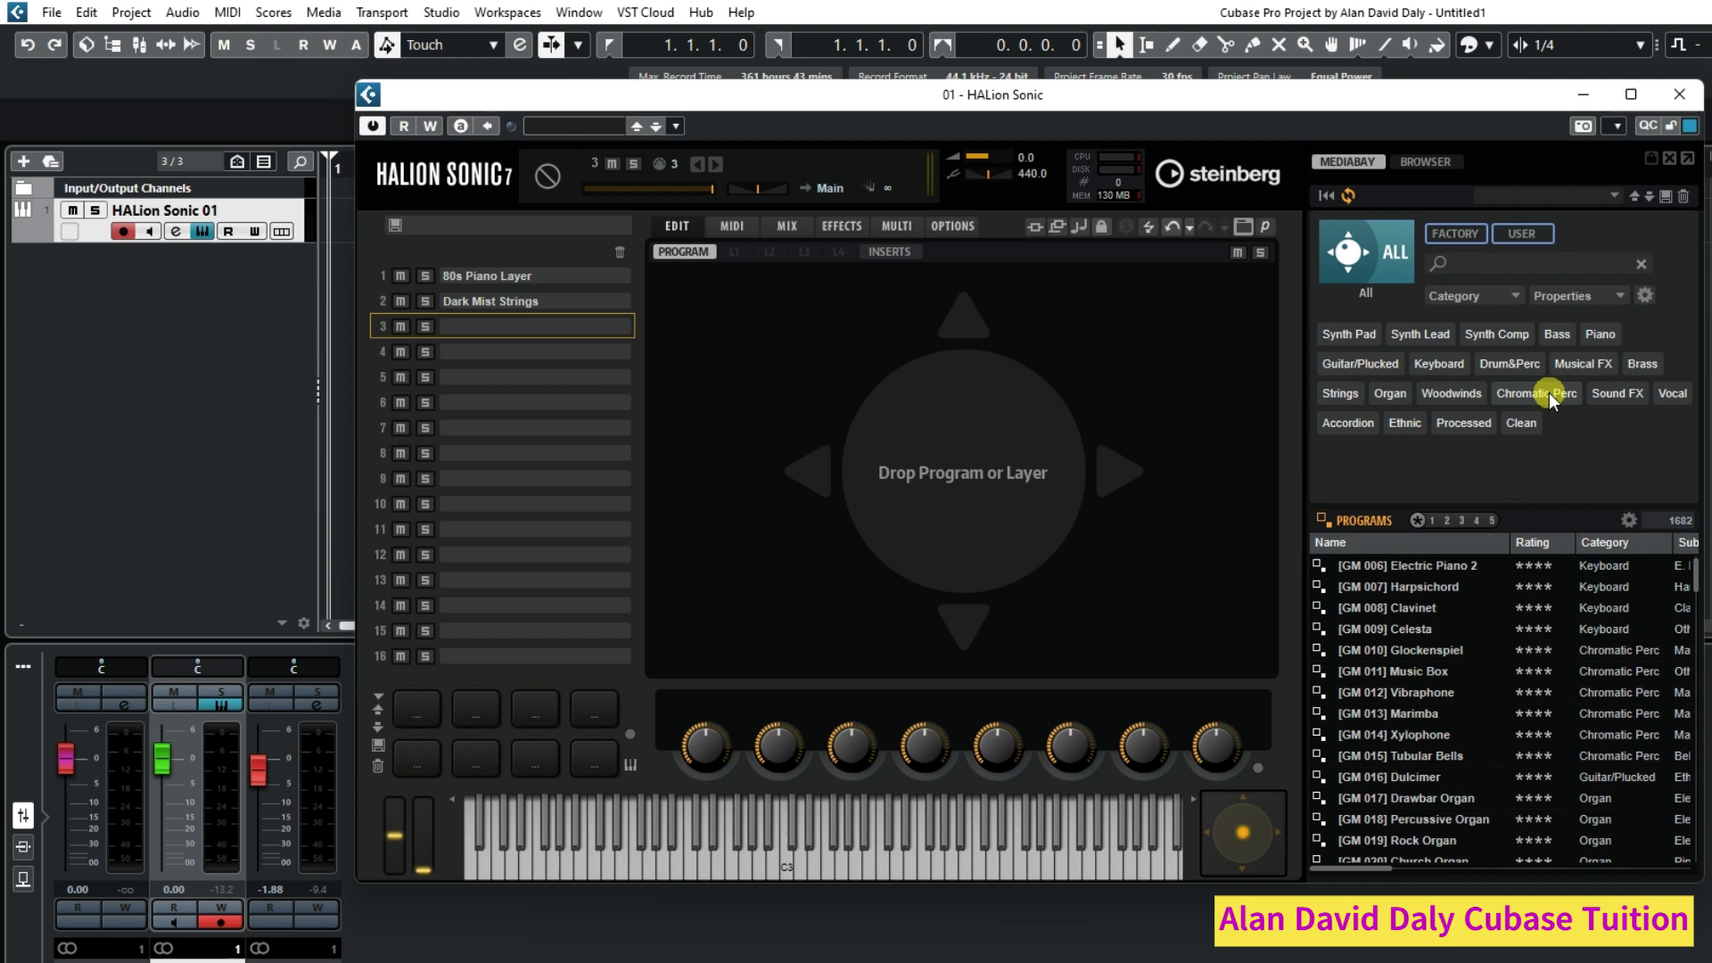
click(1549, 392)
double_click(1417, 587)
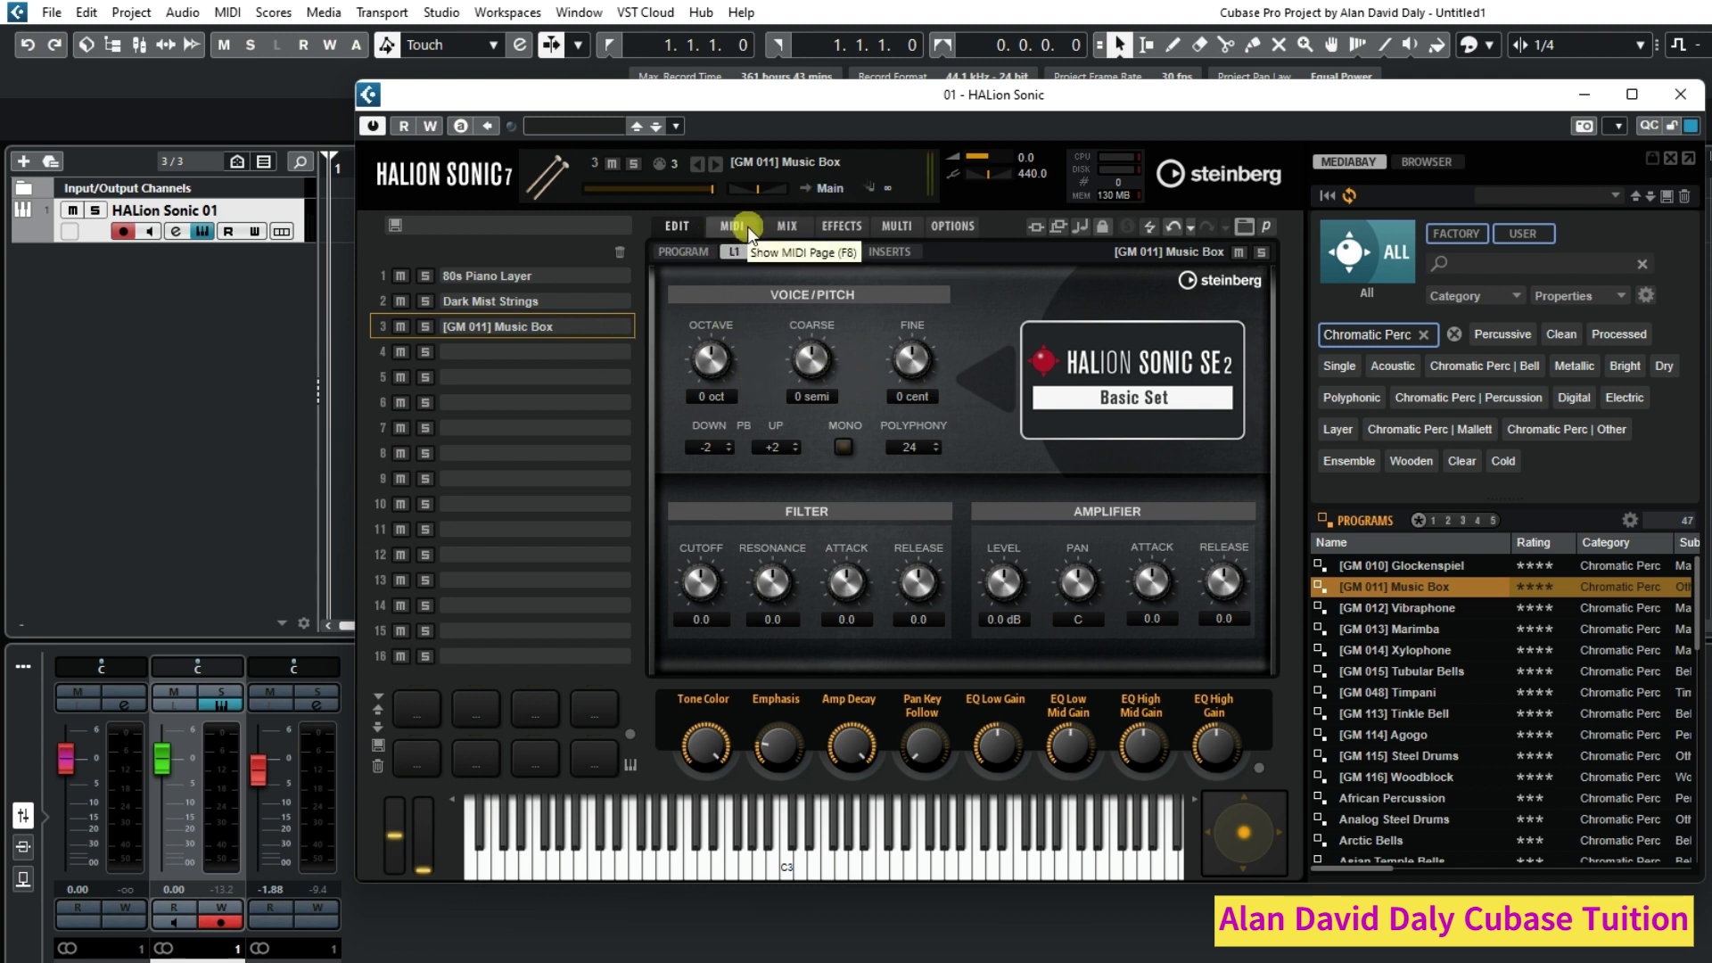
Set the MIDI channel of slots 2 and 3 to 1 on HALion's MIDI page.
click(790, 226)
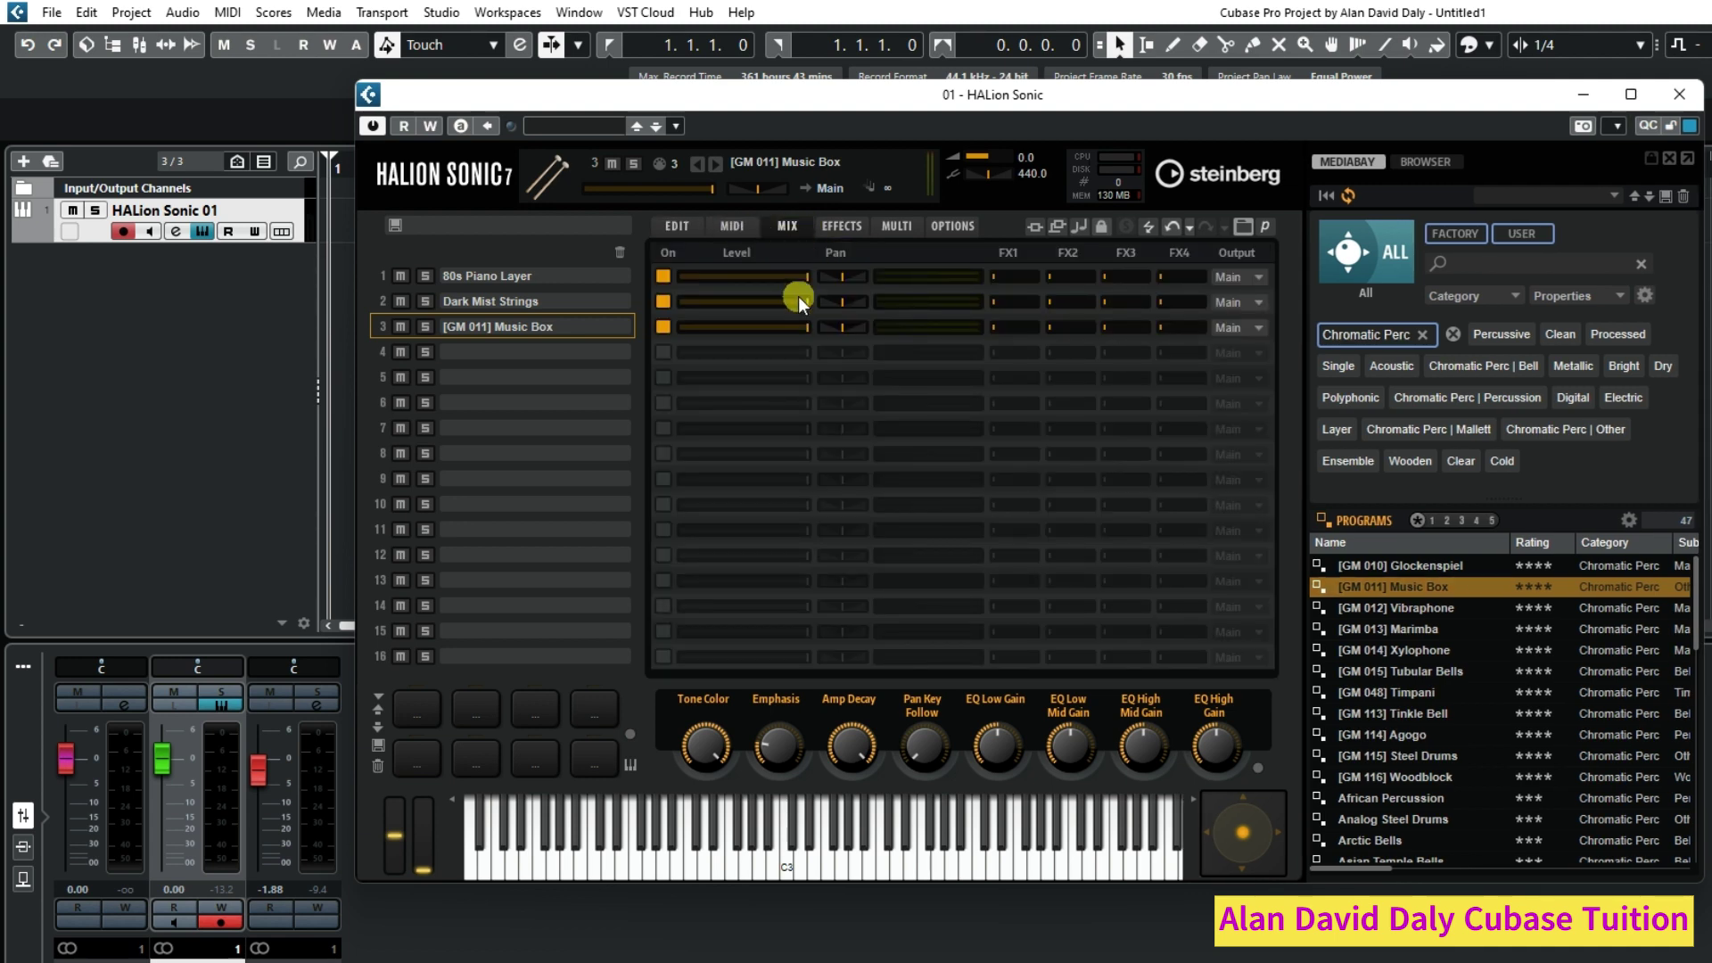
click(733, 226)
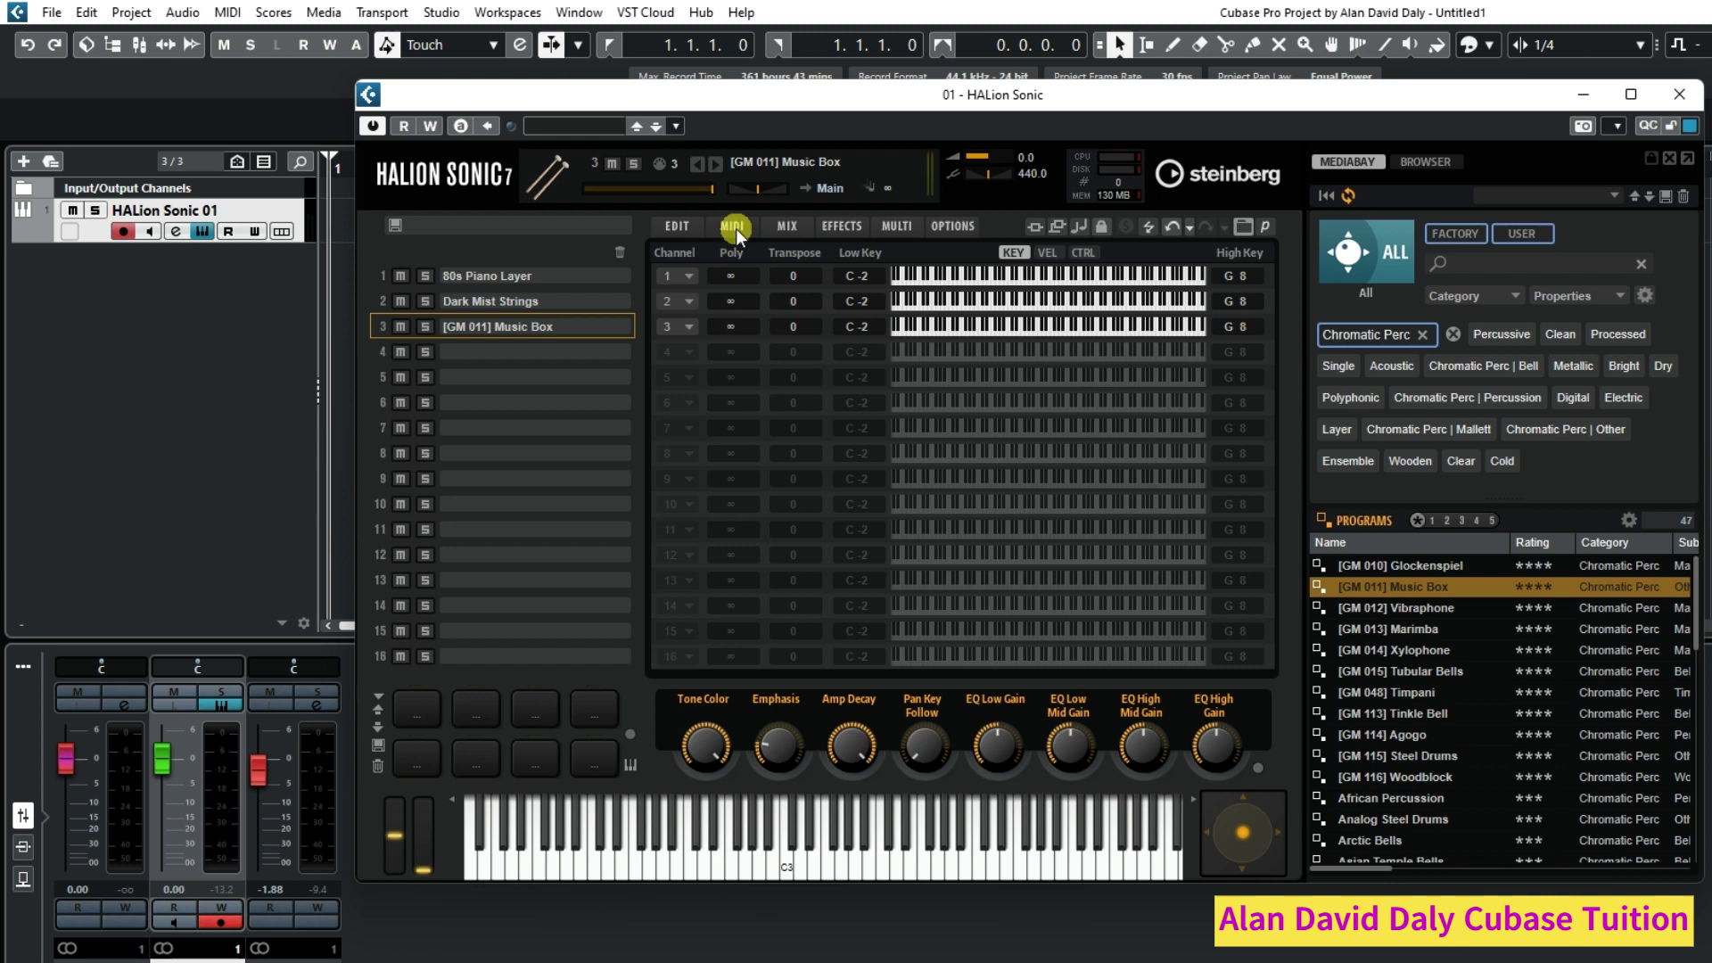
click(685, 303)
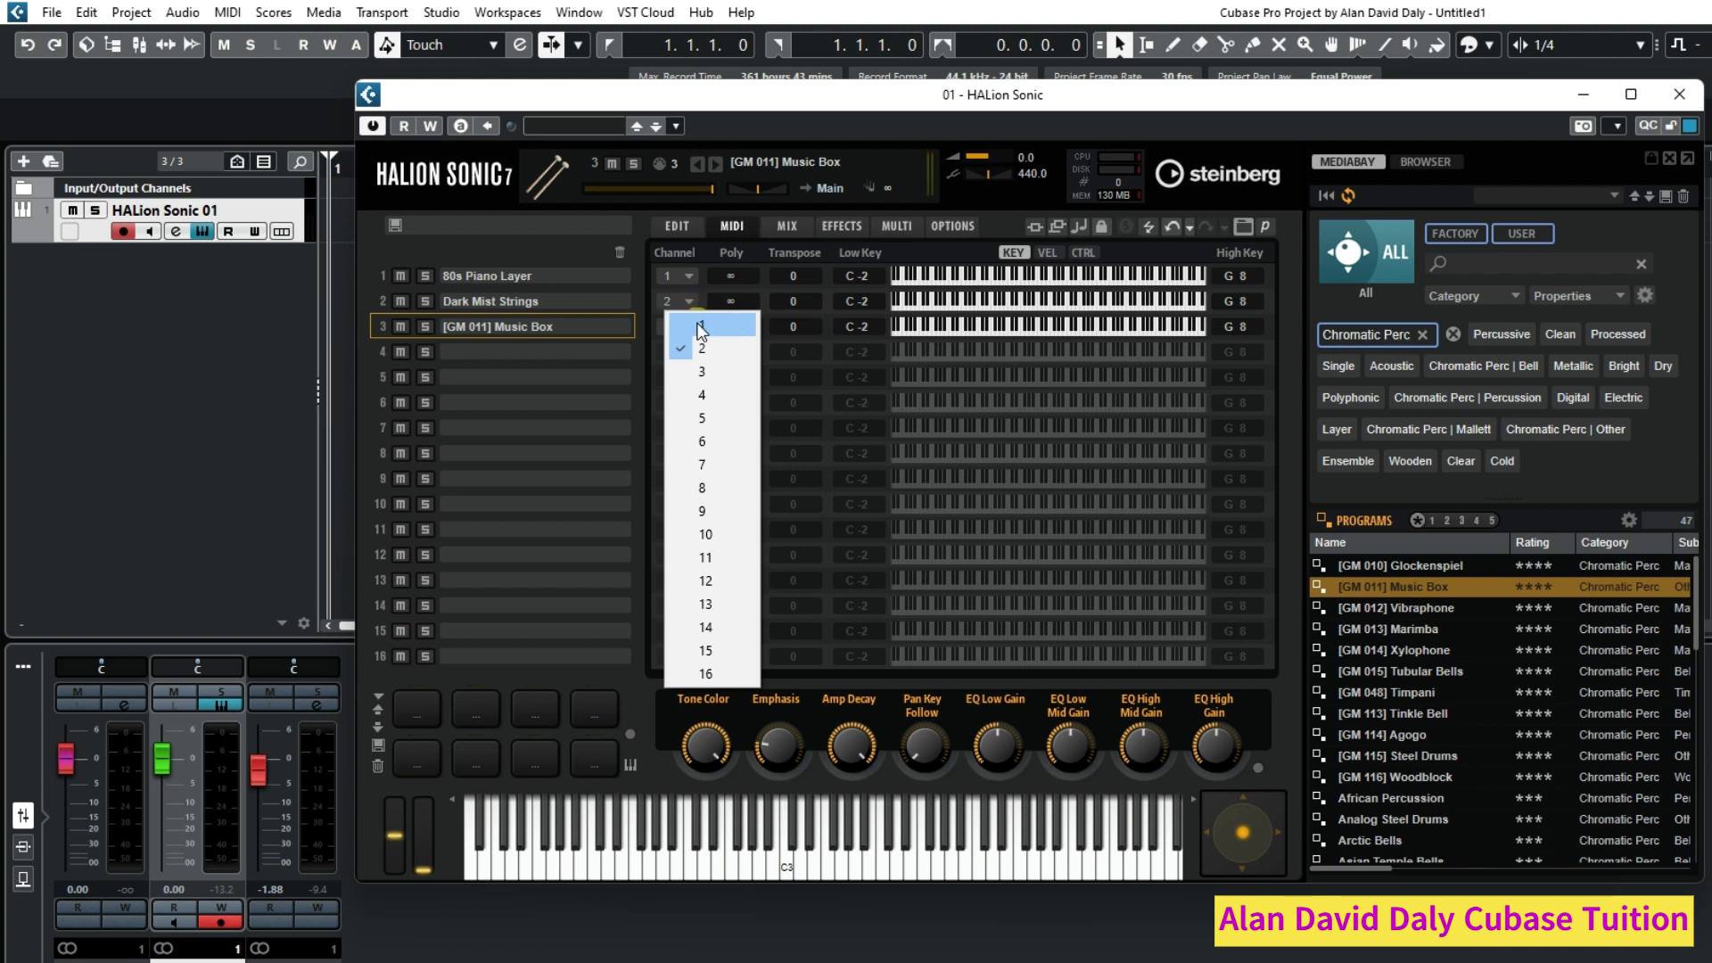
click(697, 326)
click(688, 326)
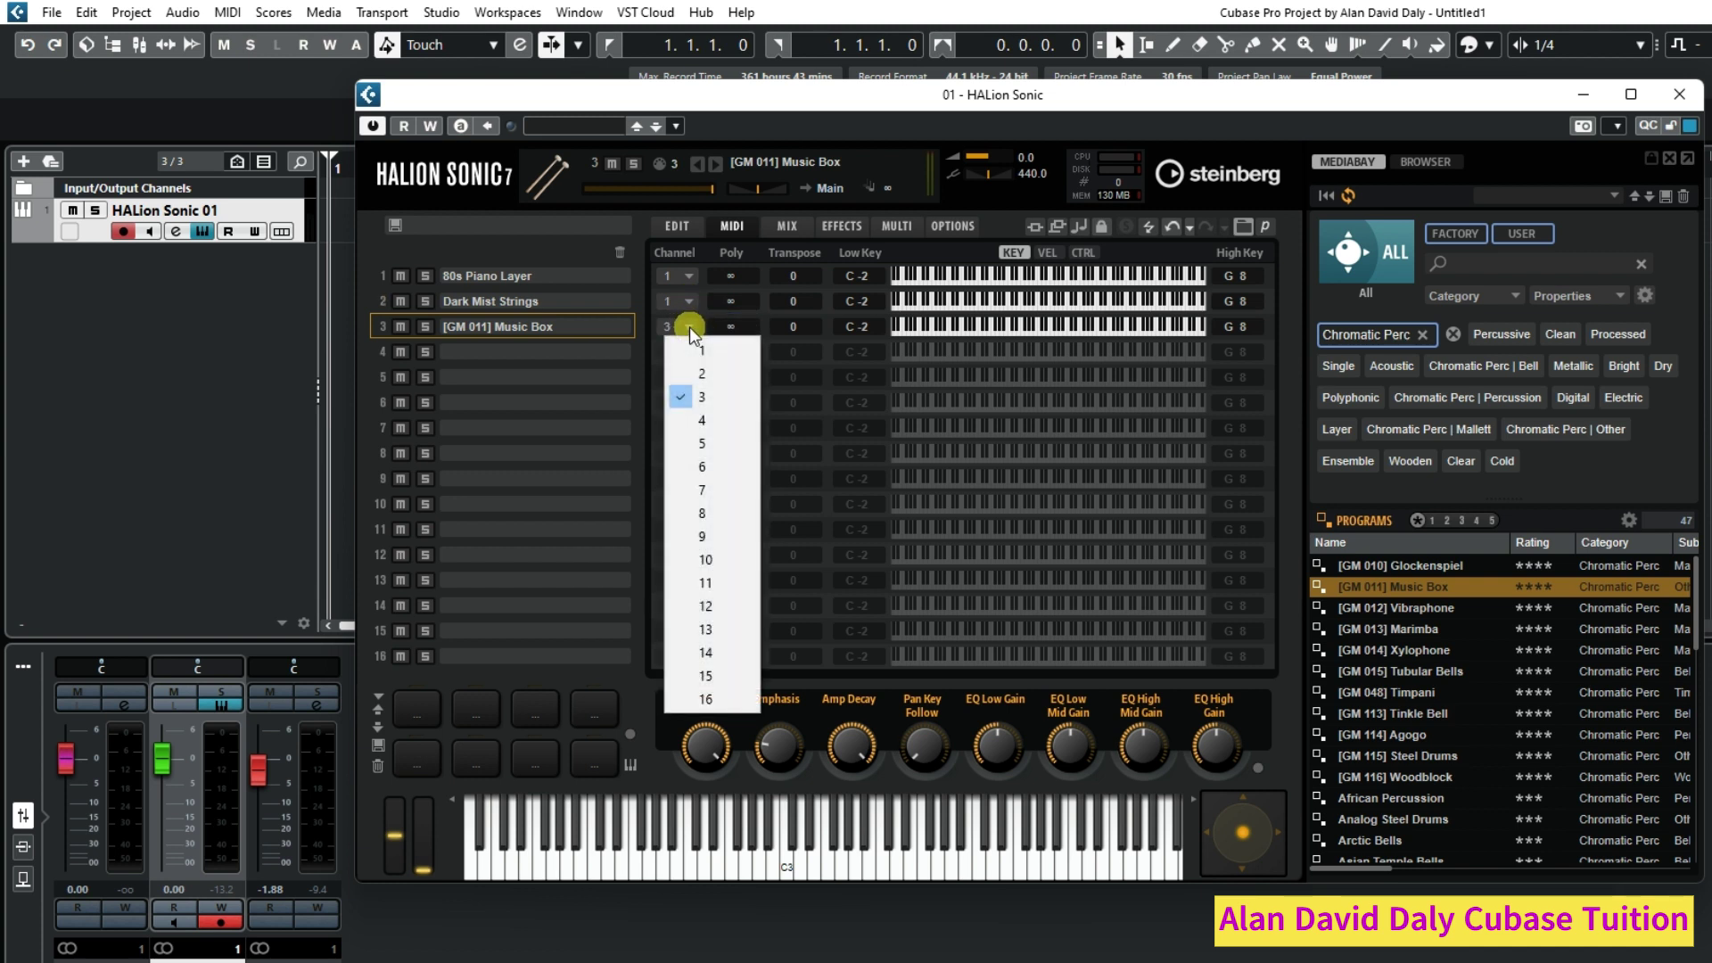
click(701, 348)
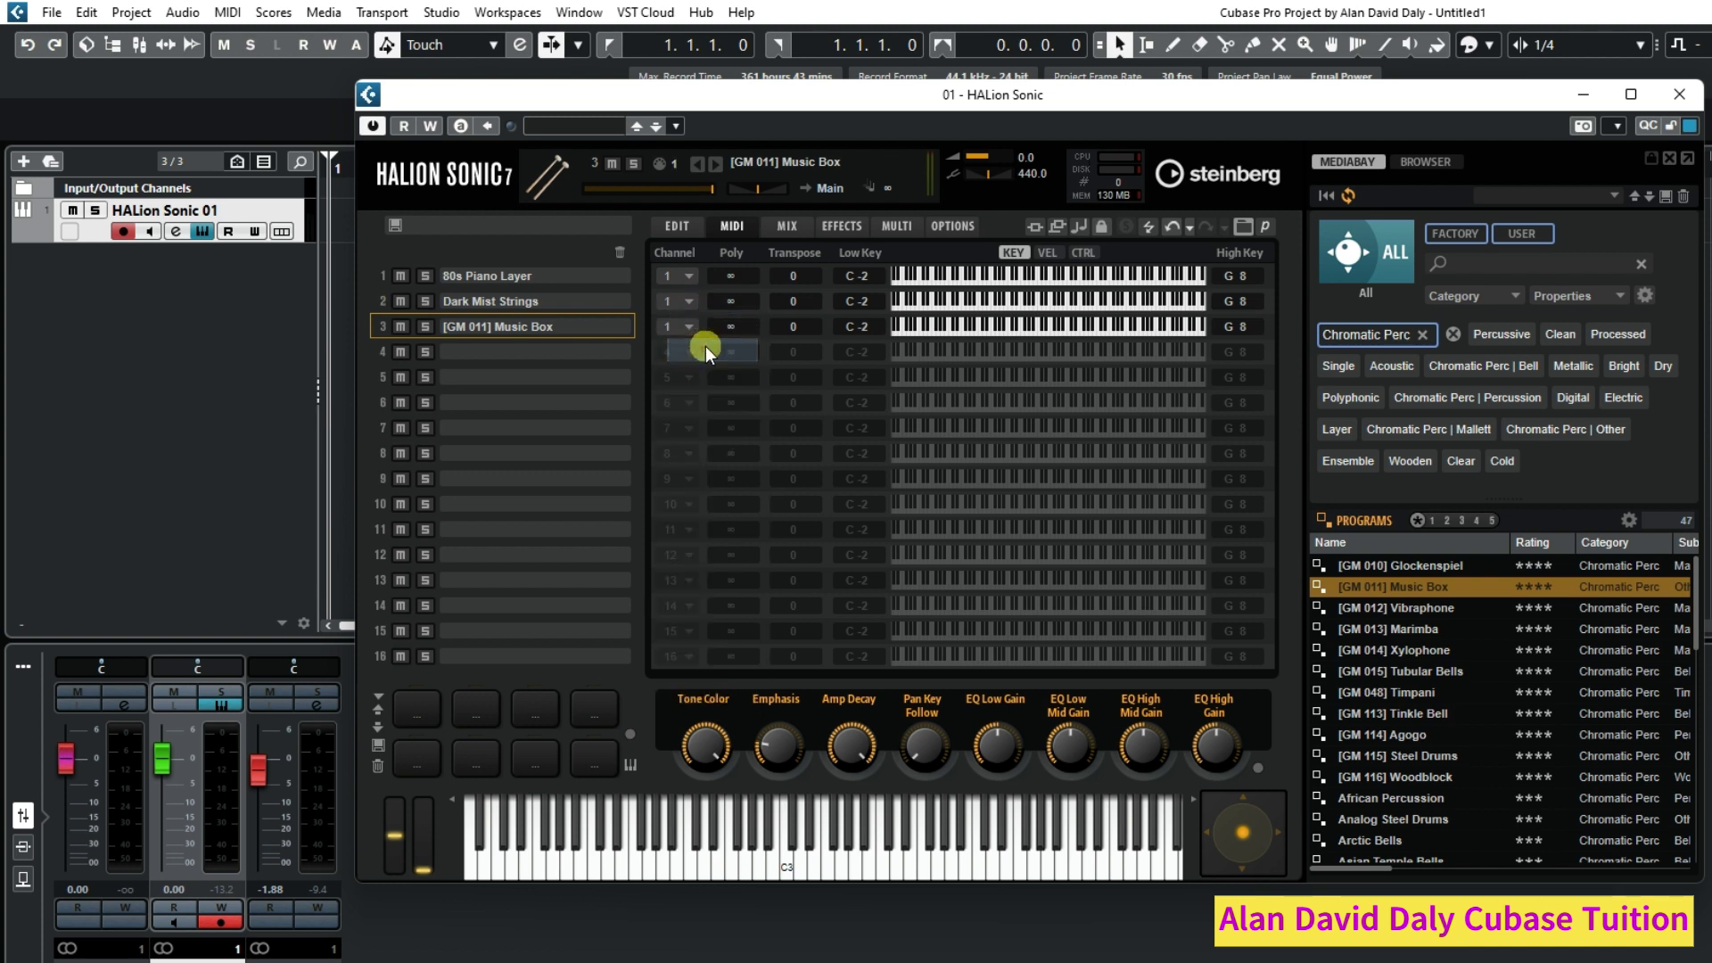
click(683, 230)
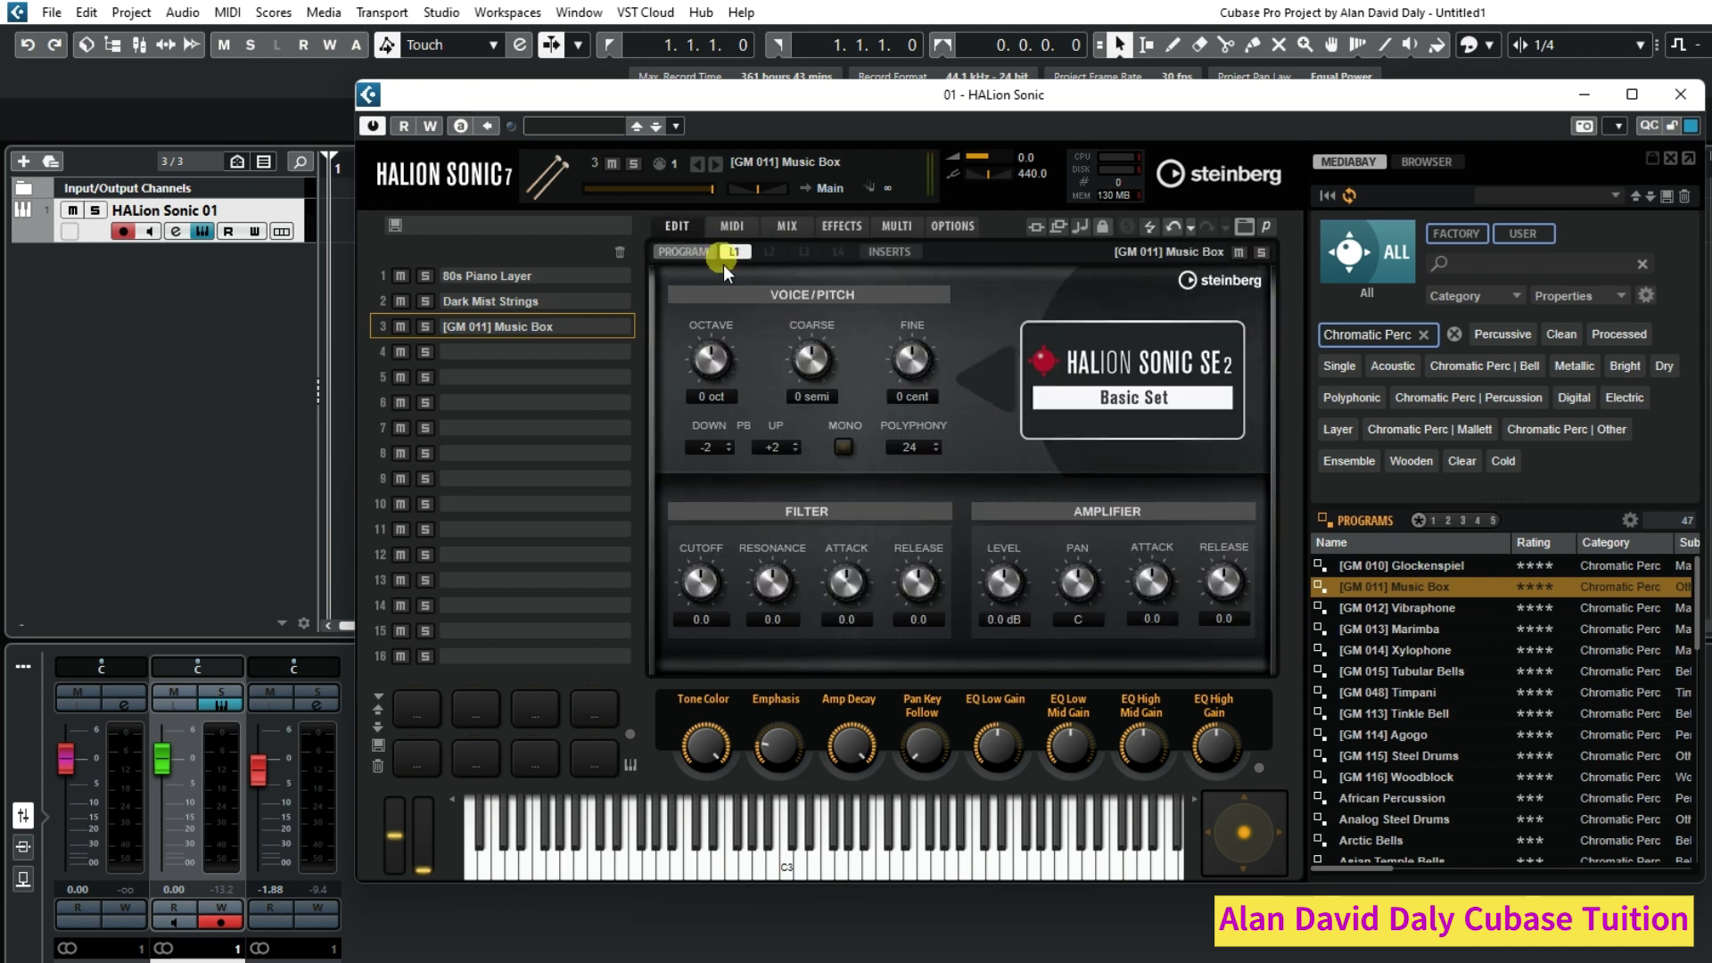
On the Mix page, switch the piano and strings slots off and back on to compare layers.
click(790, 227)
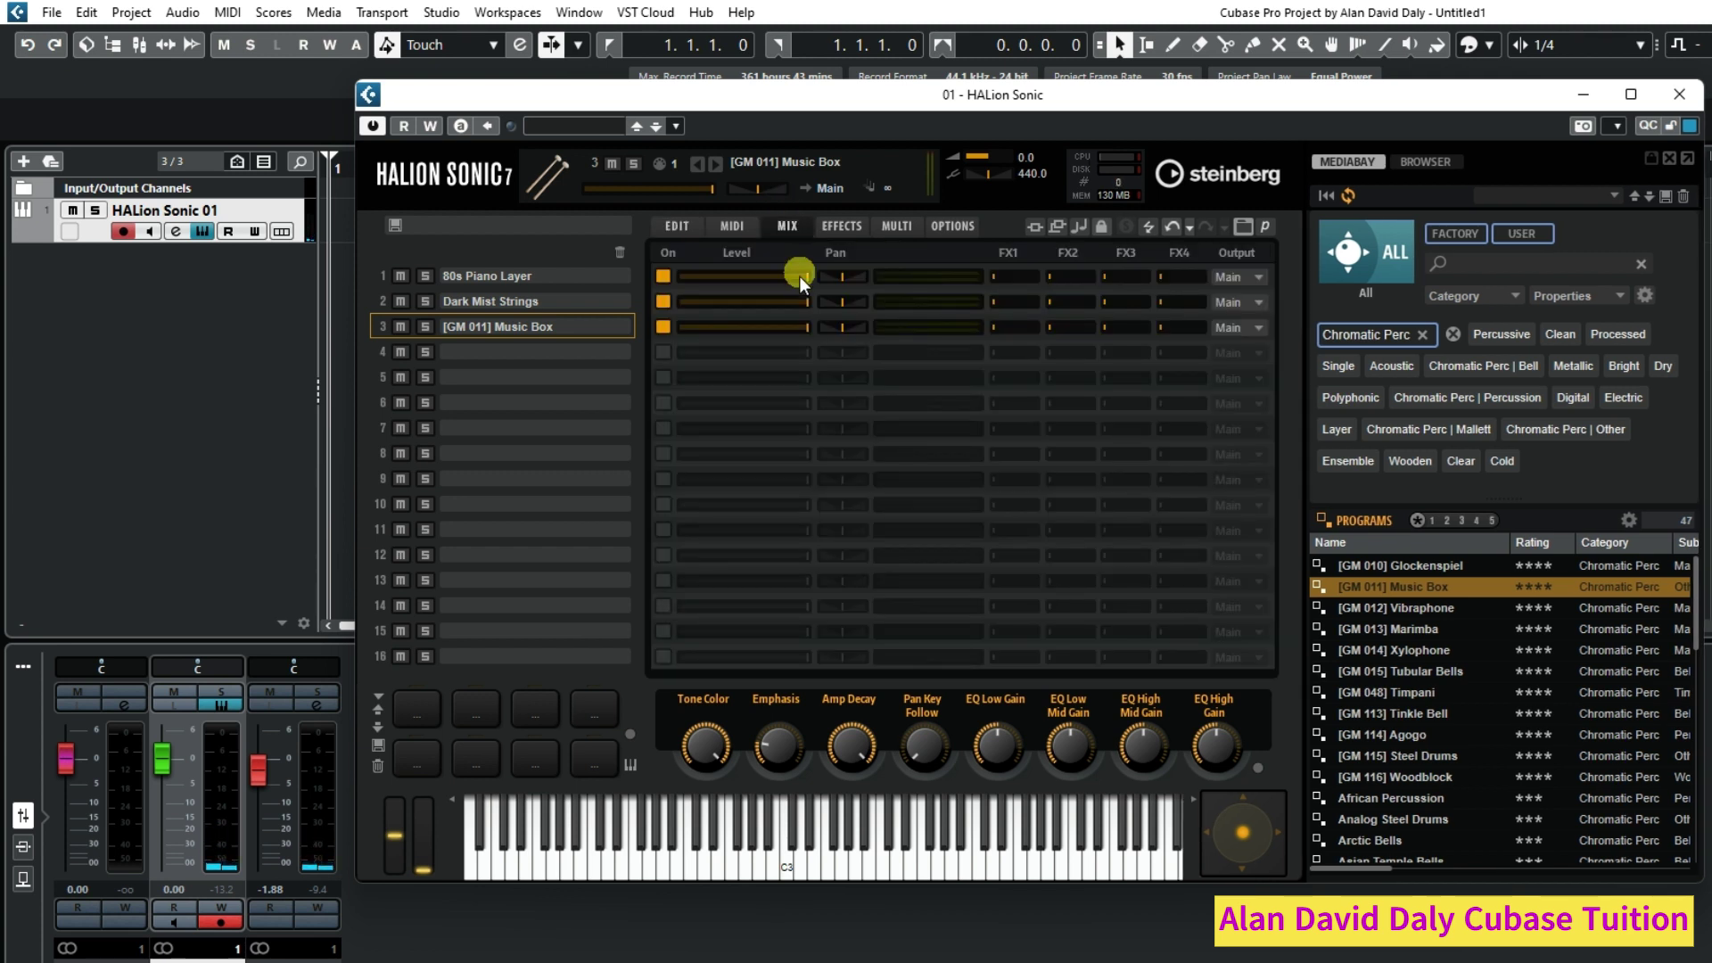
click(664, 275)
click(661, 302)
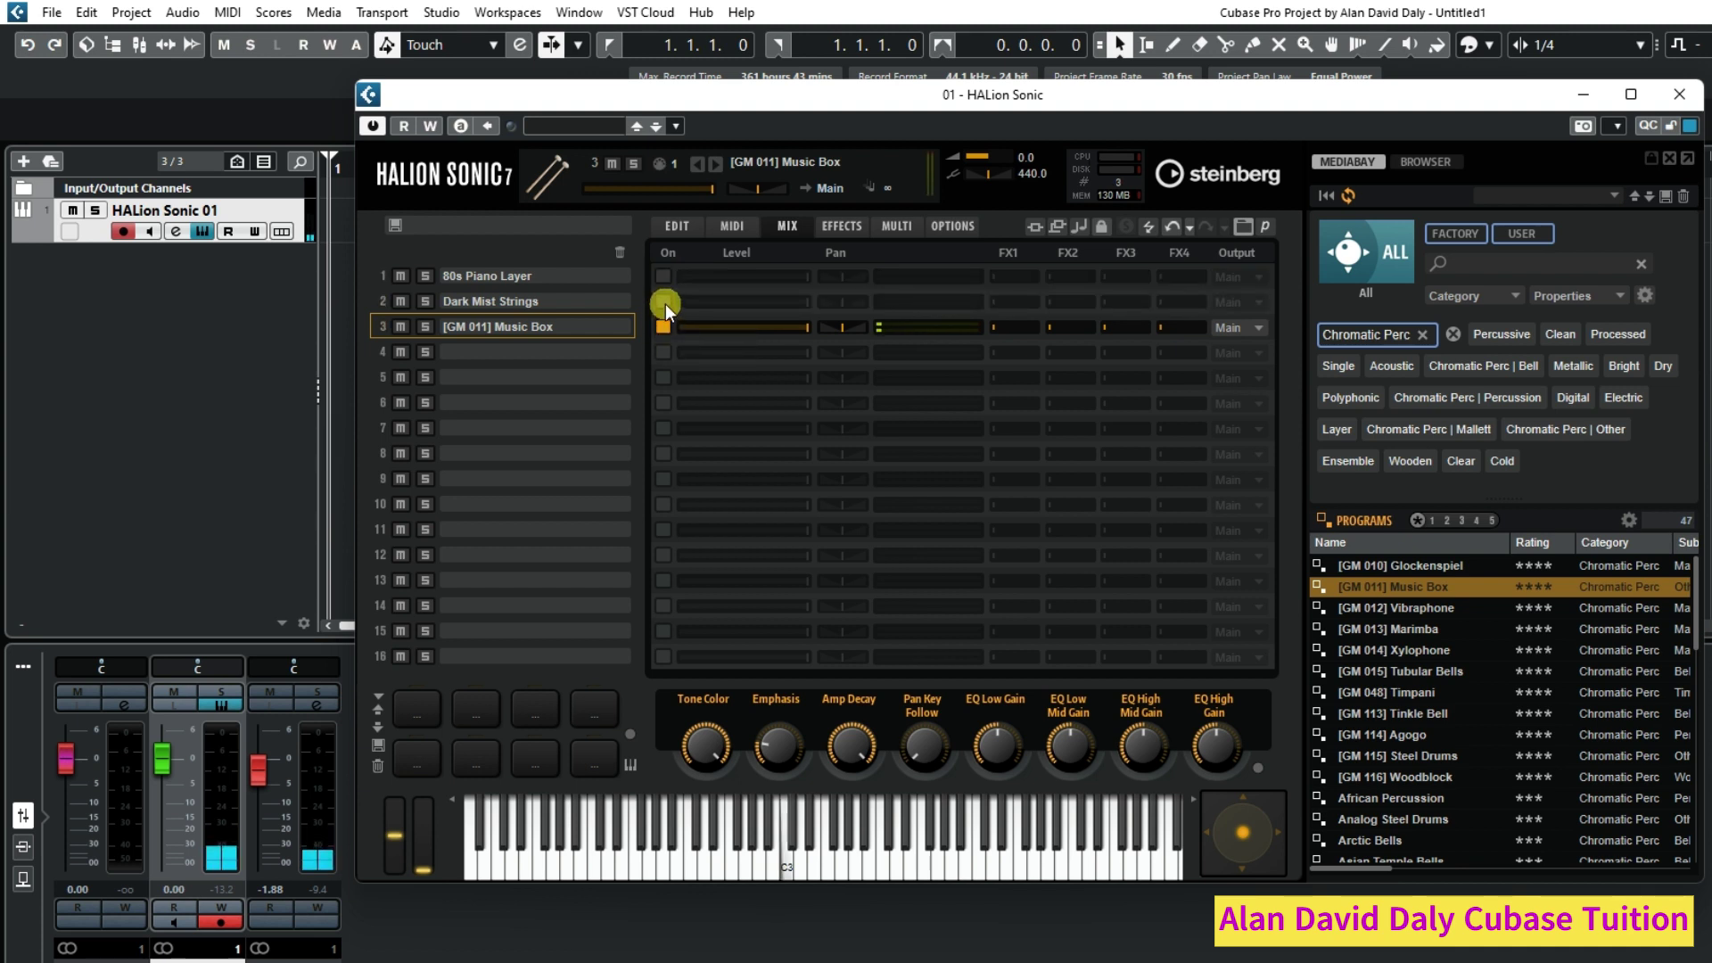
click(664, 301)
click(664, 277)
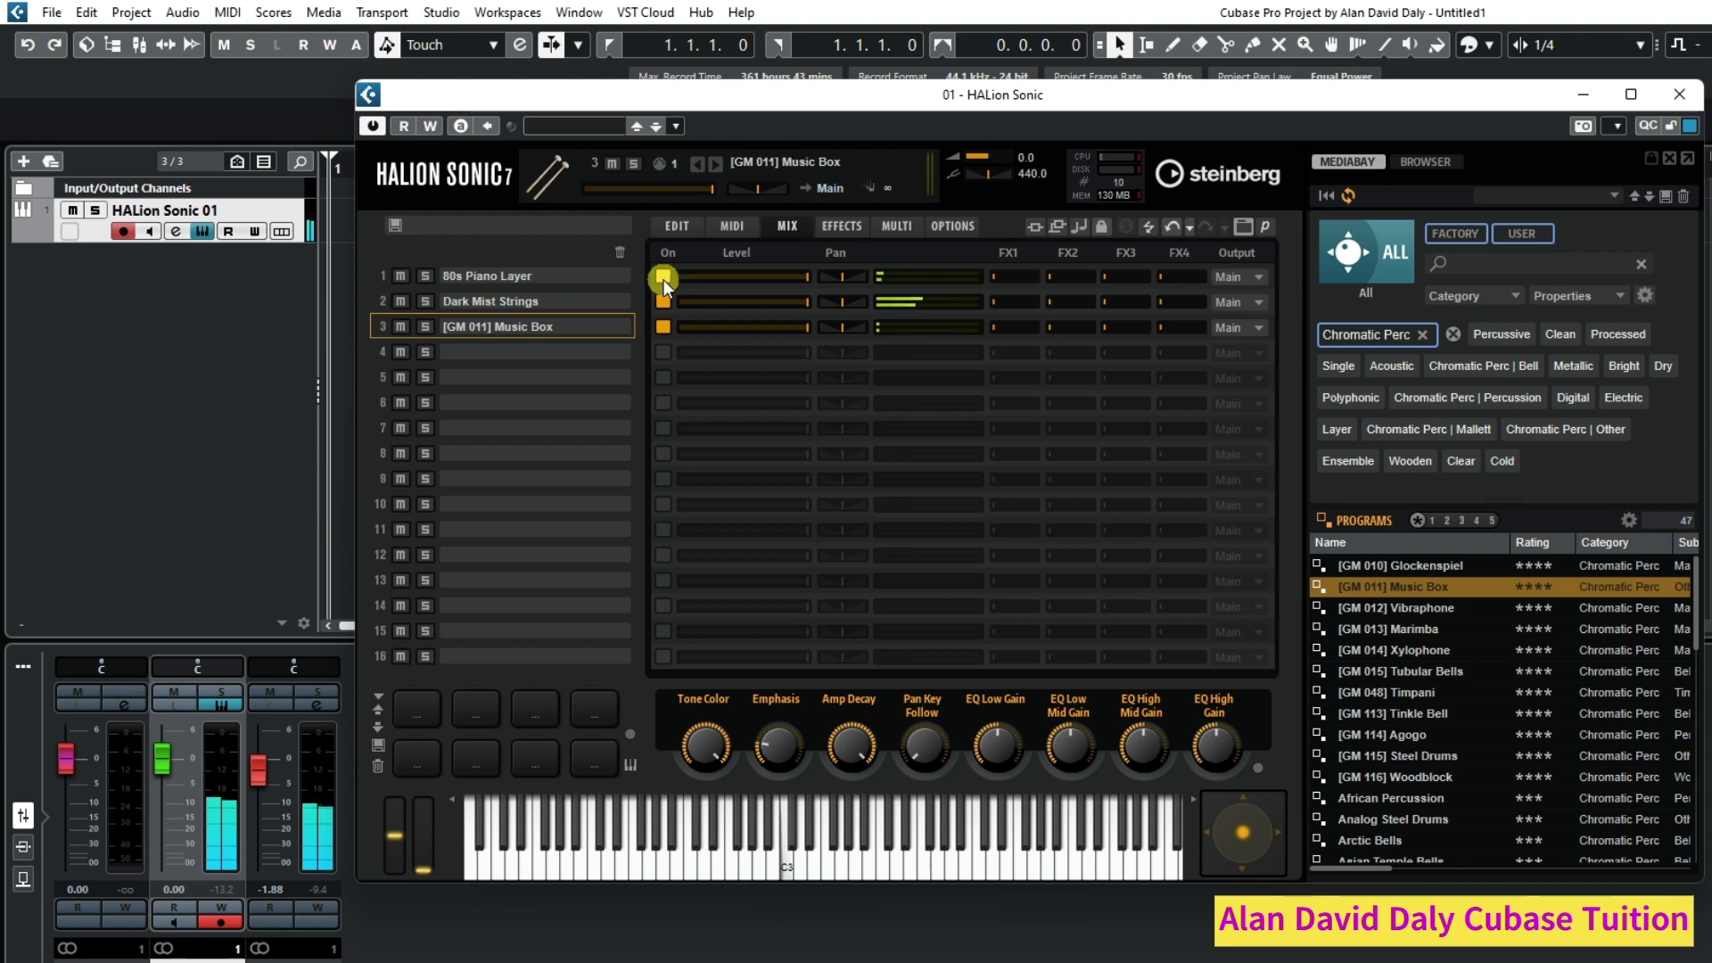
Lower the strings level to -6.6 dB and pan the music box slightly right.
mouse_move(807, 276)
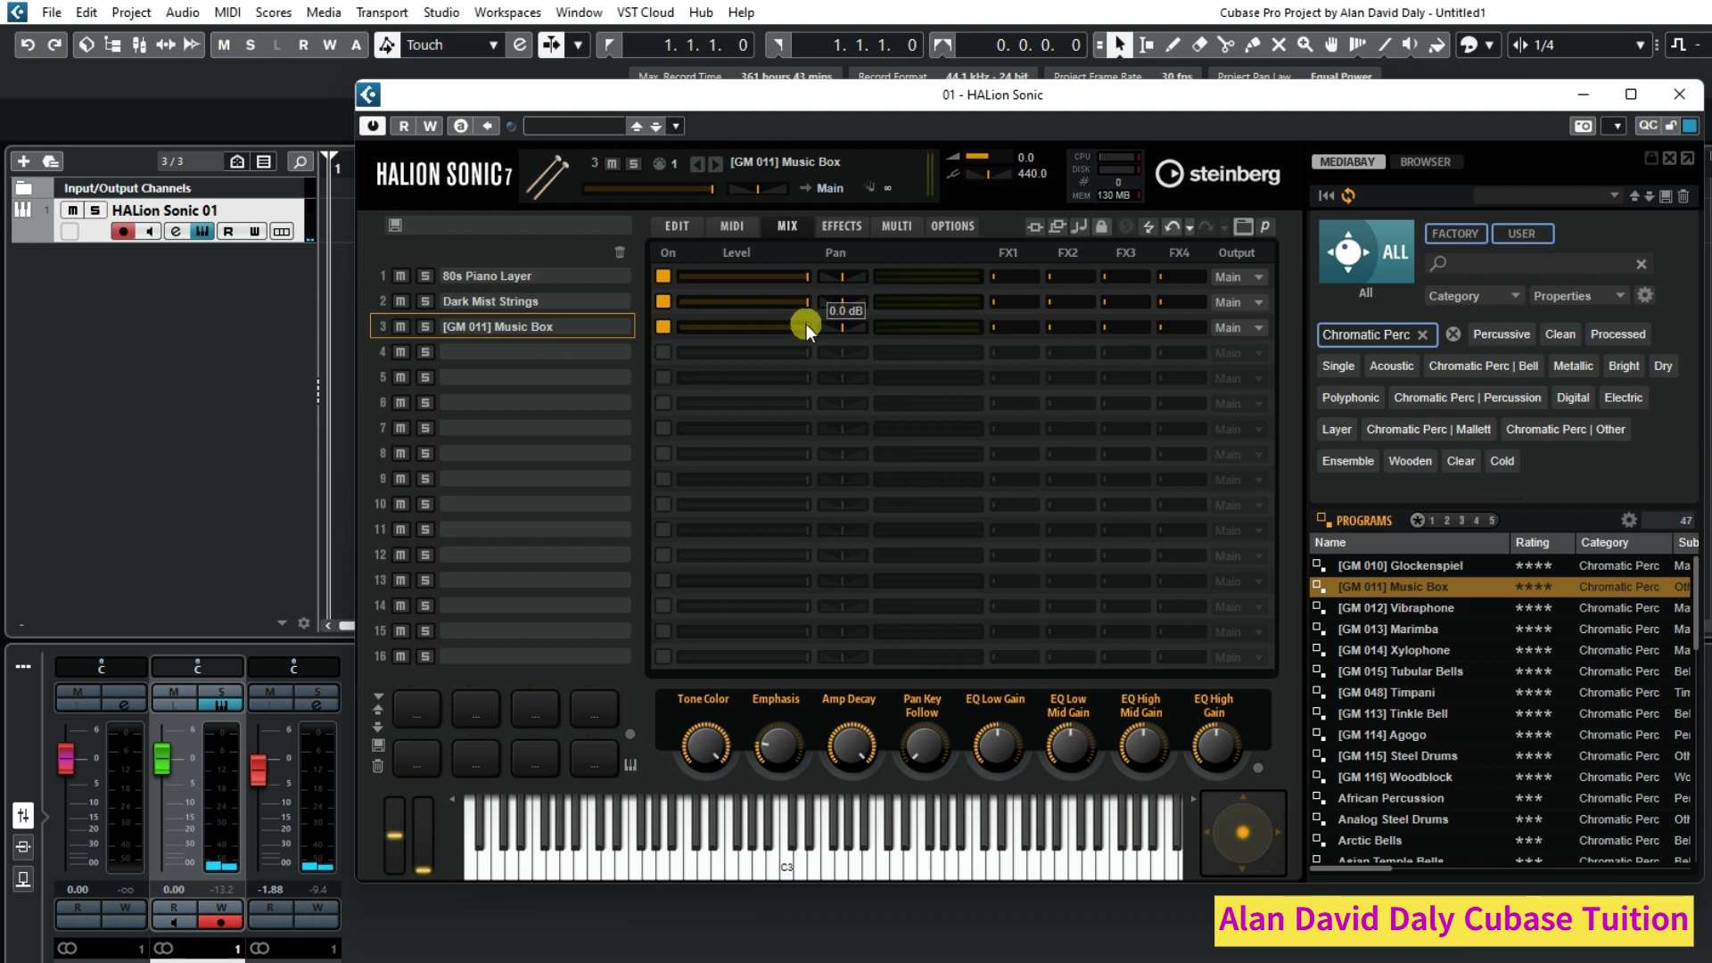
mouse_move(806, 302)
mouse_down()
mouse_move(765, 303)
mouse_move(804, 298)
mouse_move(804, 329)
mouse_move(765, 335)
mouse_move(806, 281)
mouse_move(793, 303)
mouse_up()
drag(838, 324, 843, 325)
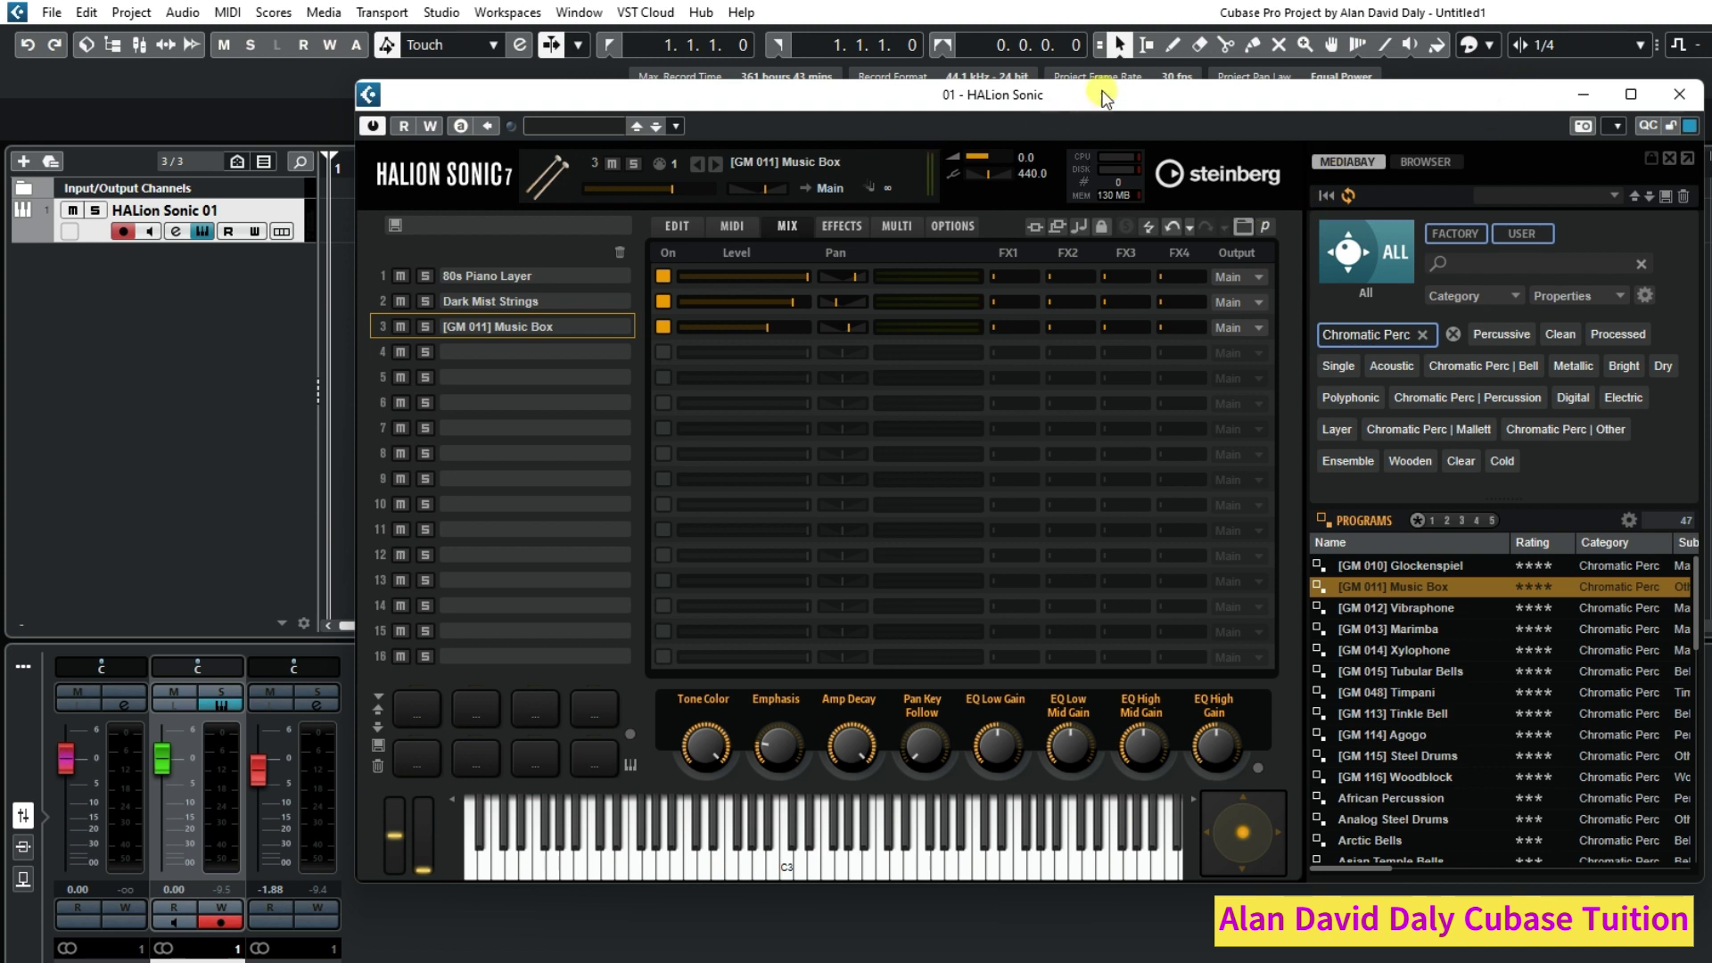
Save the layered setup as HALion Sonic preset 'ALAN PERSET 1' after cancelling a first attempt.
click(675, 127)
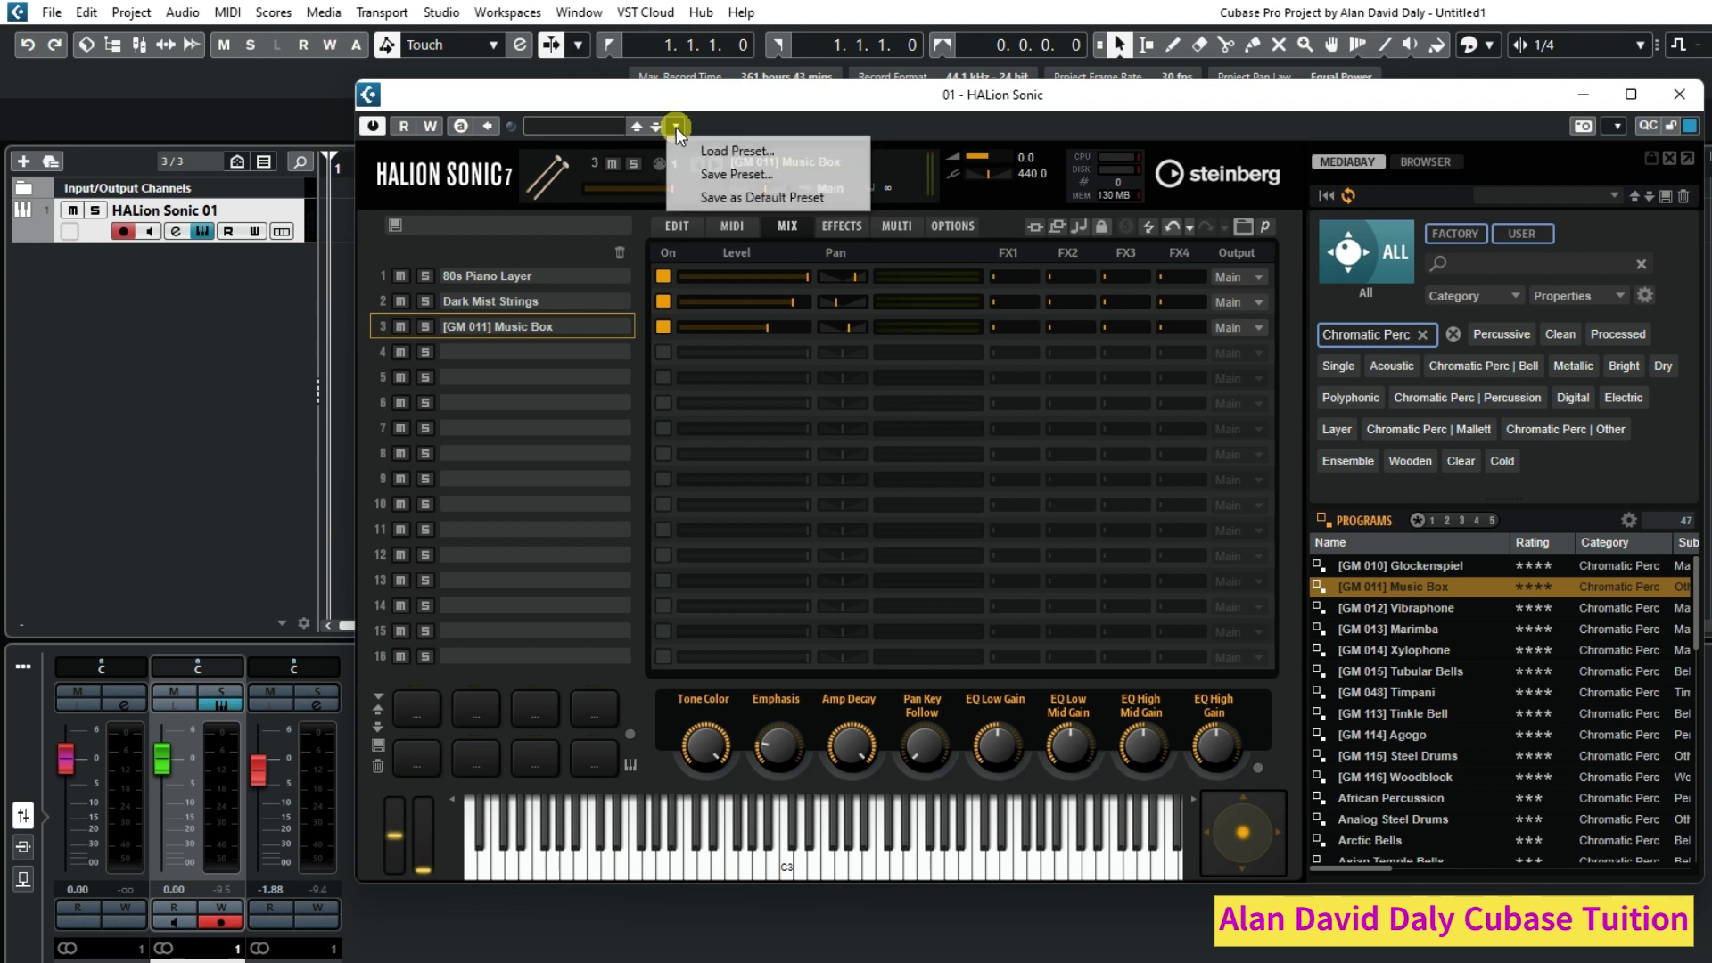
click(718, 173)
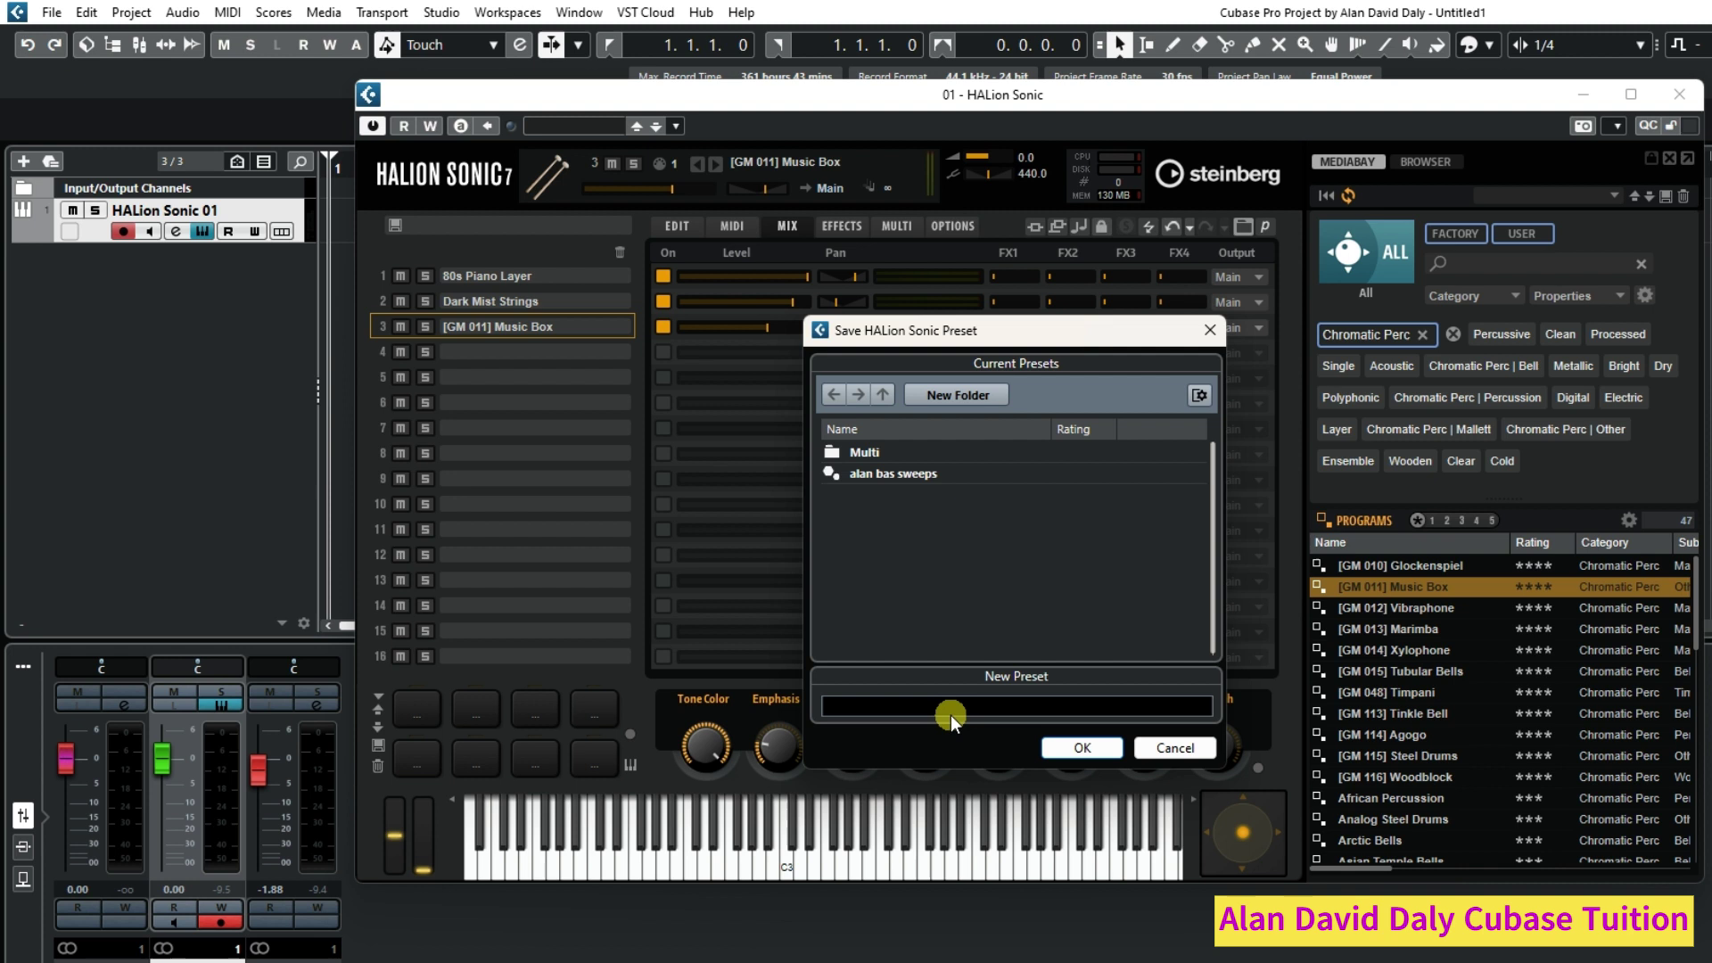
text(alaN)
click(1209, 331)
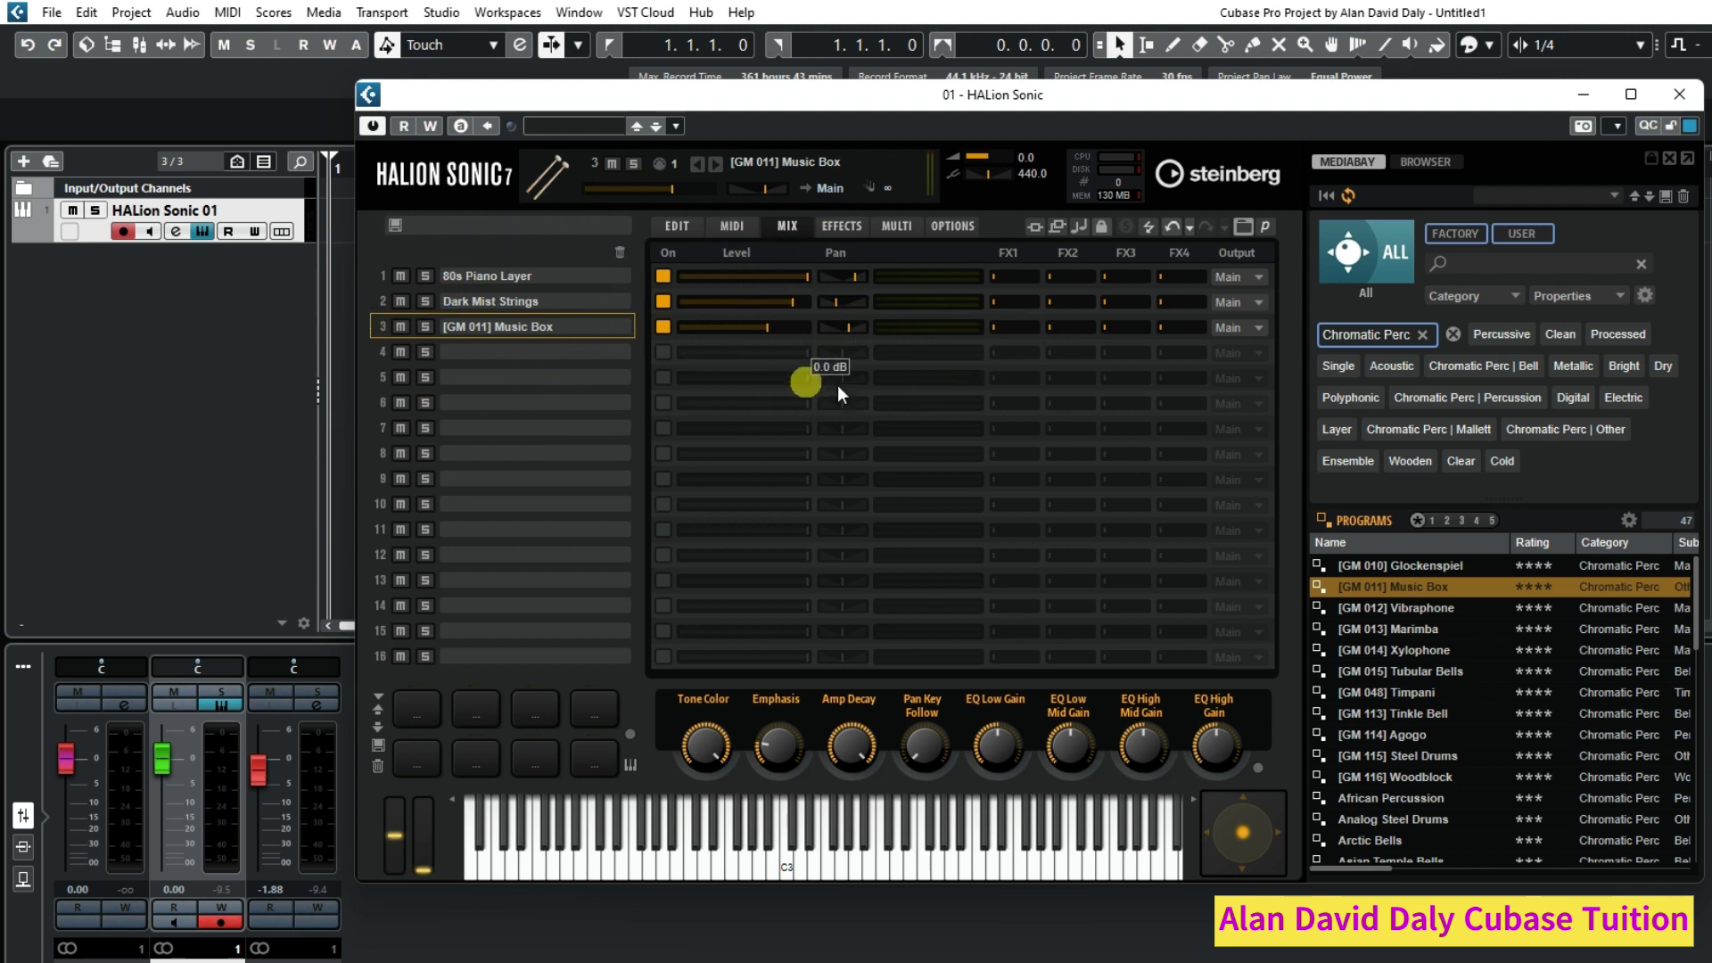
click(678, 128)
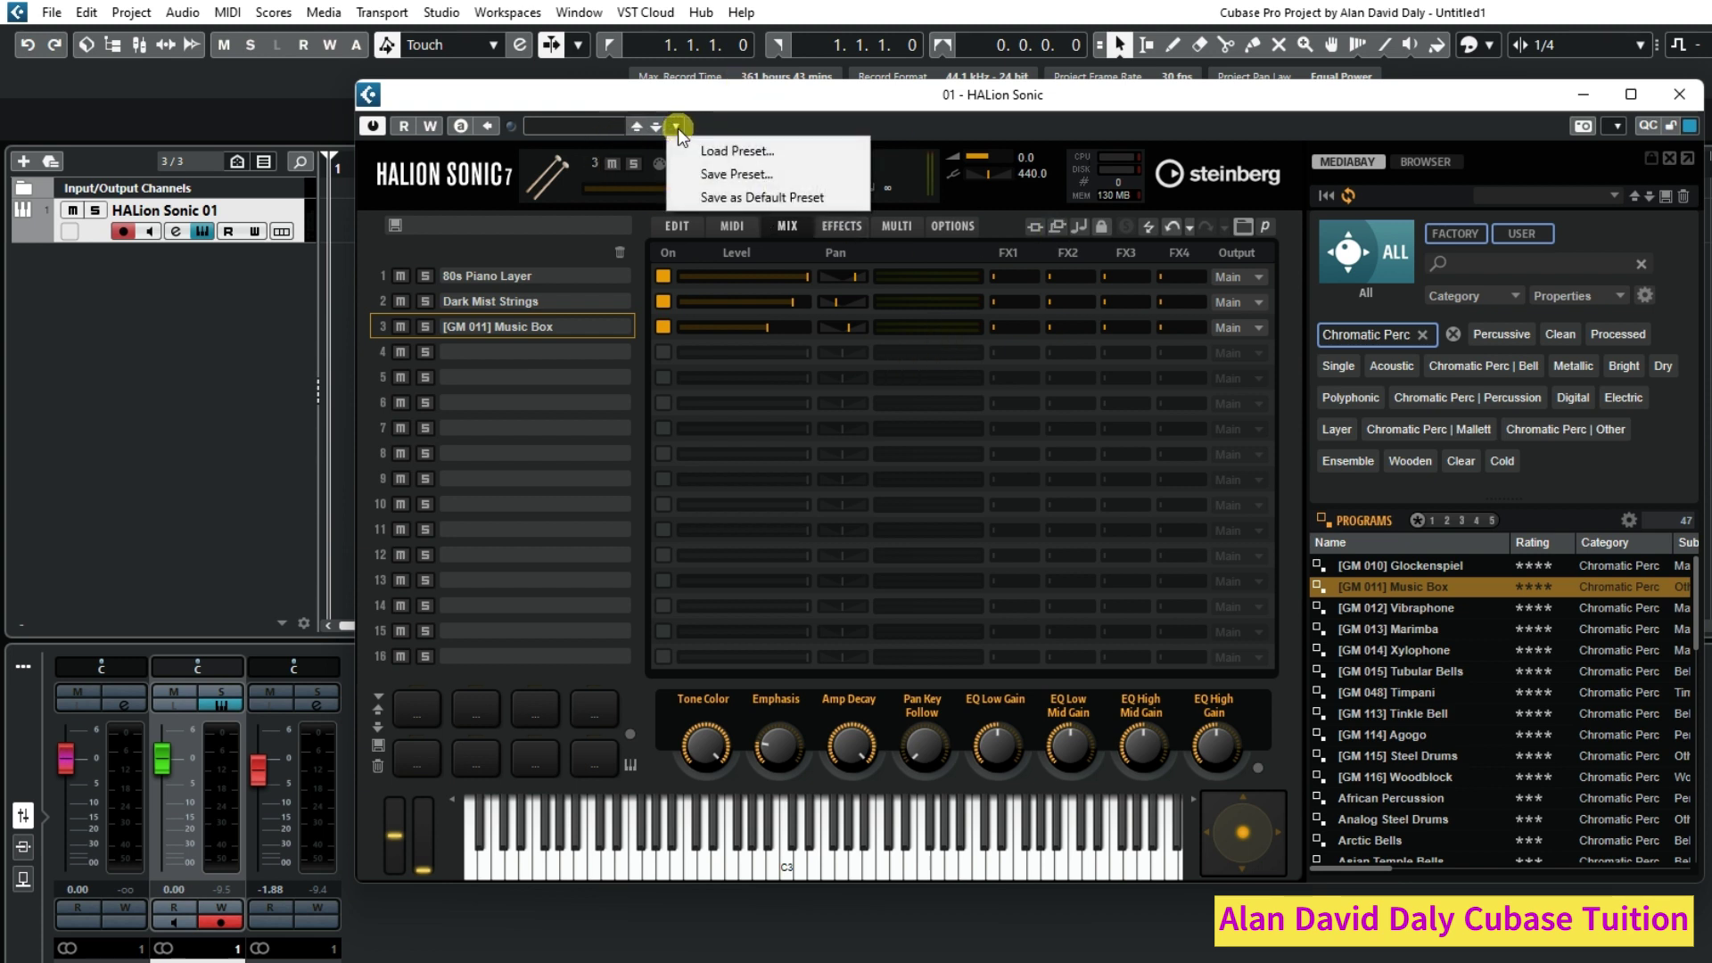
click(713, 176)
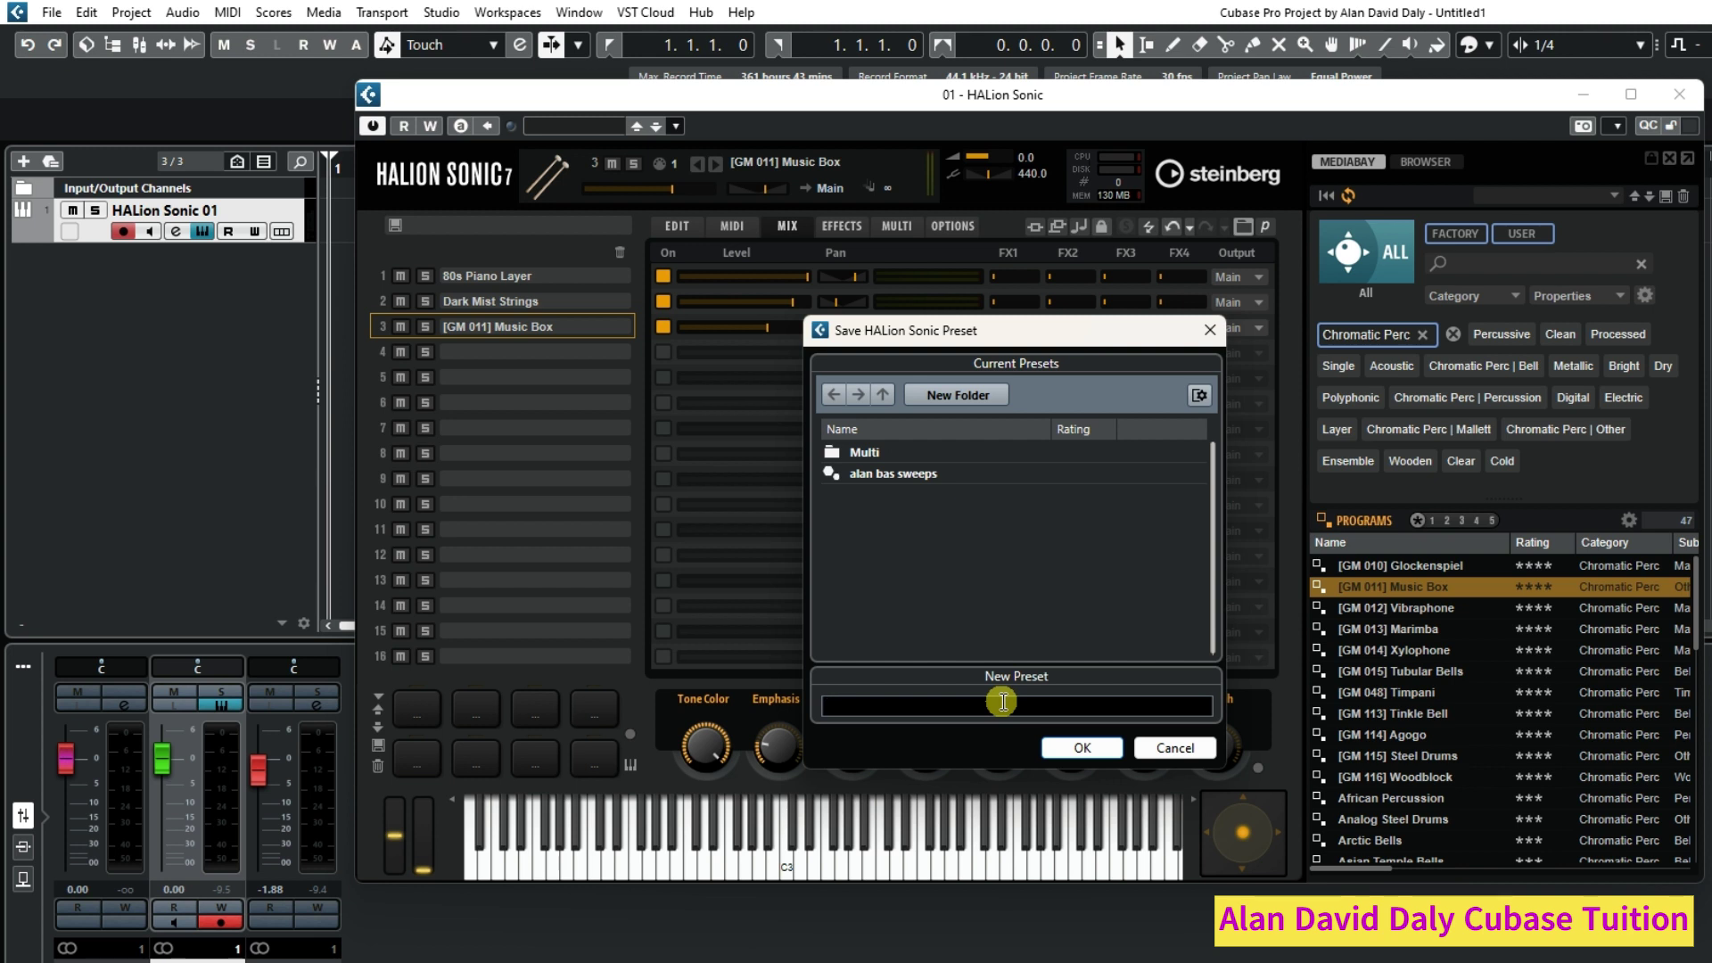
text(ALAN PERSET 1)
click(1097, 749)
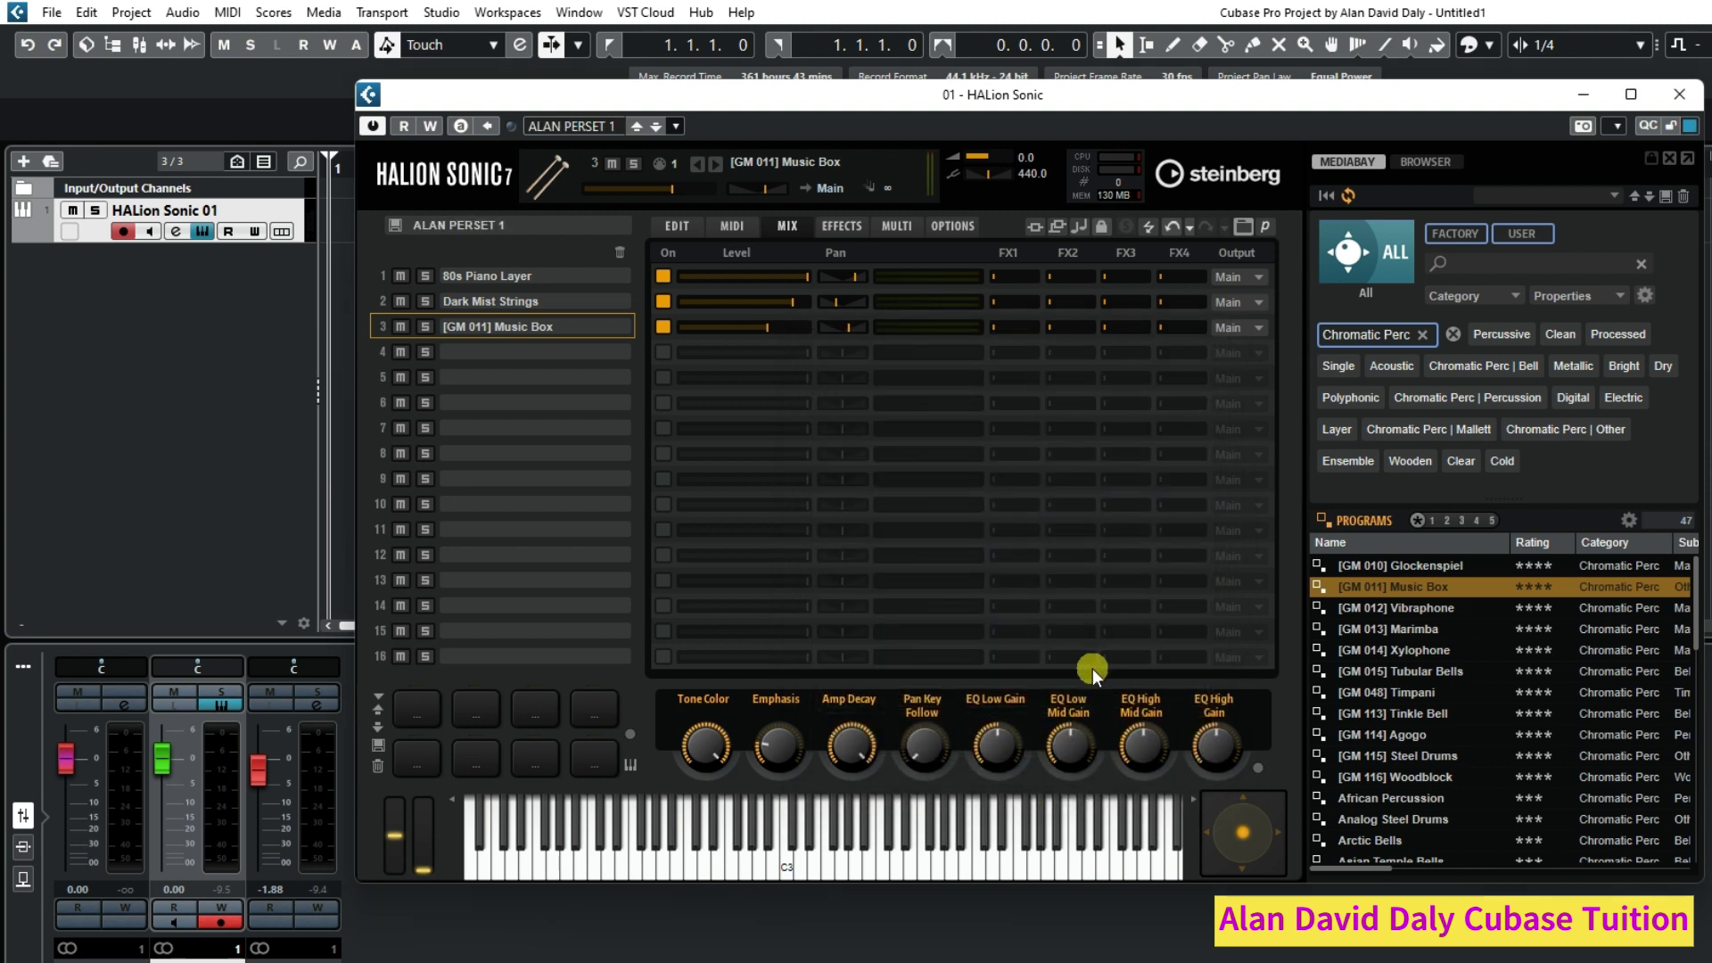
Close HALion Sonic and remove the HALion Sonic 01 track.
click(1678, 95)
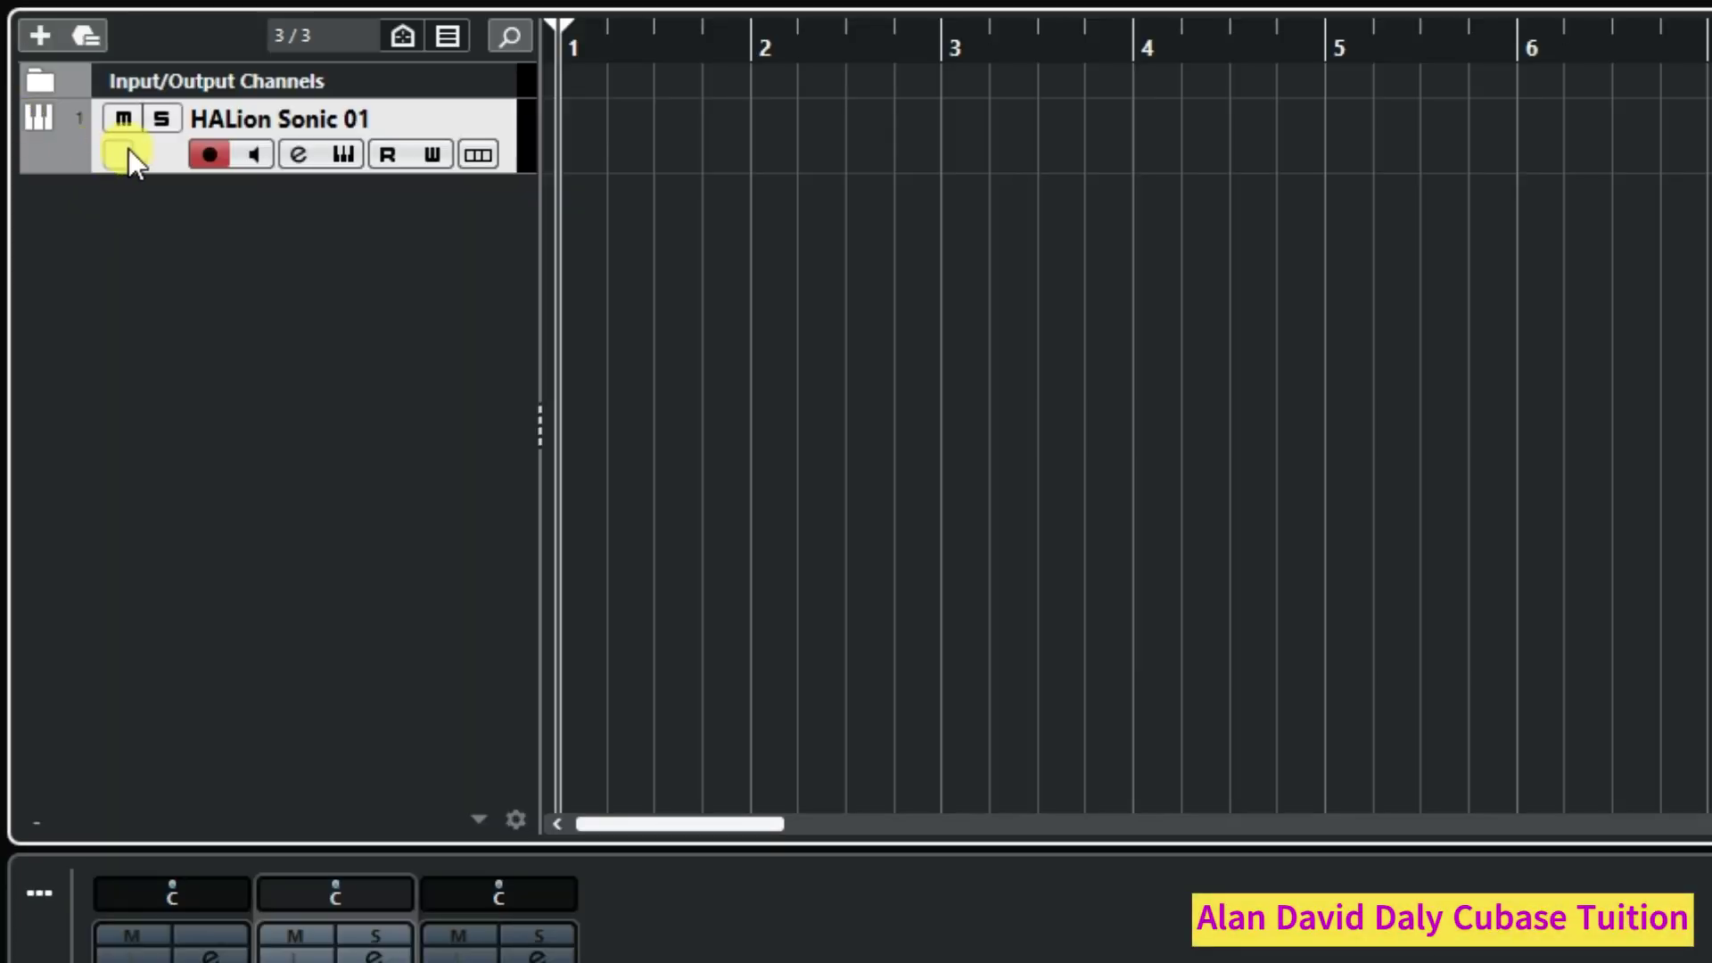
right_click(157, 148)
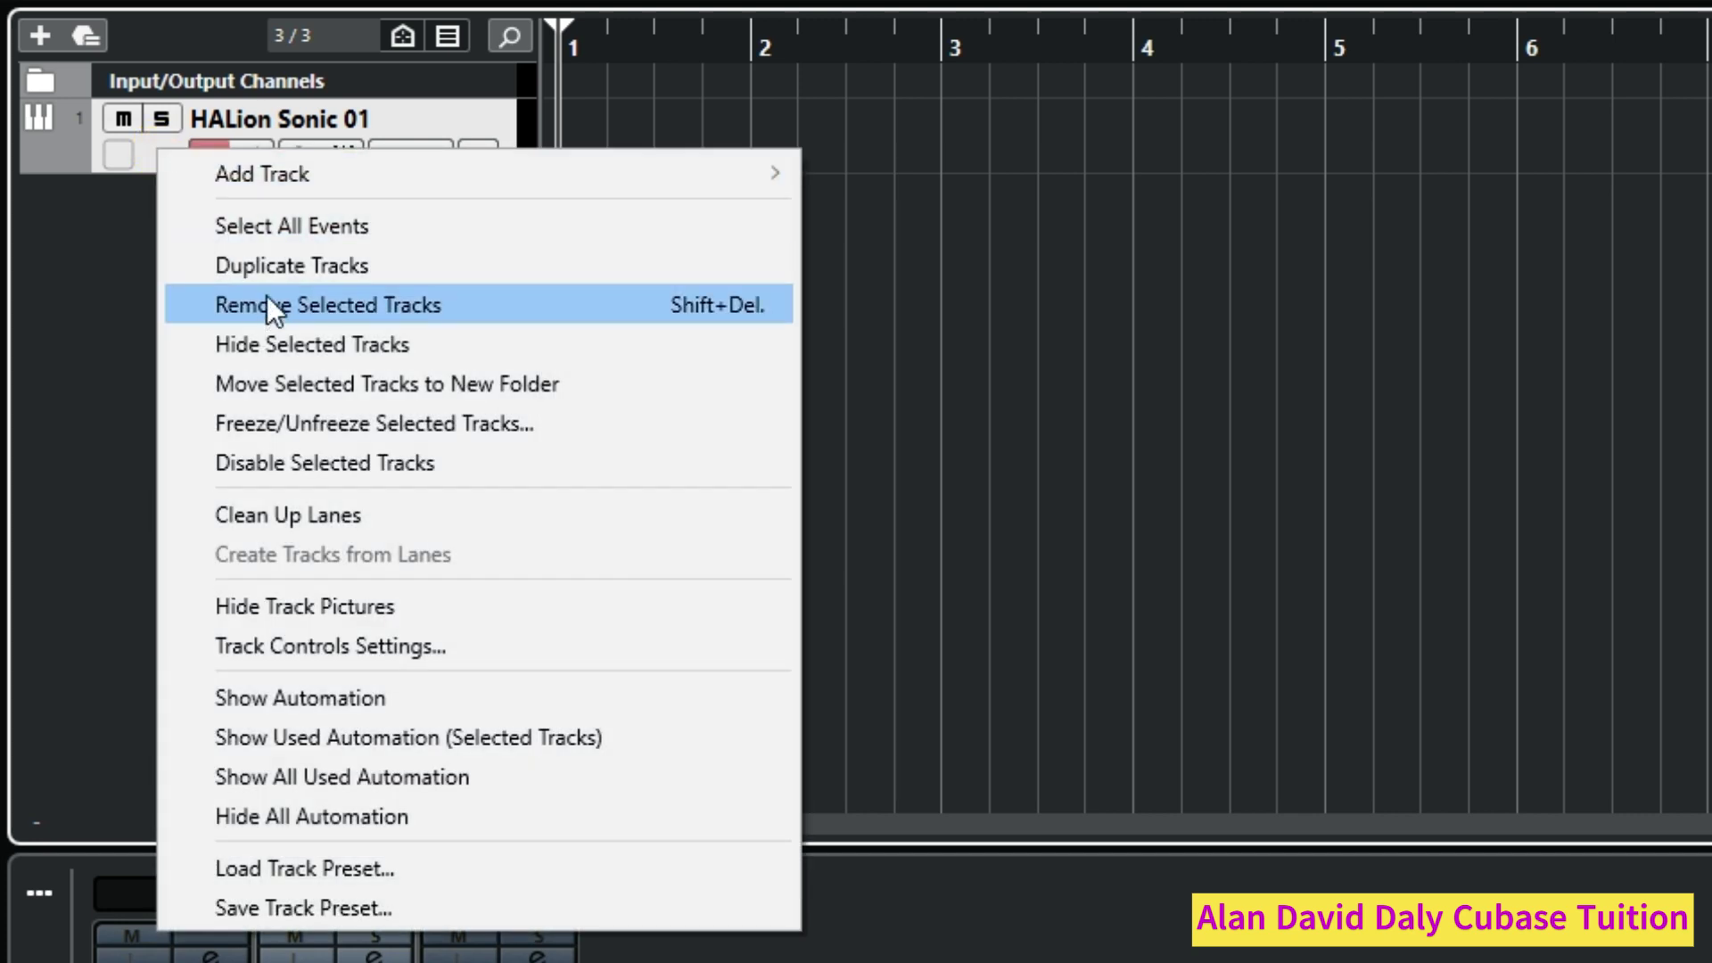
click(265, 303)
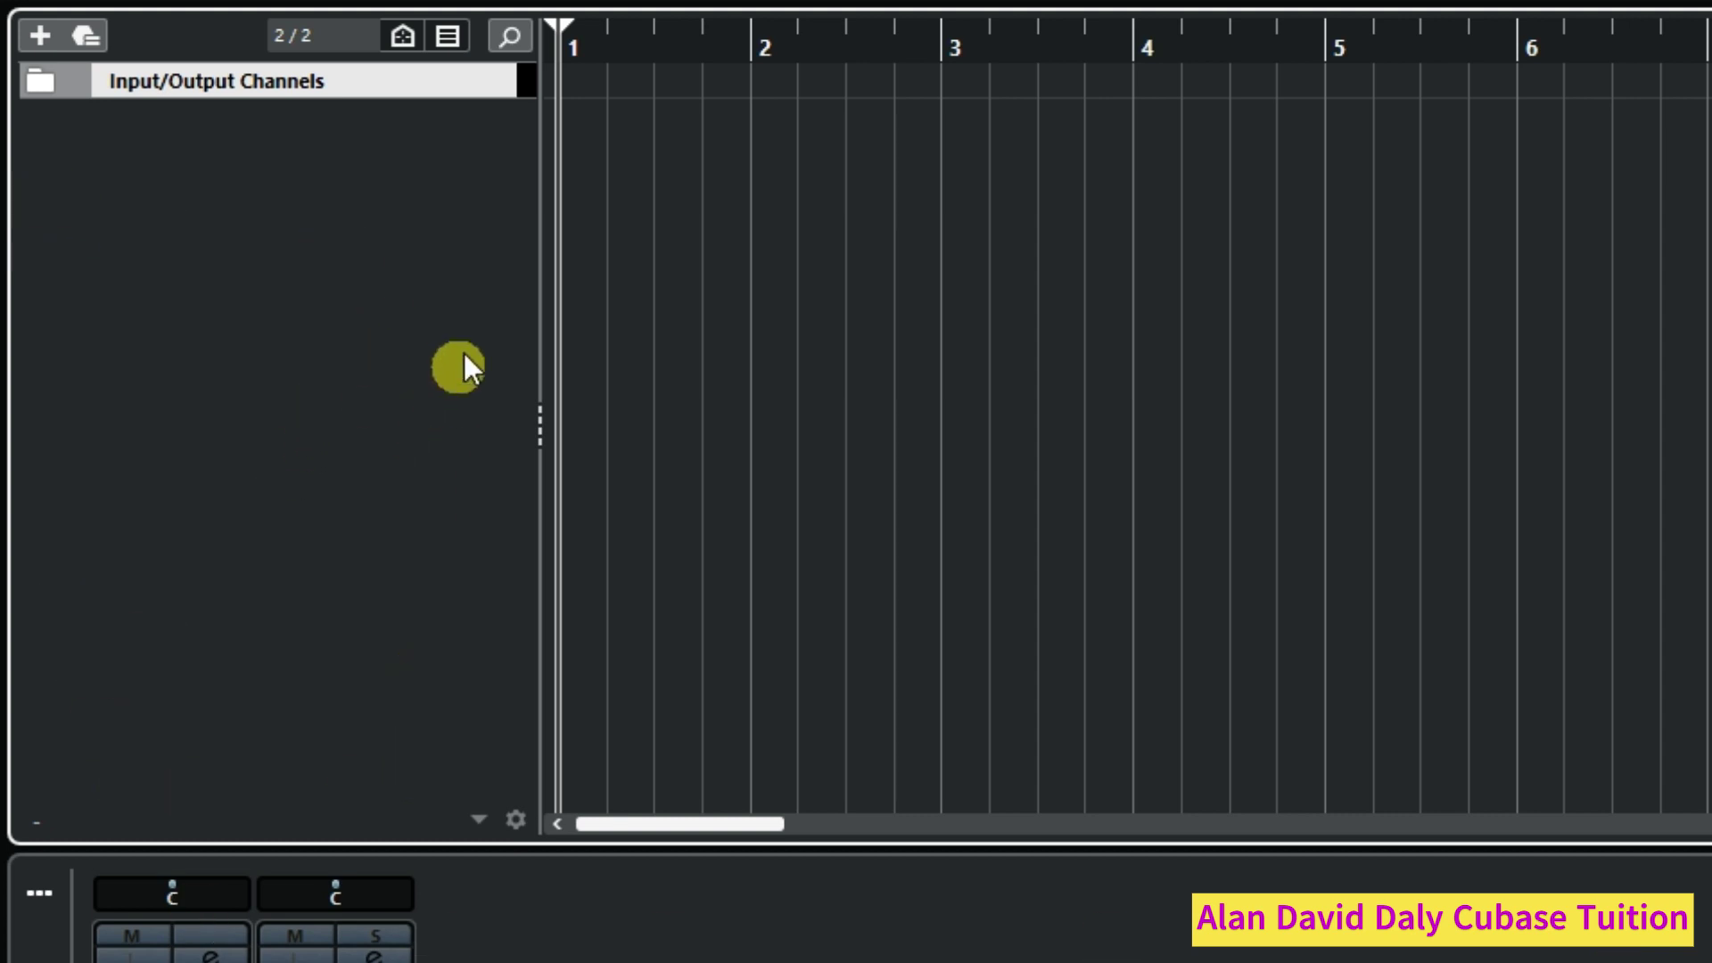
Add a track from the 'ALAN PERSET 1' track preset, found by searching 'alan', and check its layers.
right_click(275, 384)
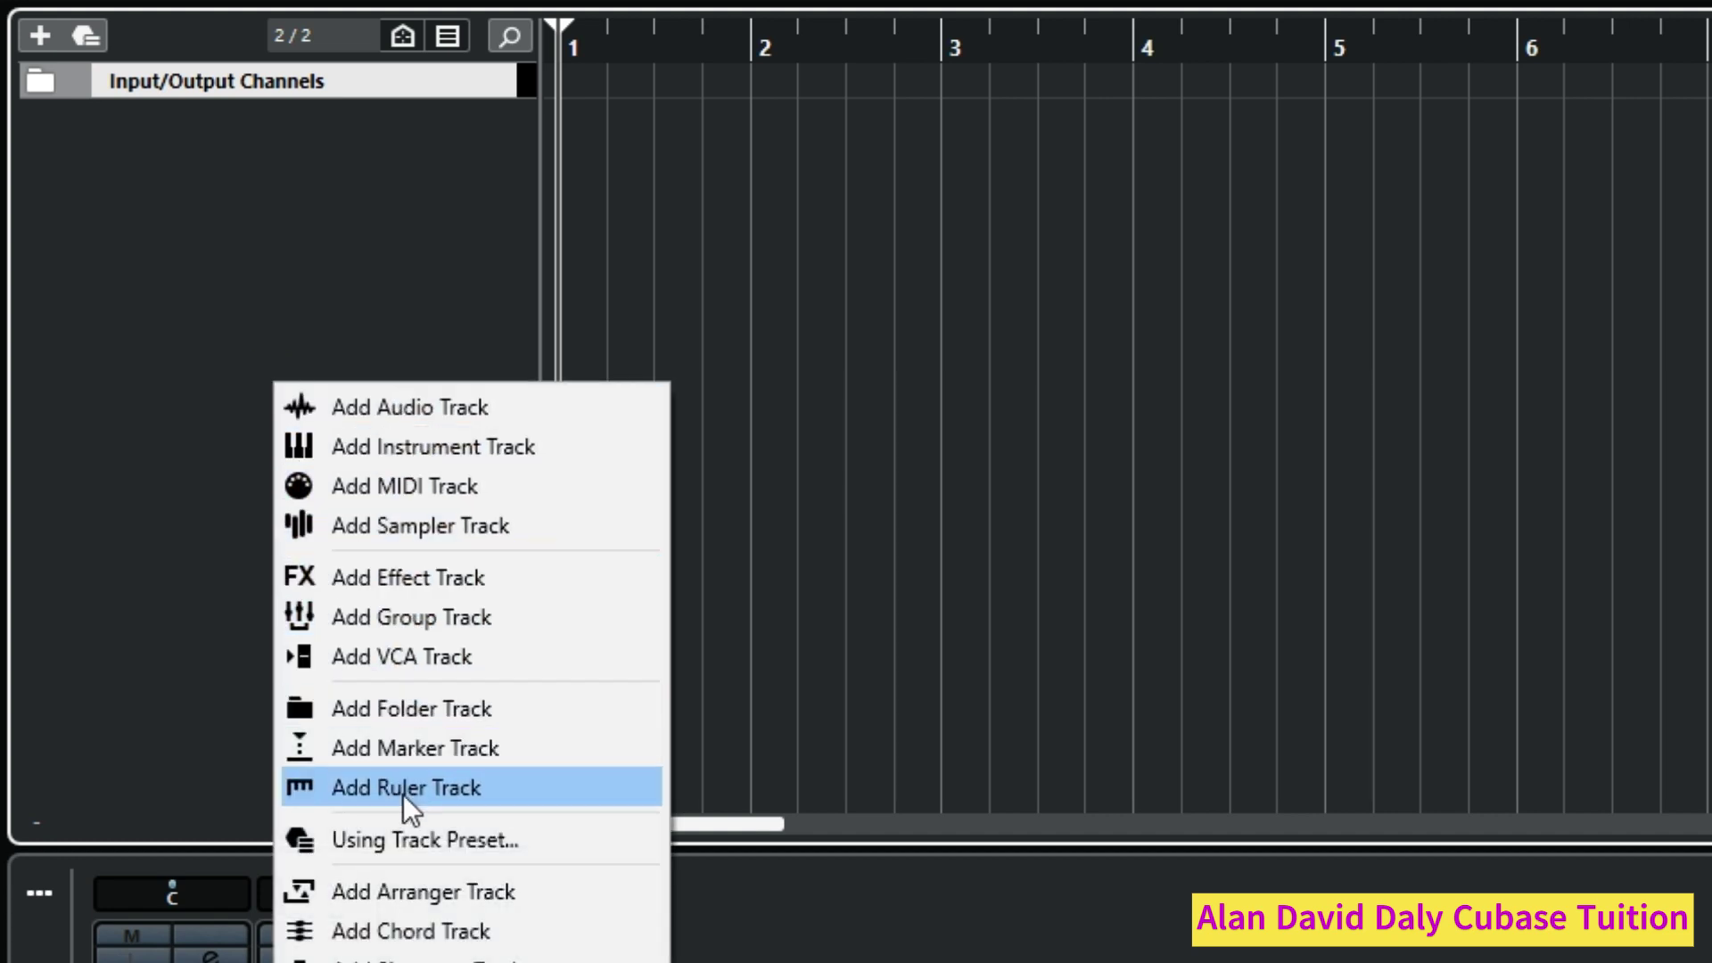
click(335, 837)
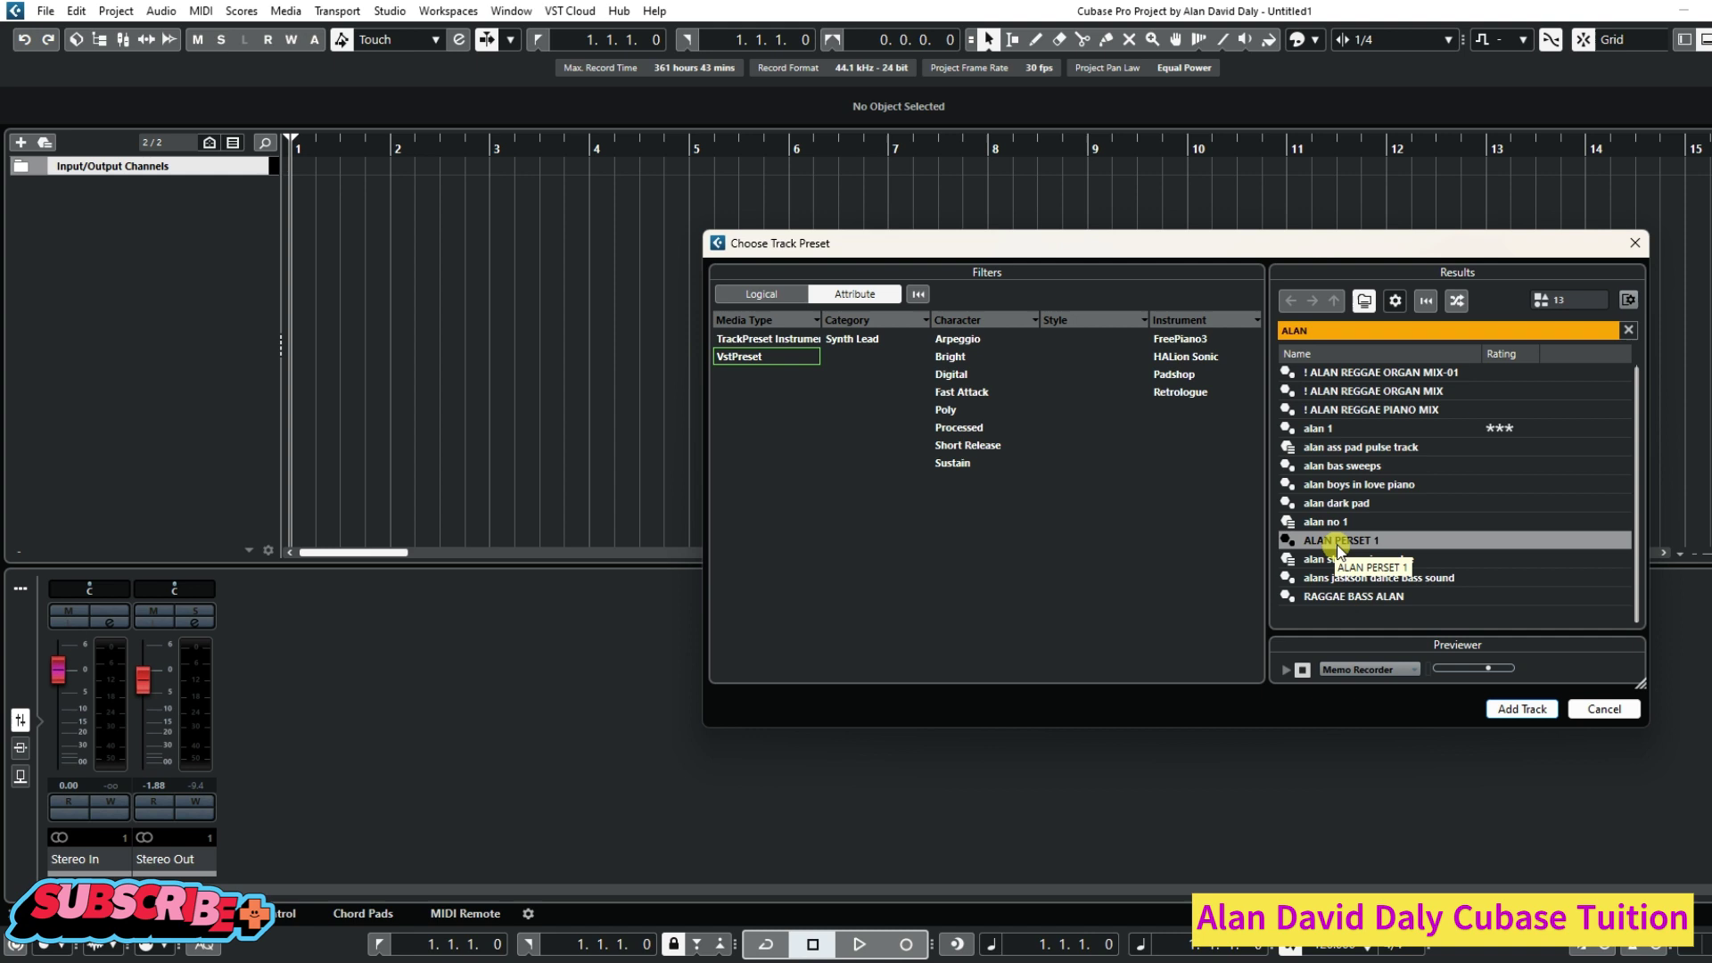
double_click(1328, 331)
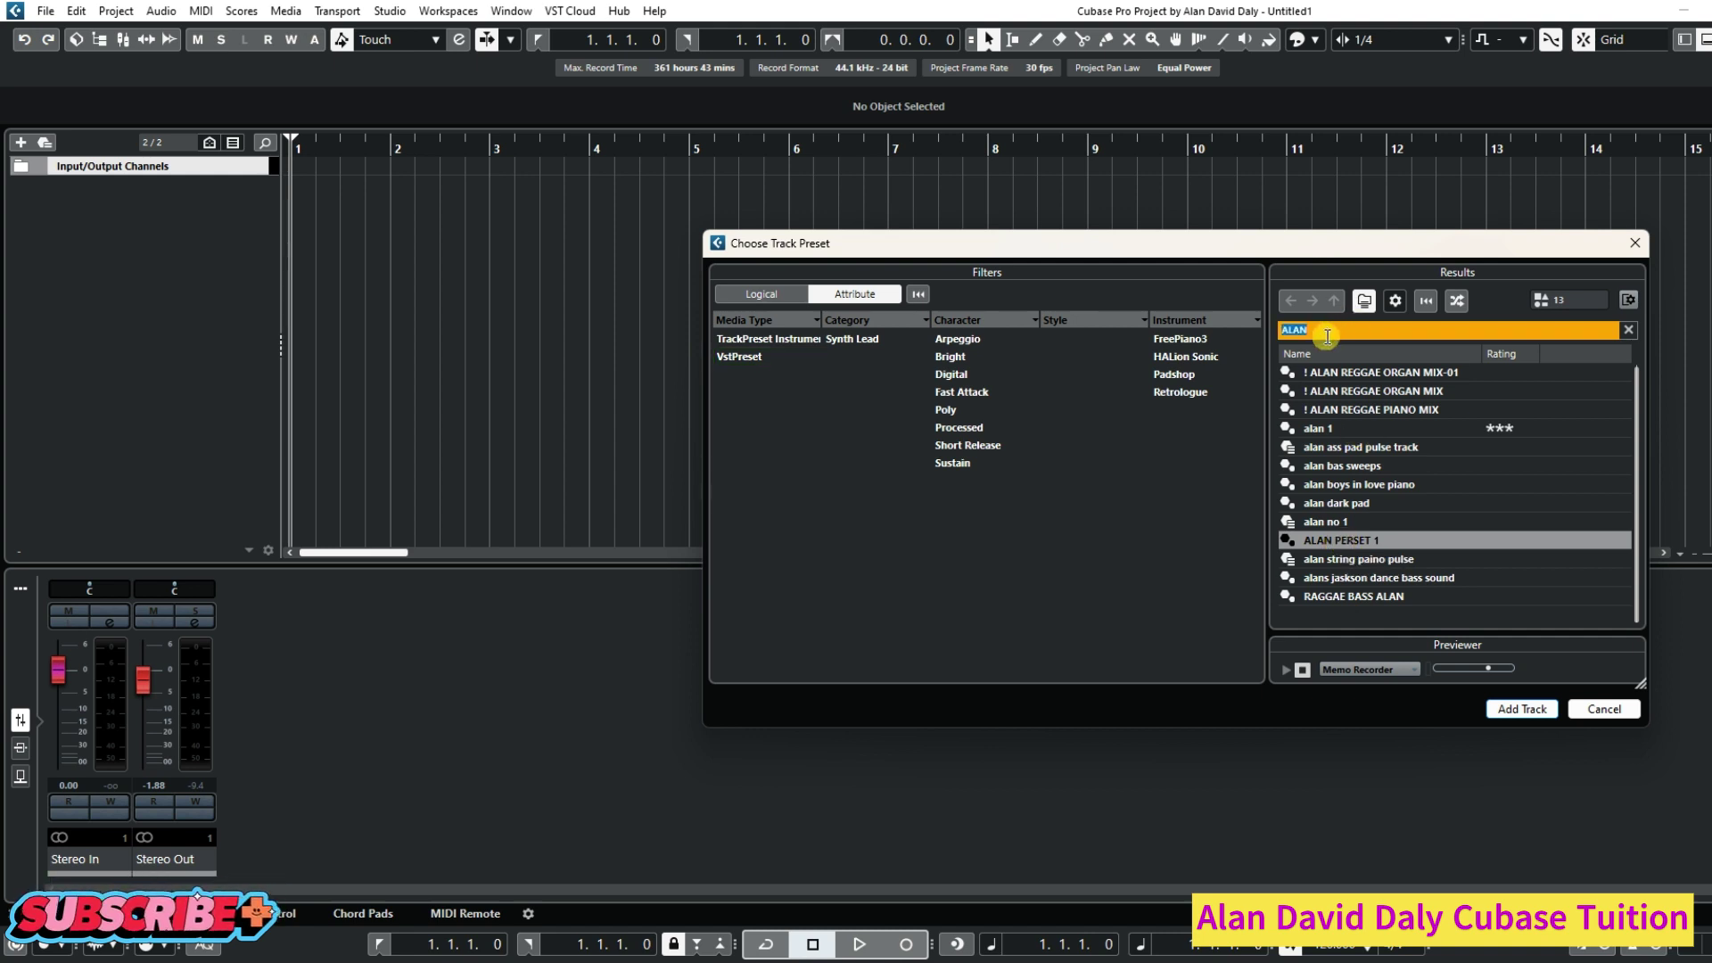
text(a)
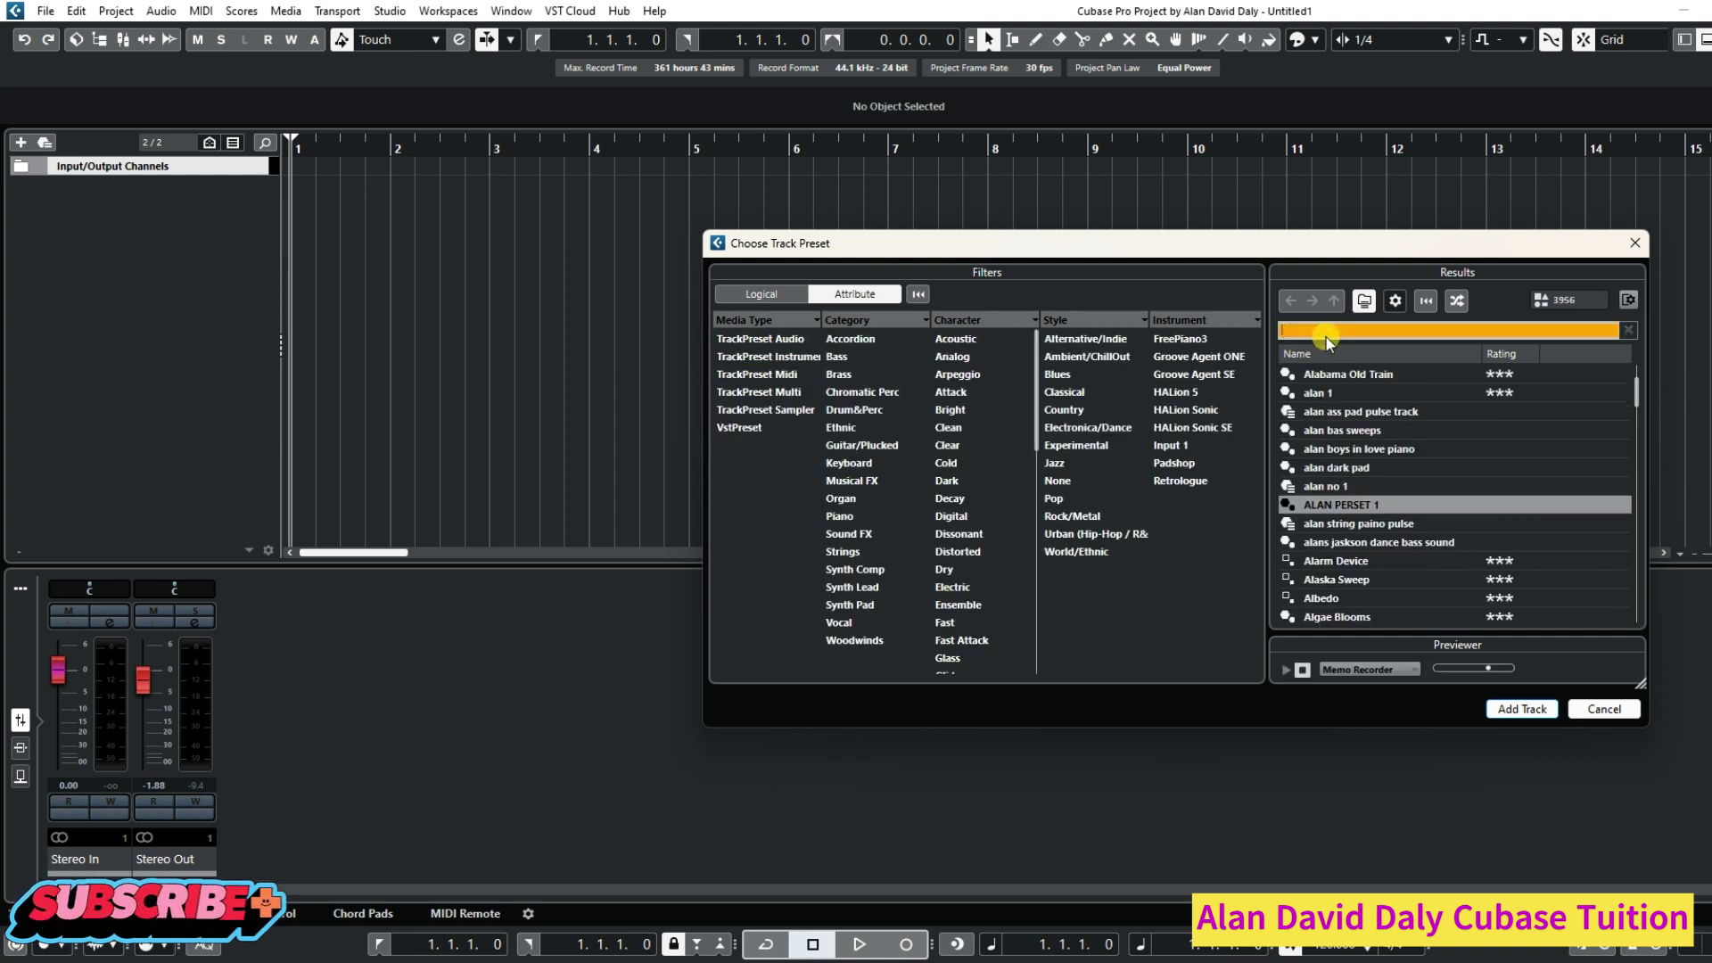
text(lan)
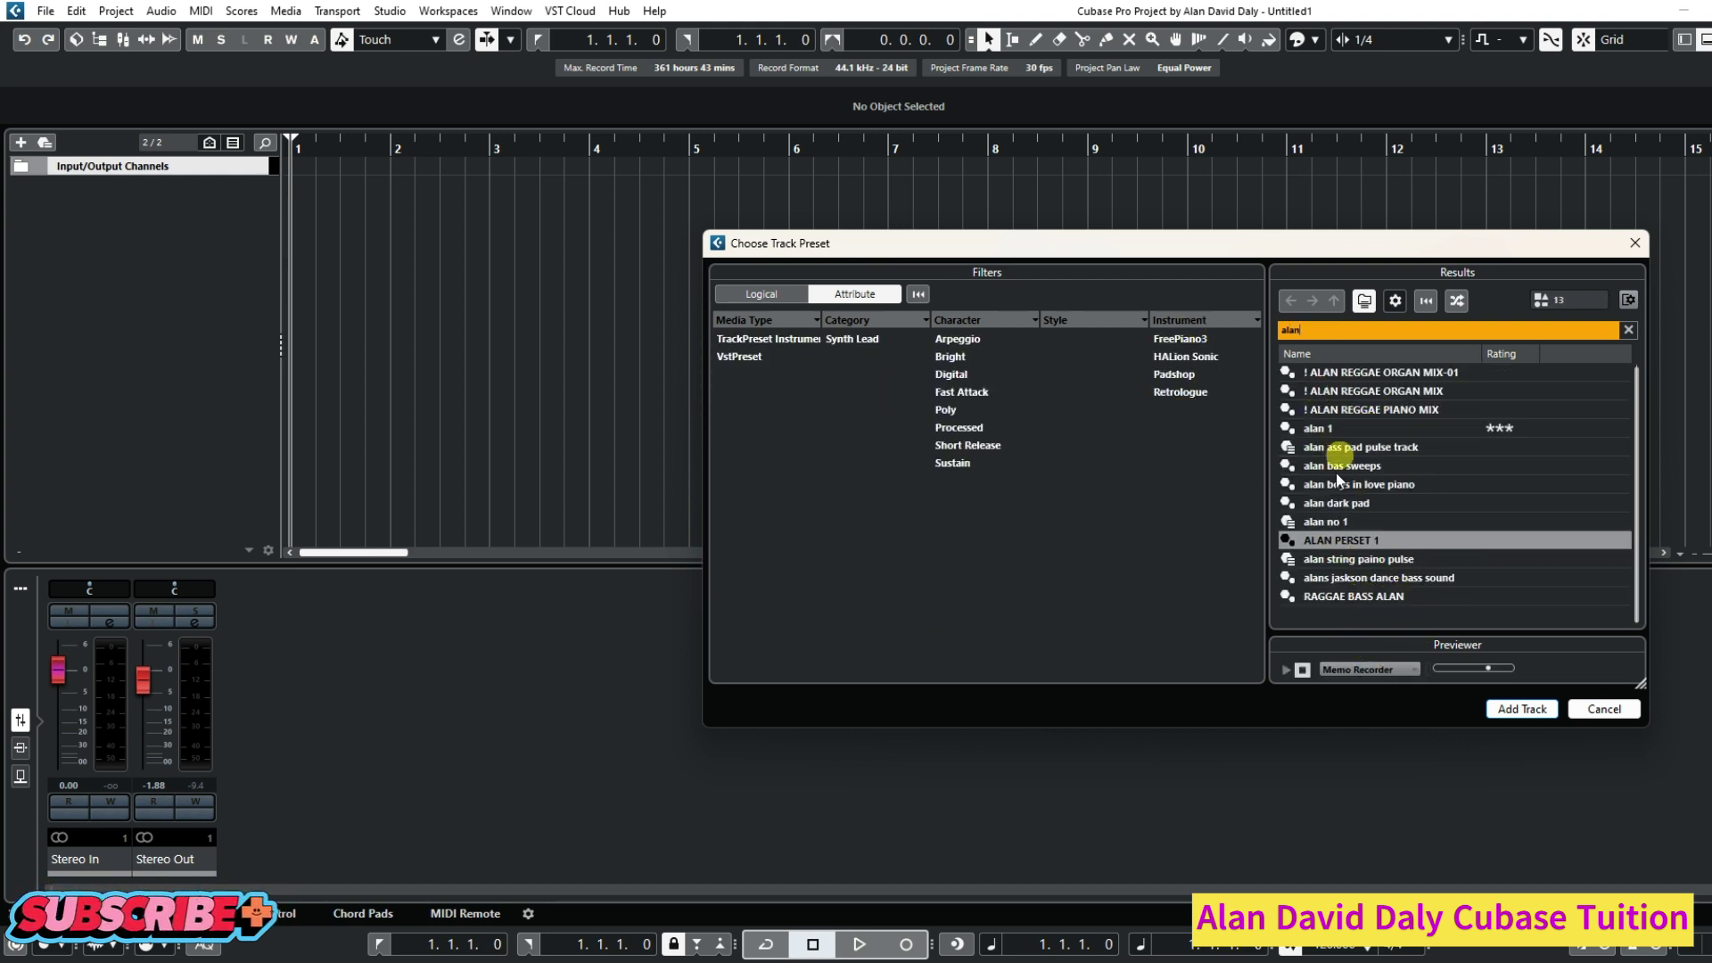
click(1357, 542)
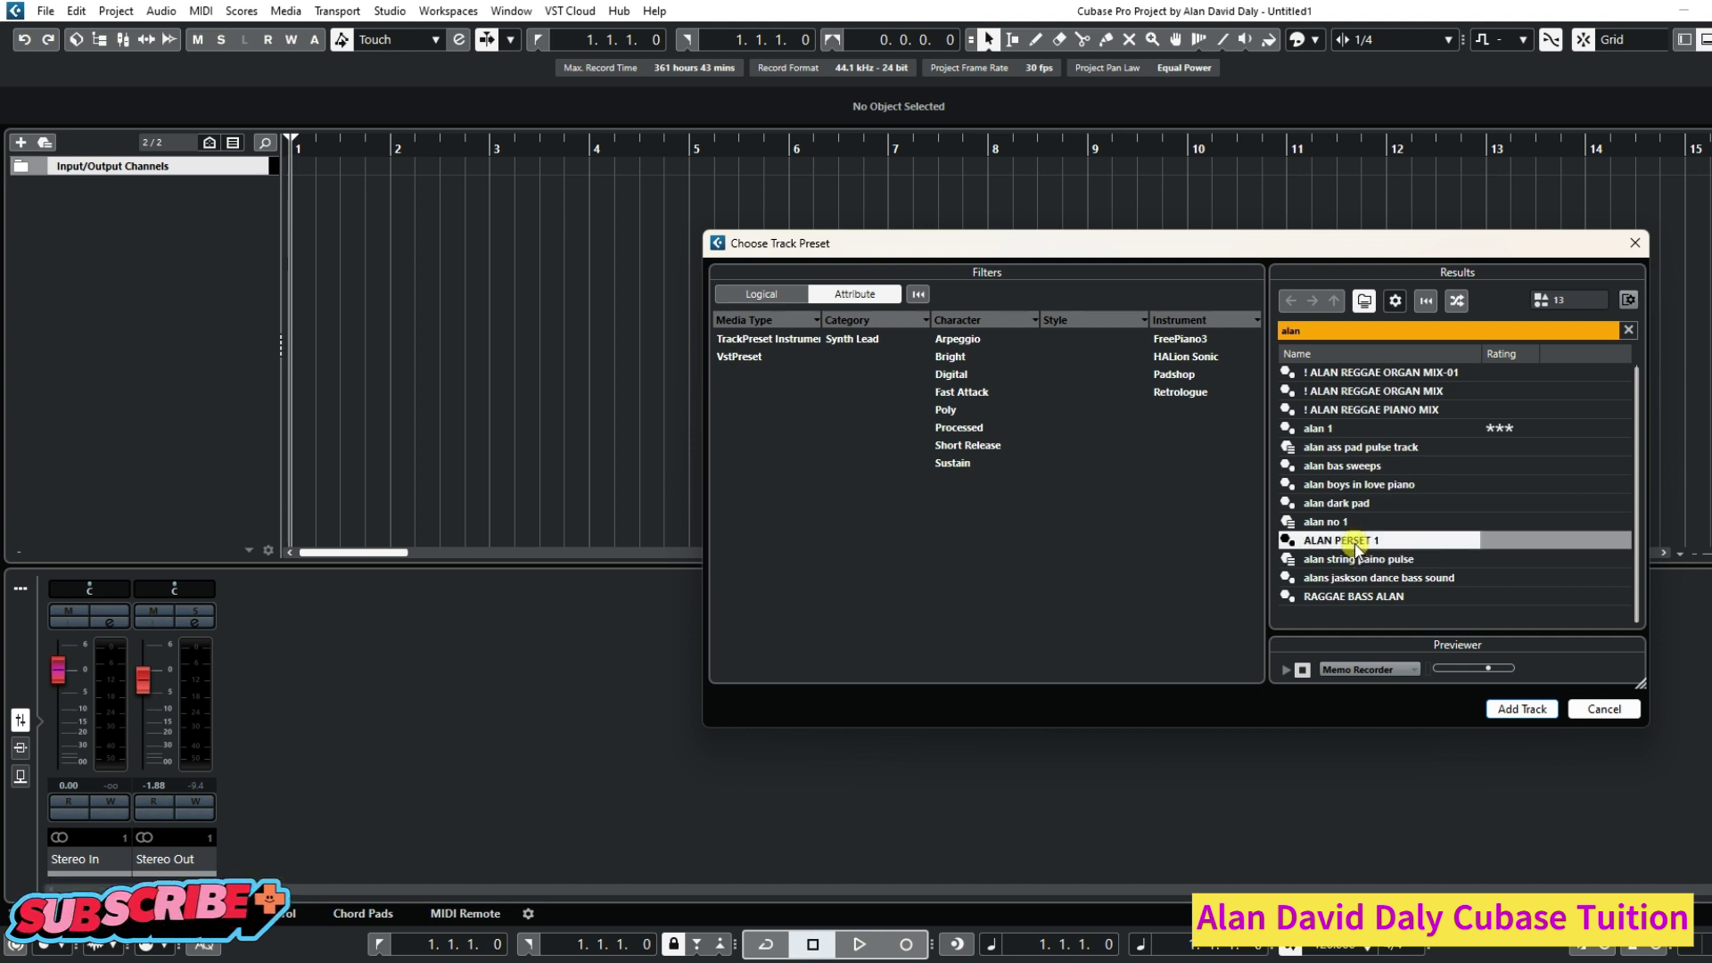
click(1527, 709)
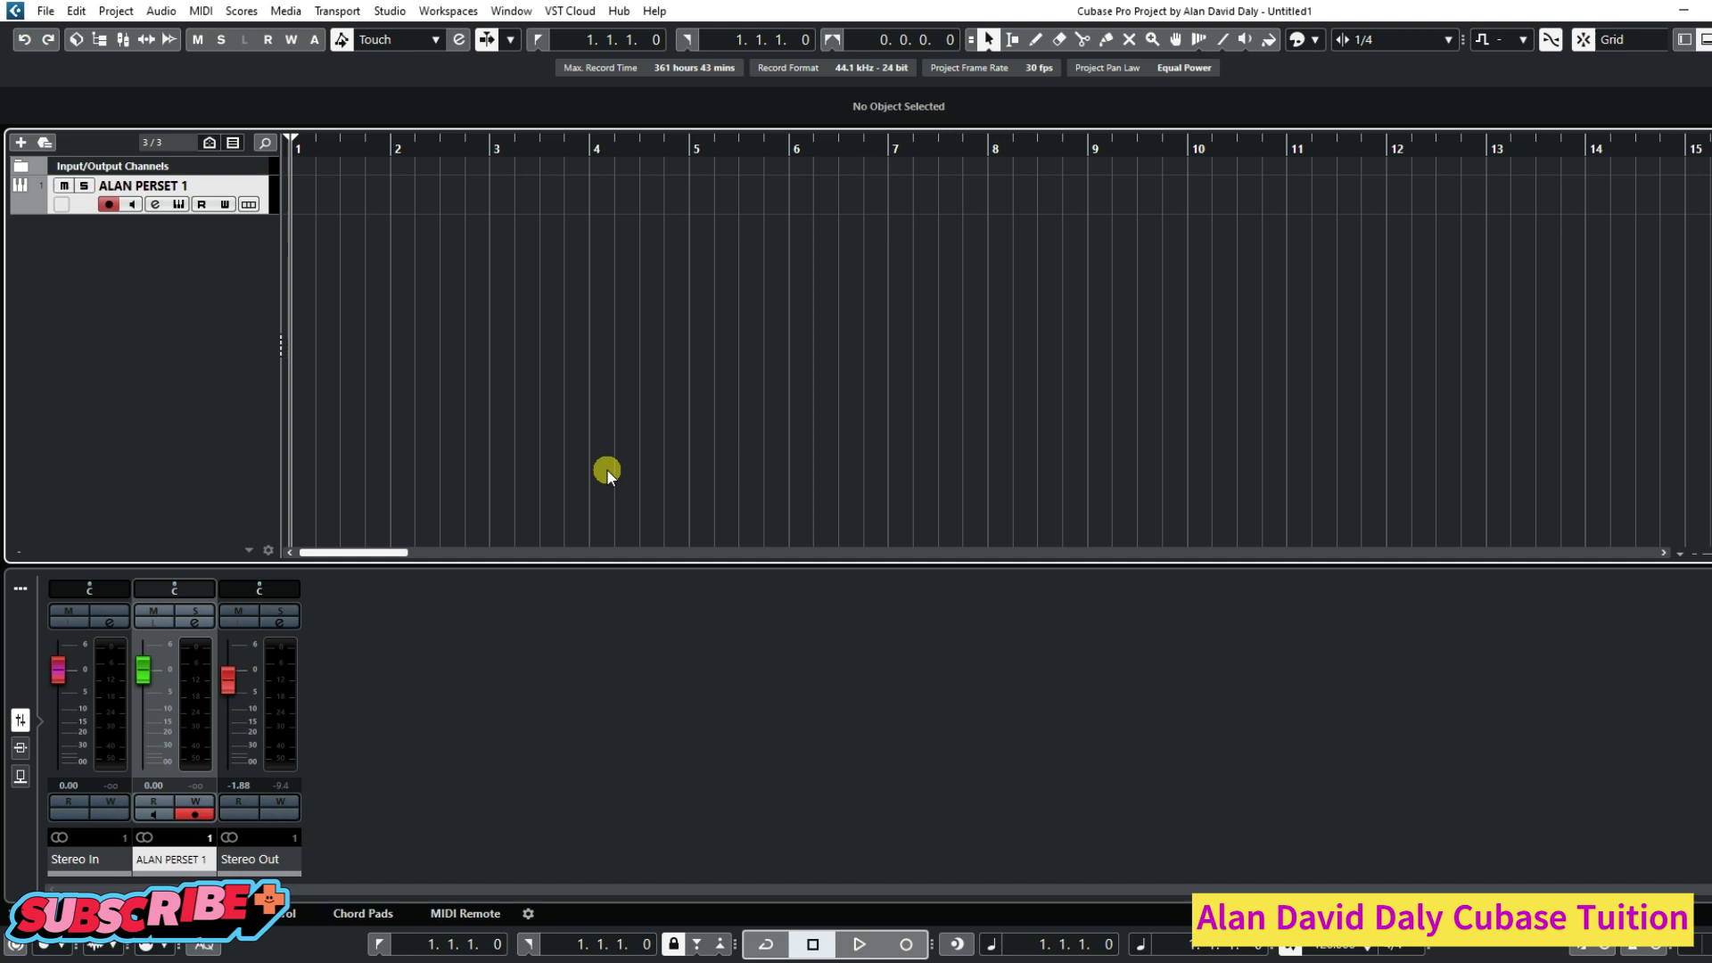
click(179, 204)
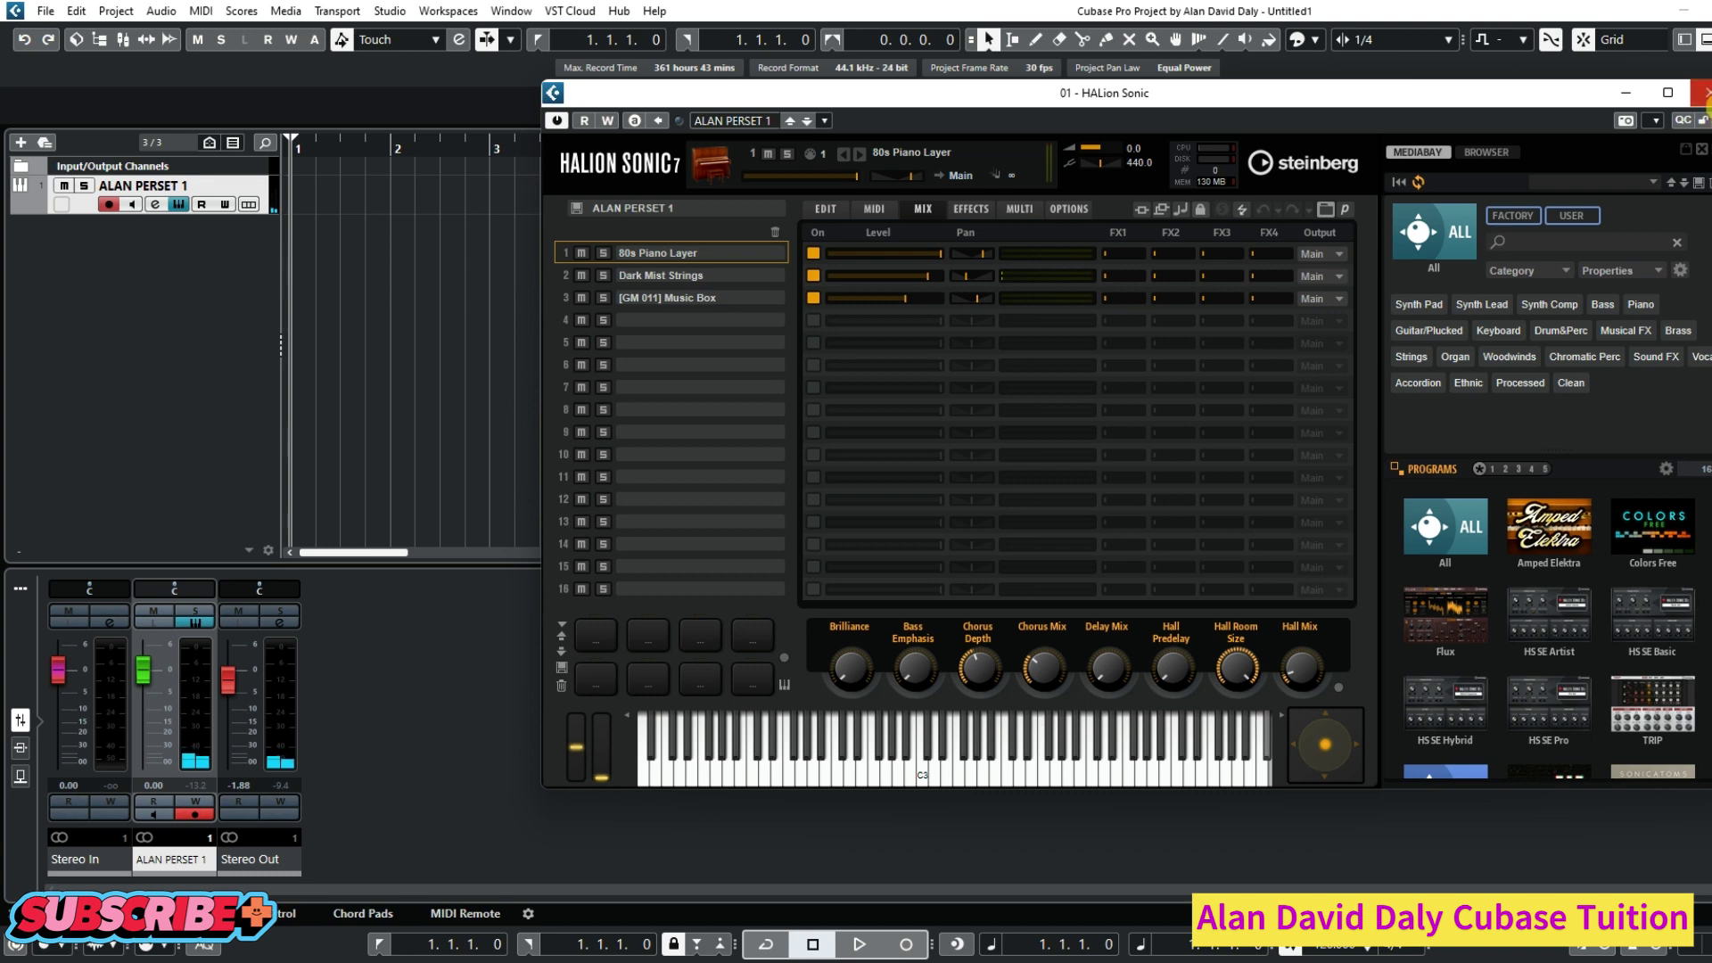
click(1704, 92)
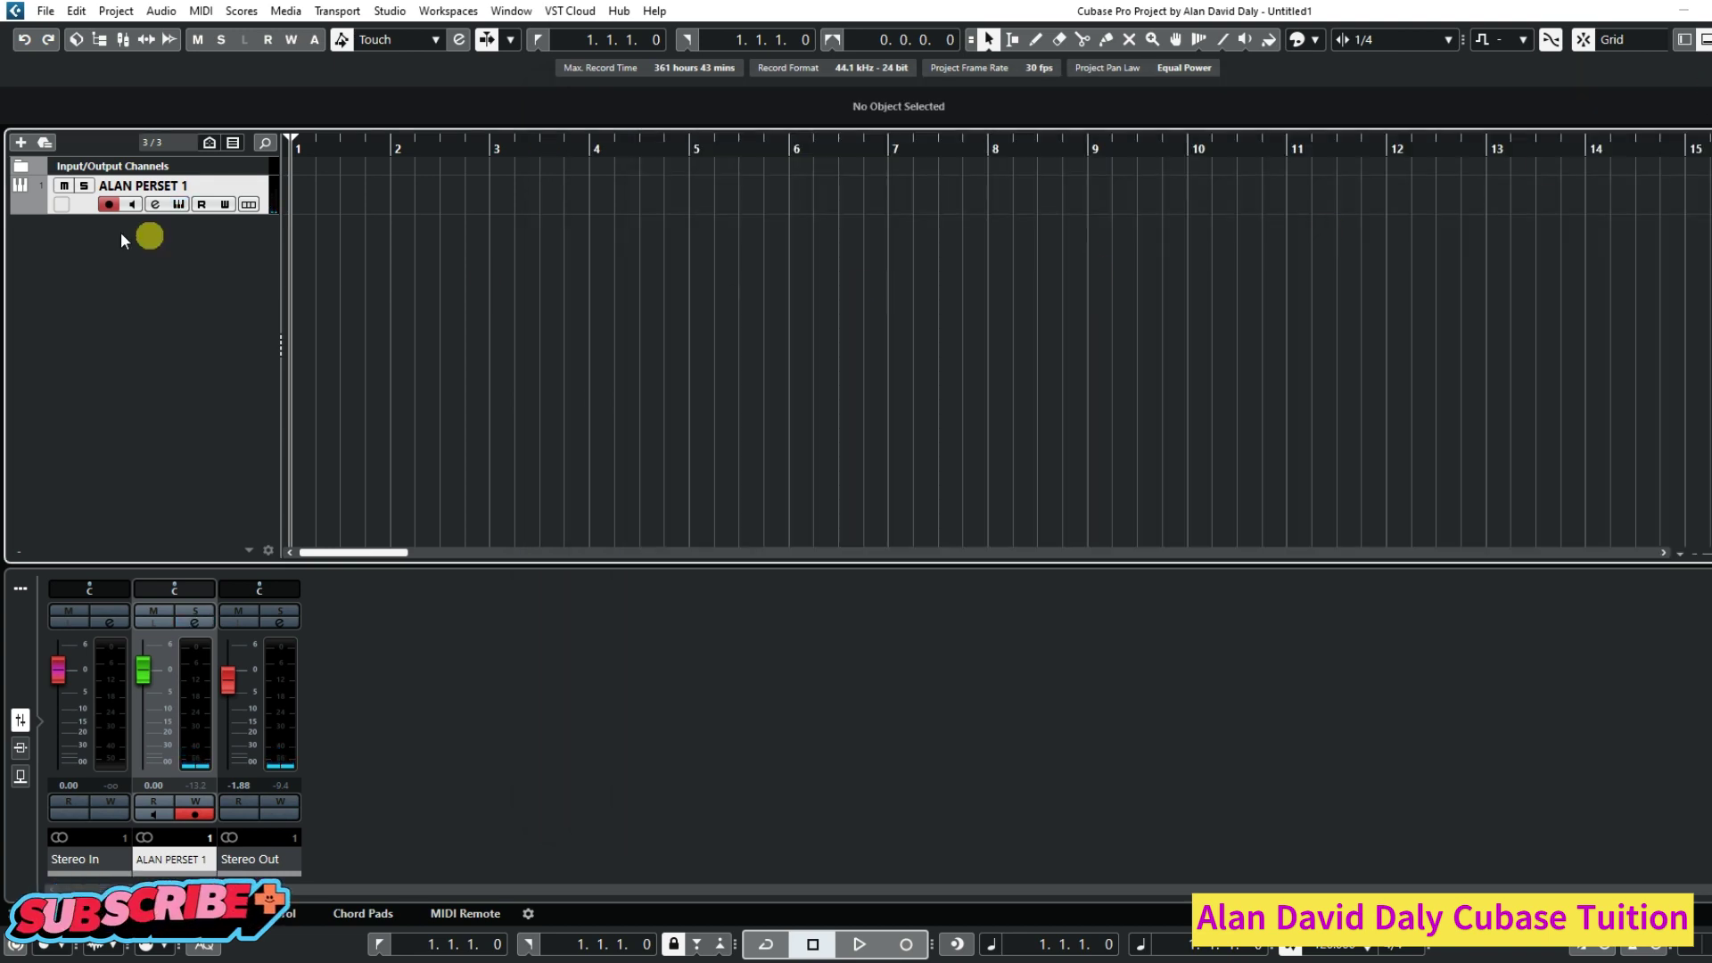
Insert Steinberg > Modulation > FX Modulator into the first insert slot.
click(155, 204)
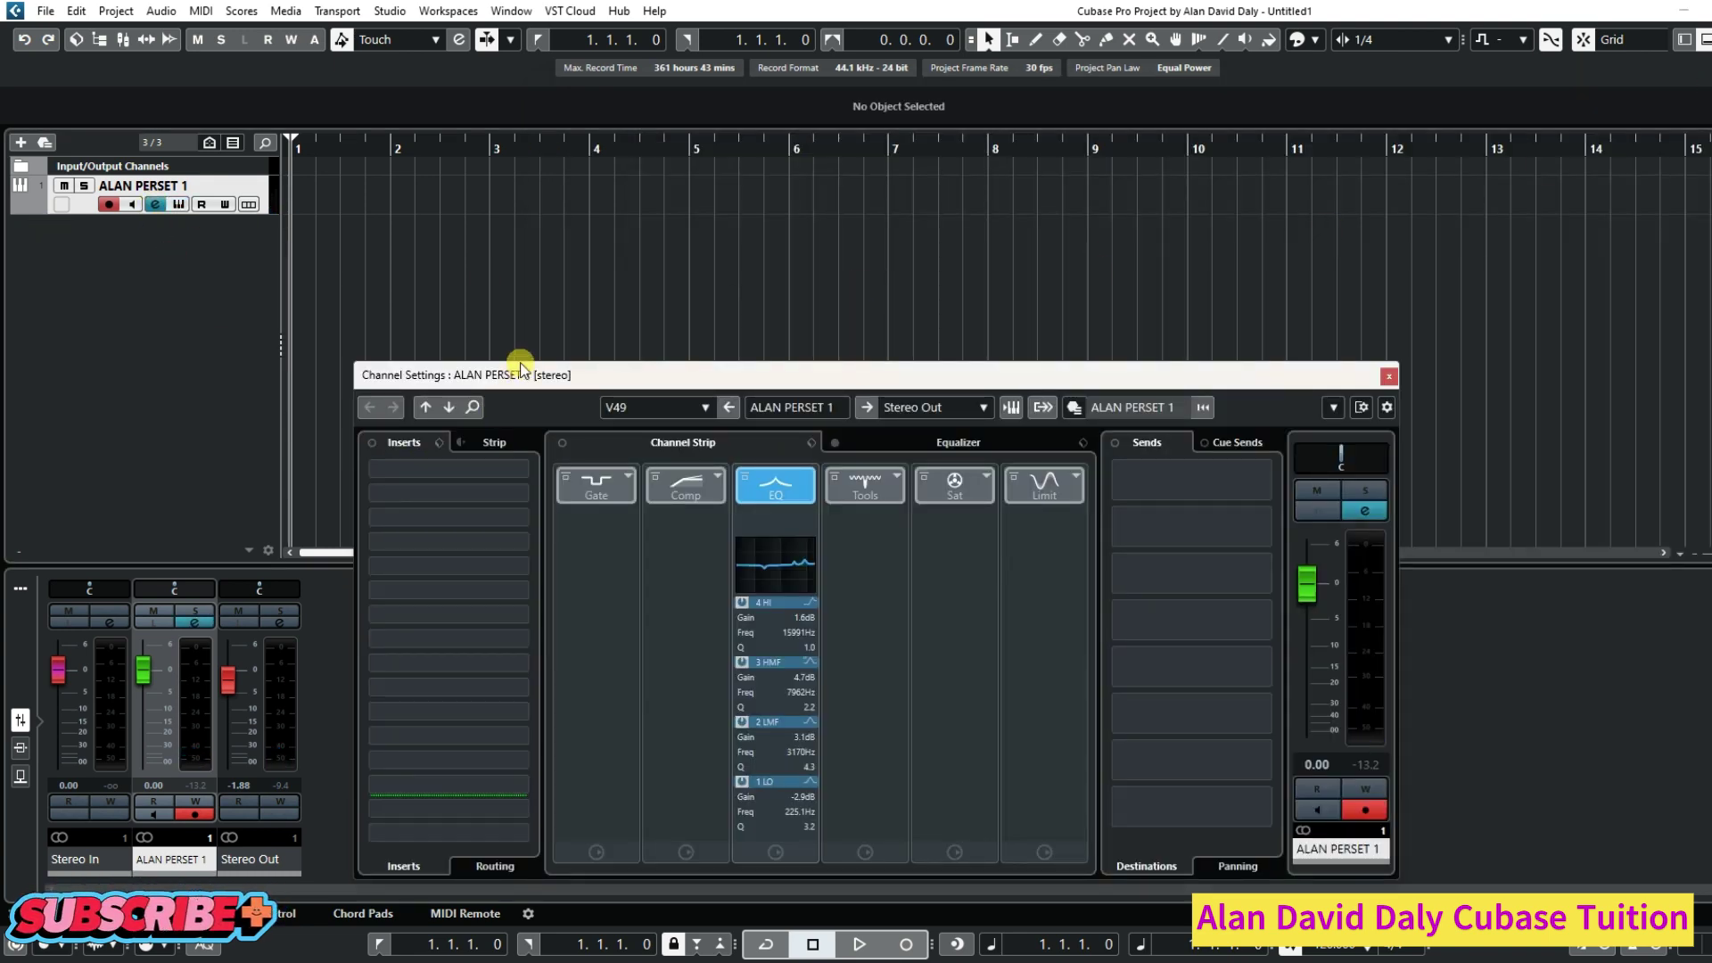
drag(522, 374, 494, 122)
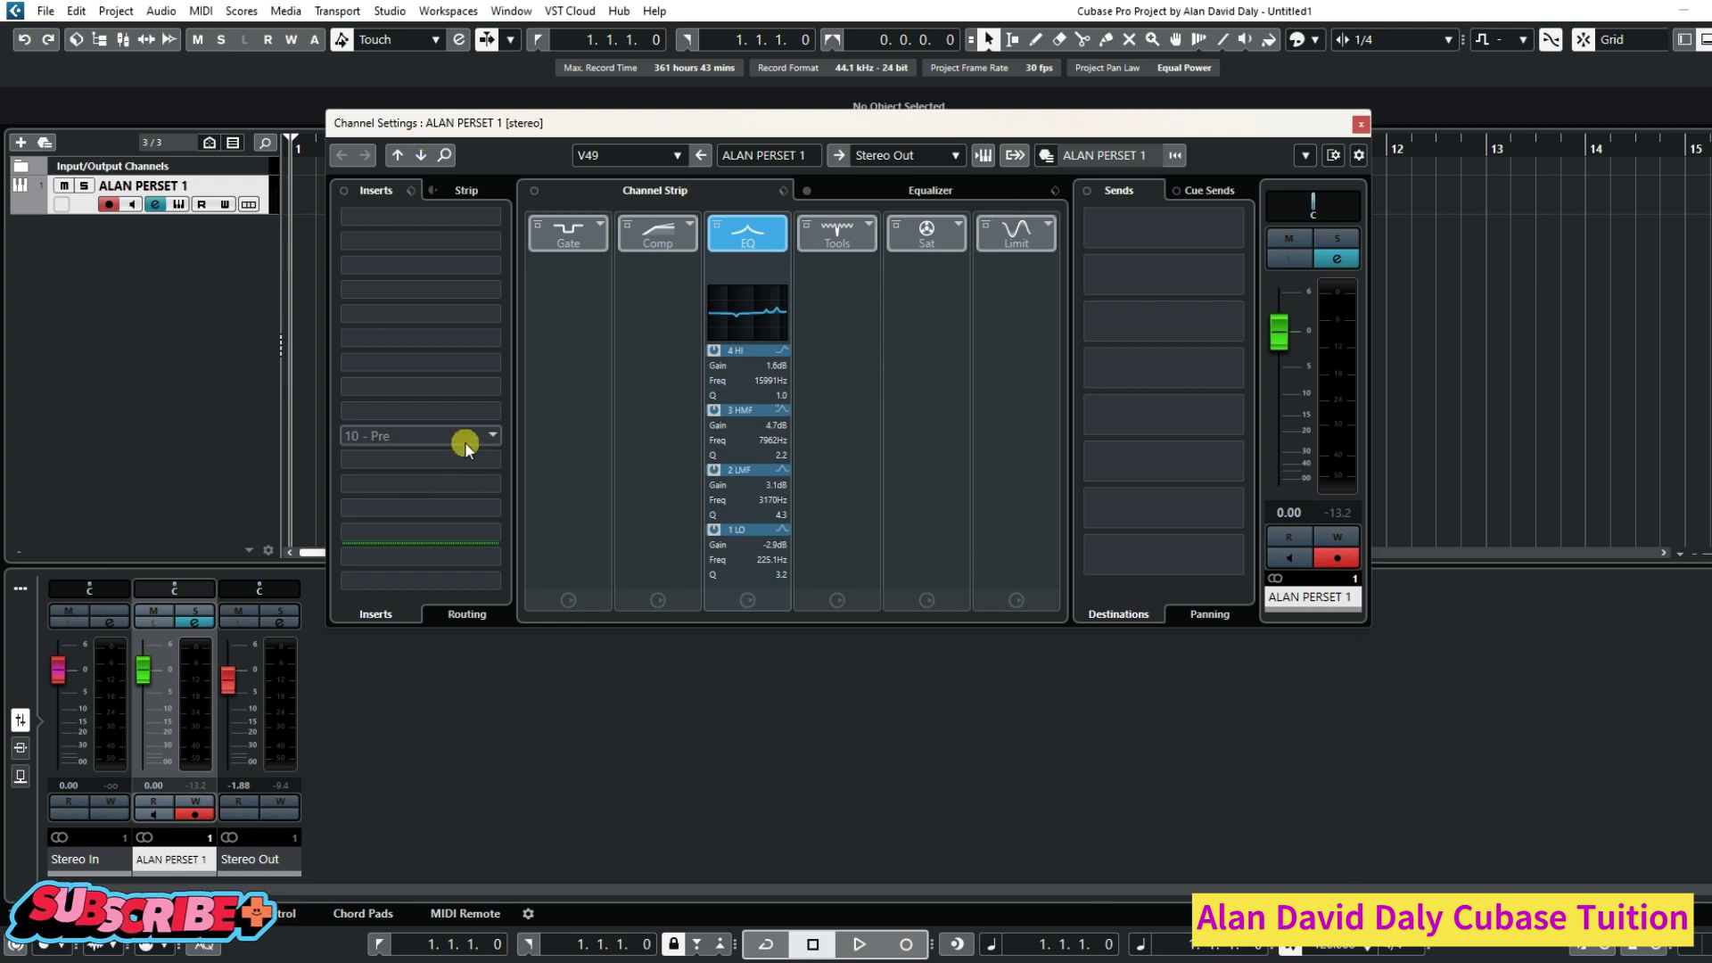
click(491, 220)
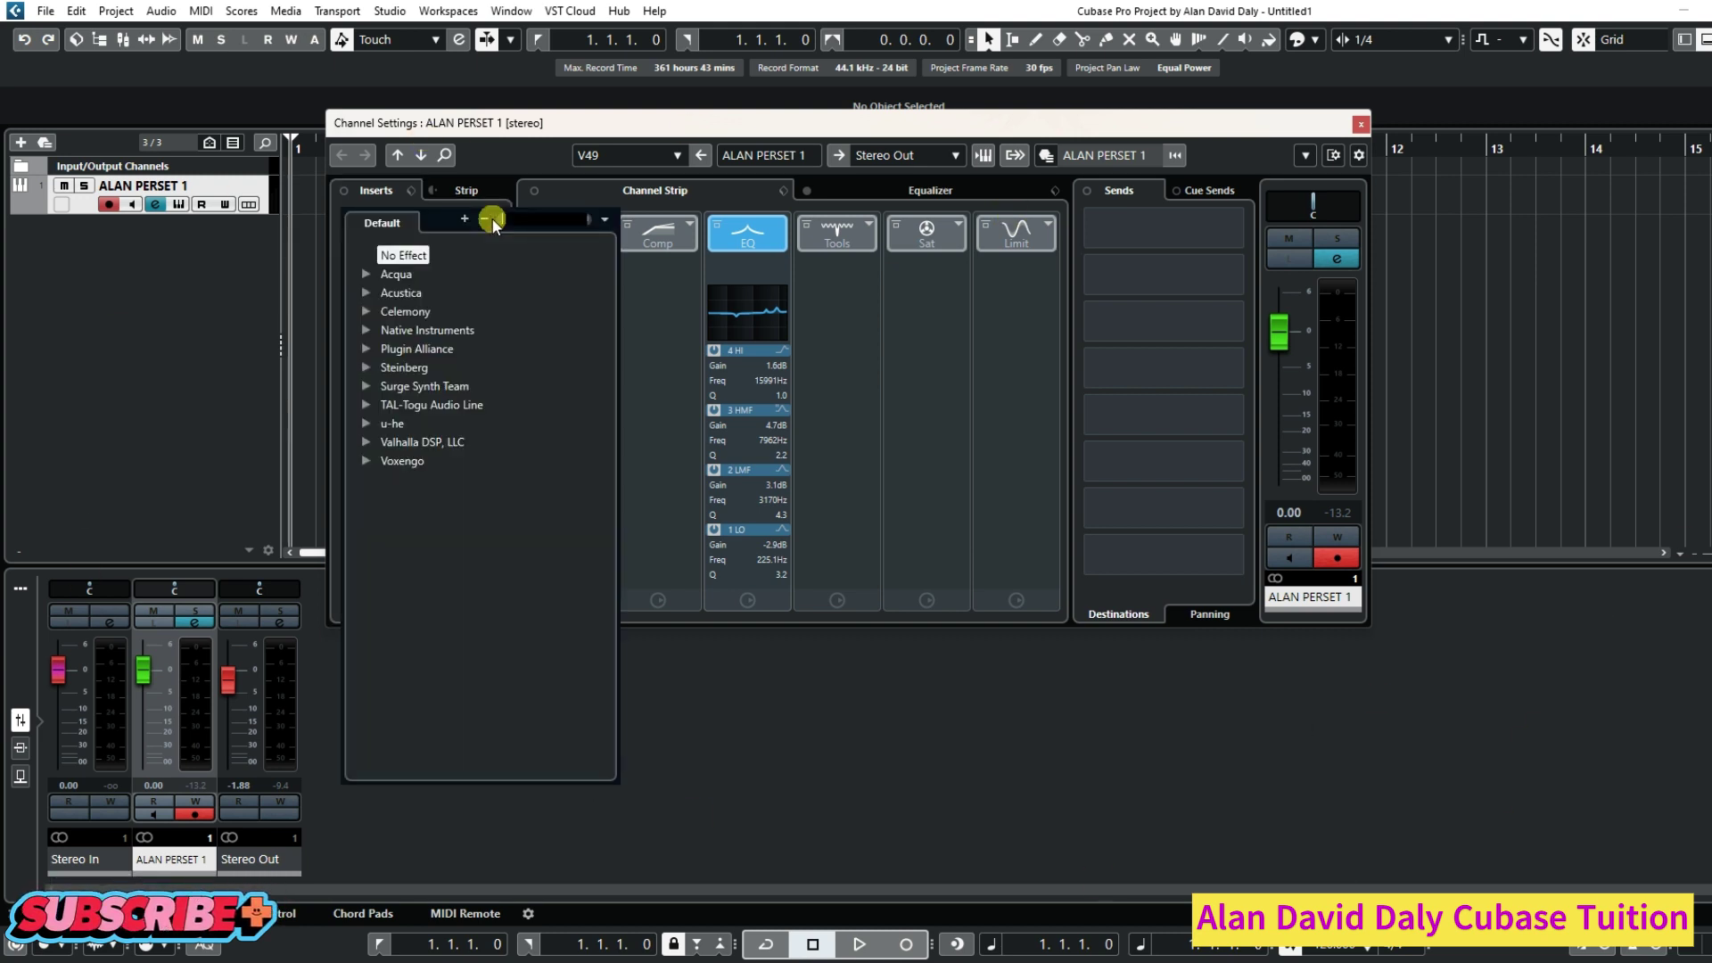
click(381, 369)
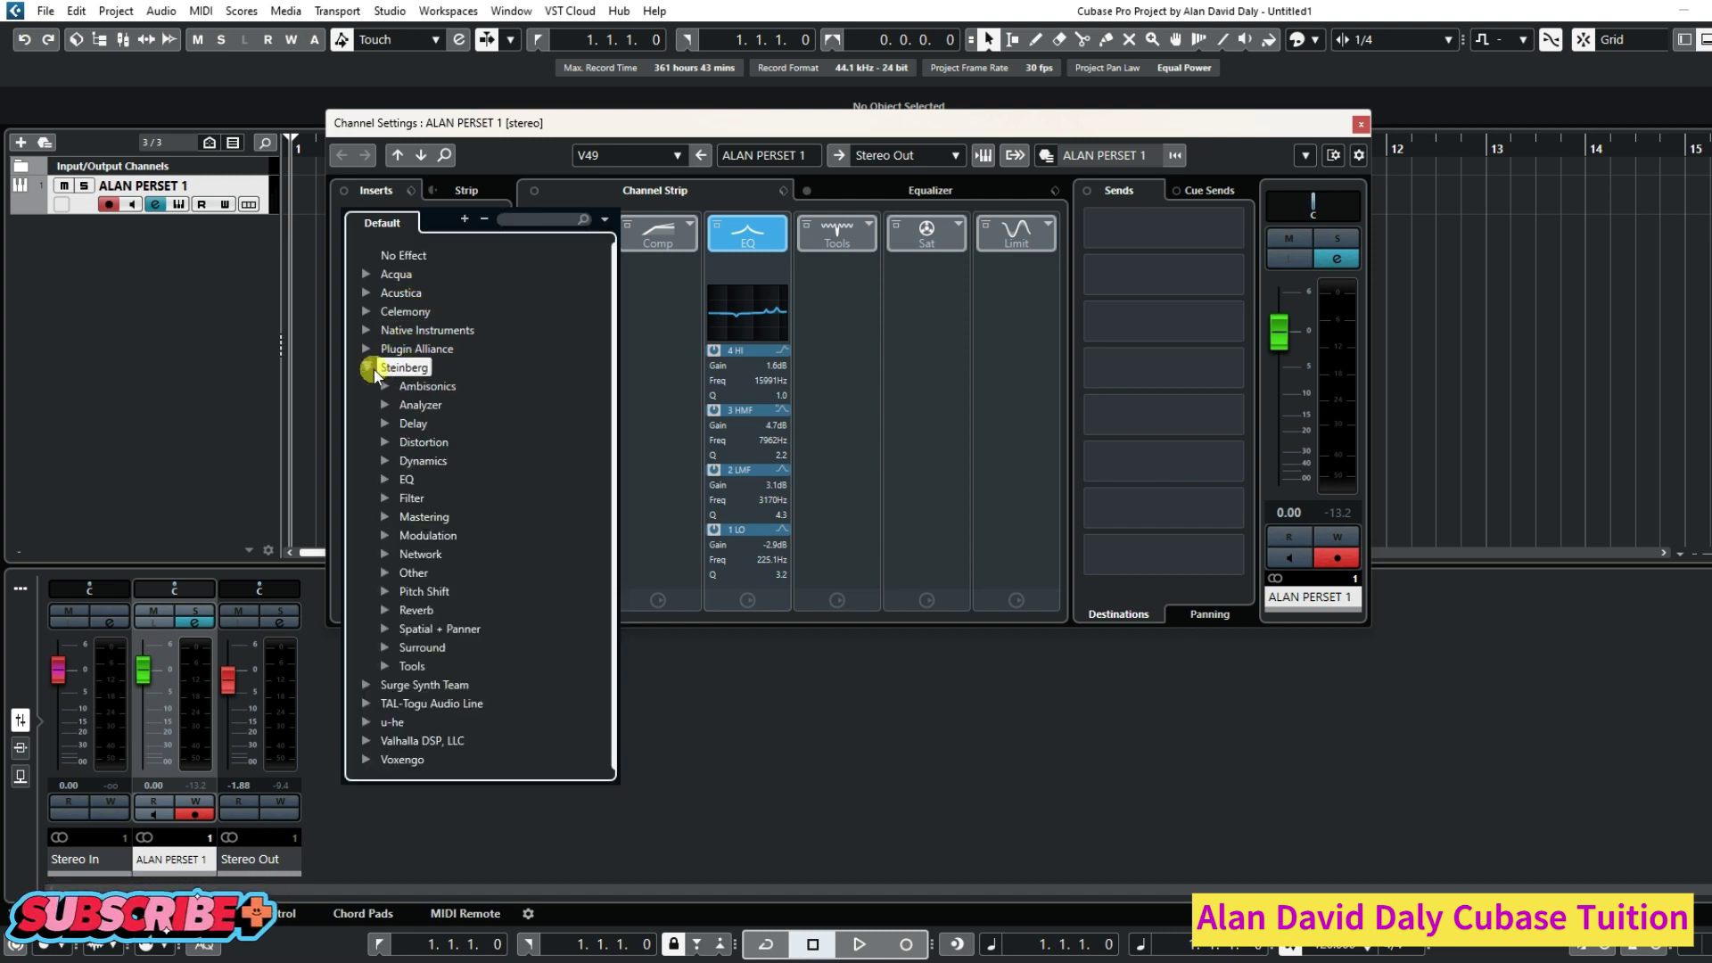
click(385, 537)
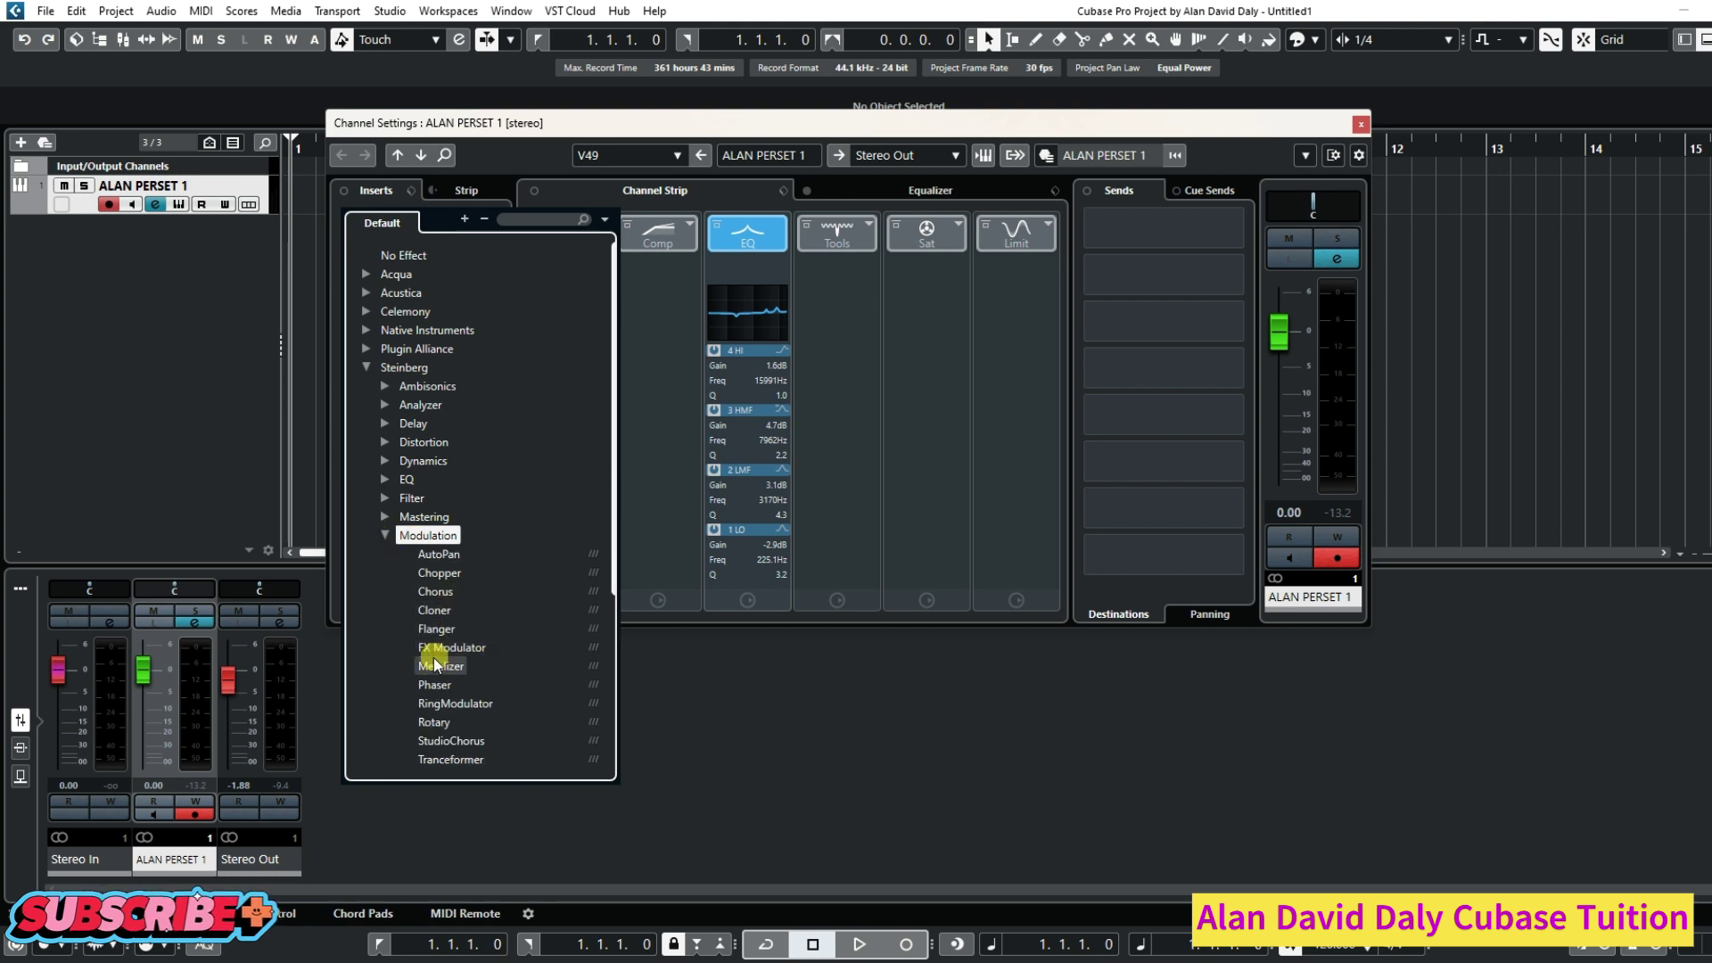
click(459, 644)
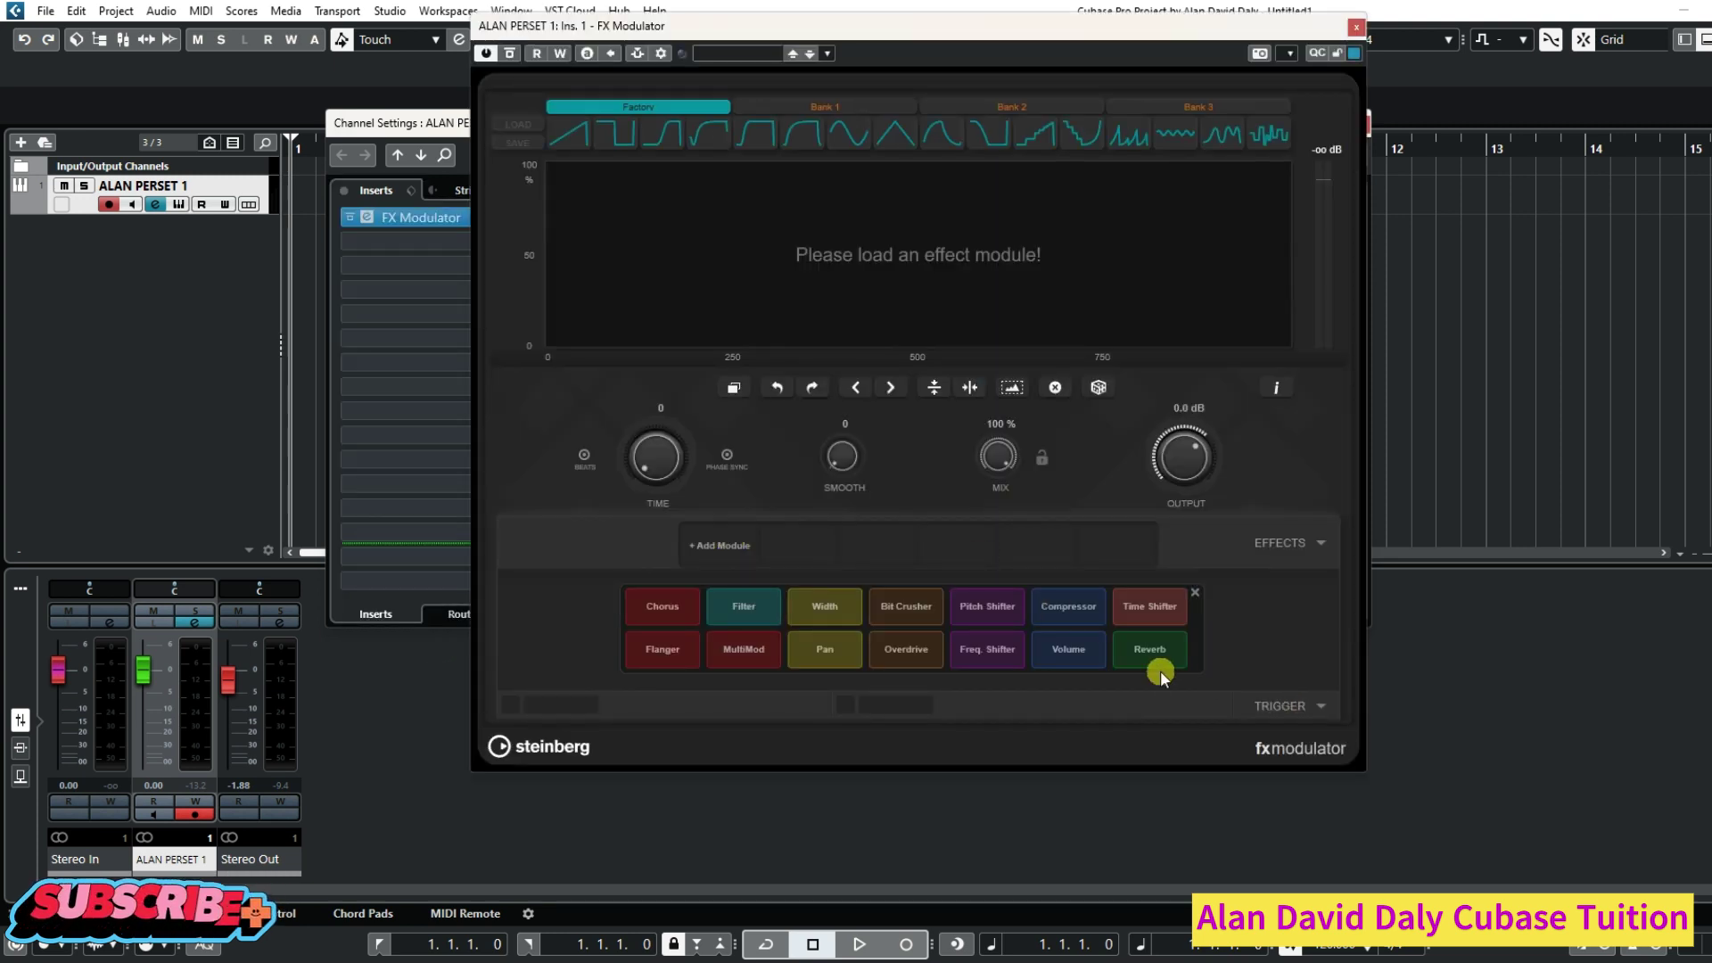
Add a Reverb module to FX Modulator with a dip-then-rise curve starting at 50% and a shorter cycle.
click(1152, 654)
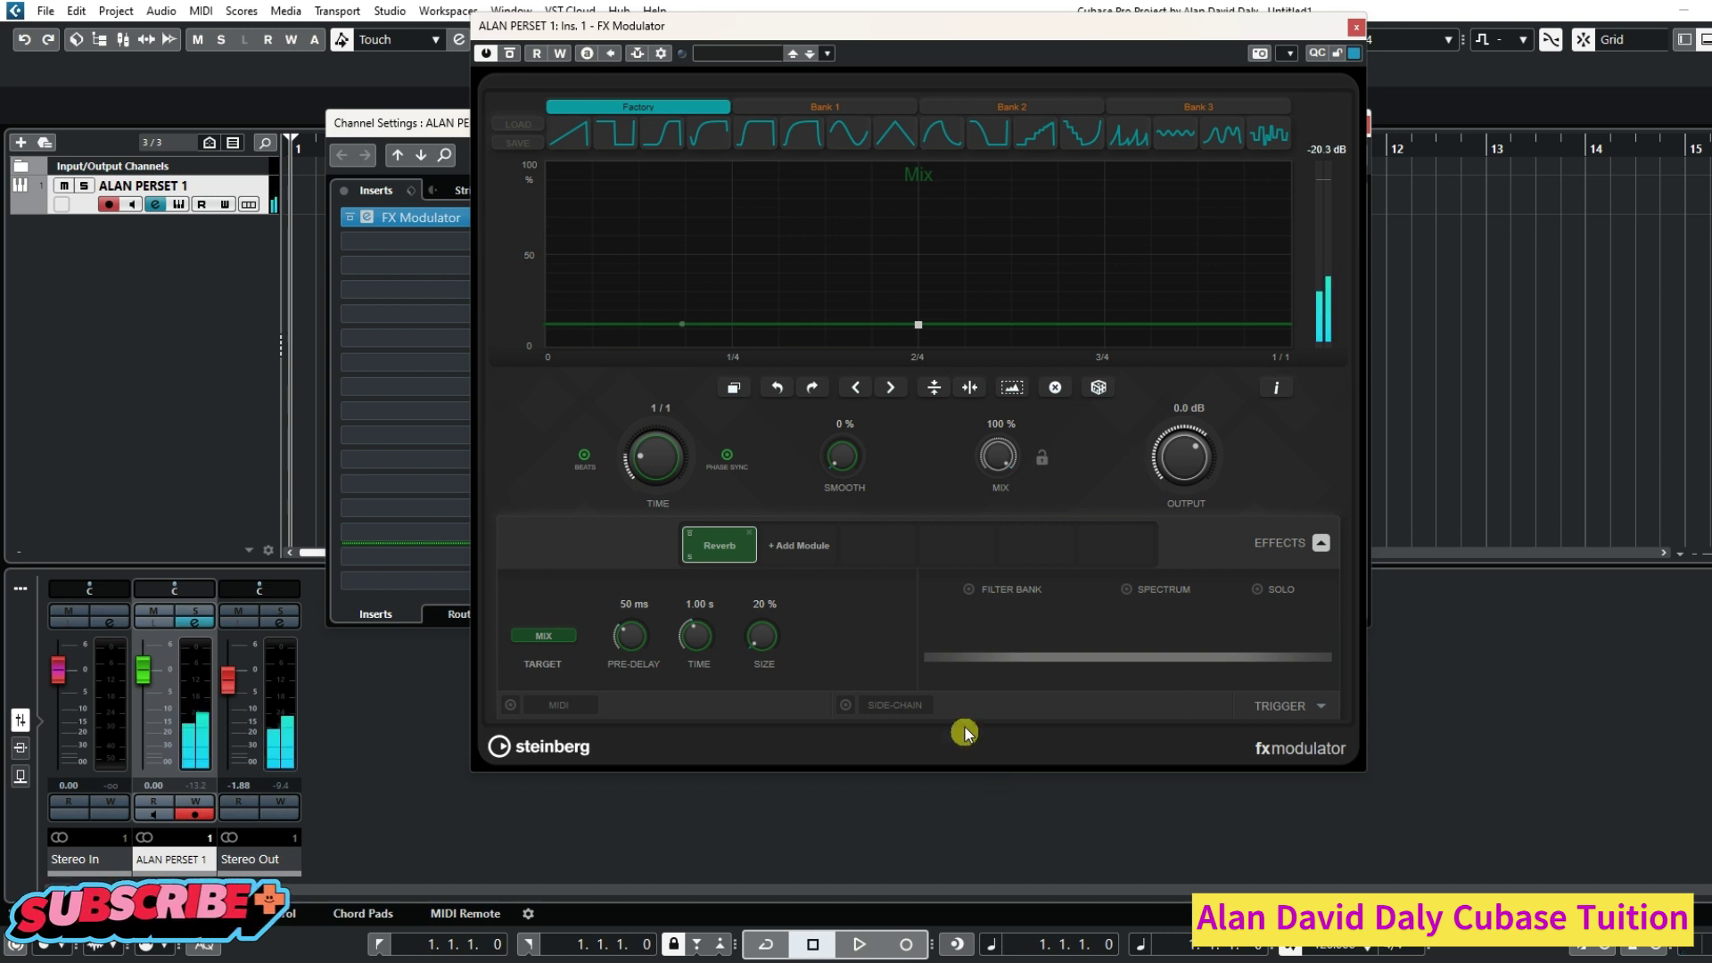
click(667, 142)
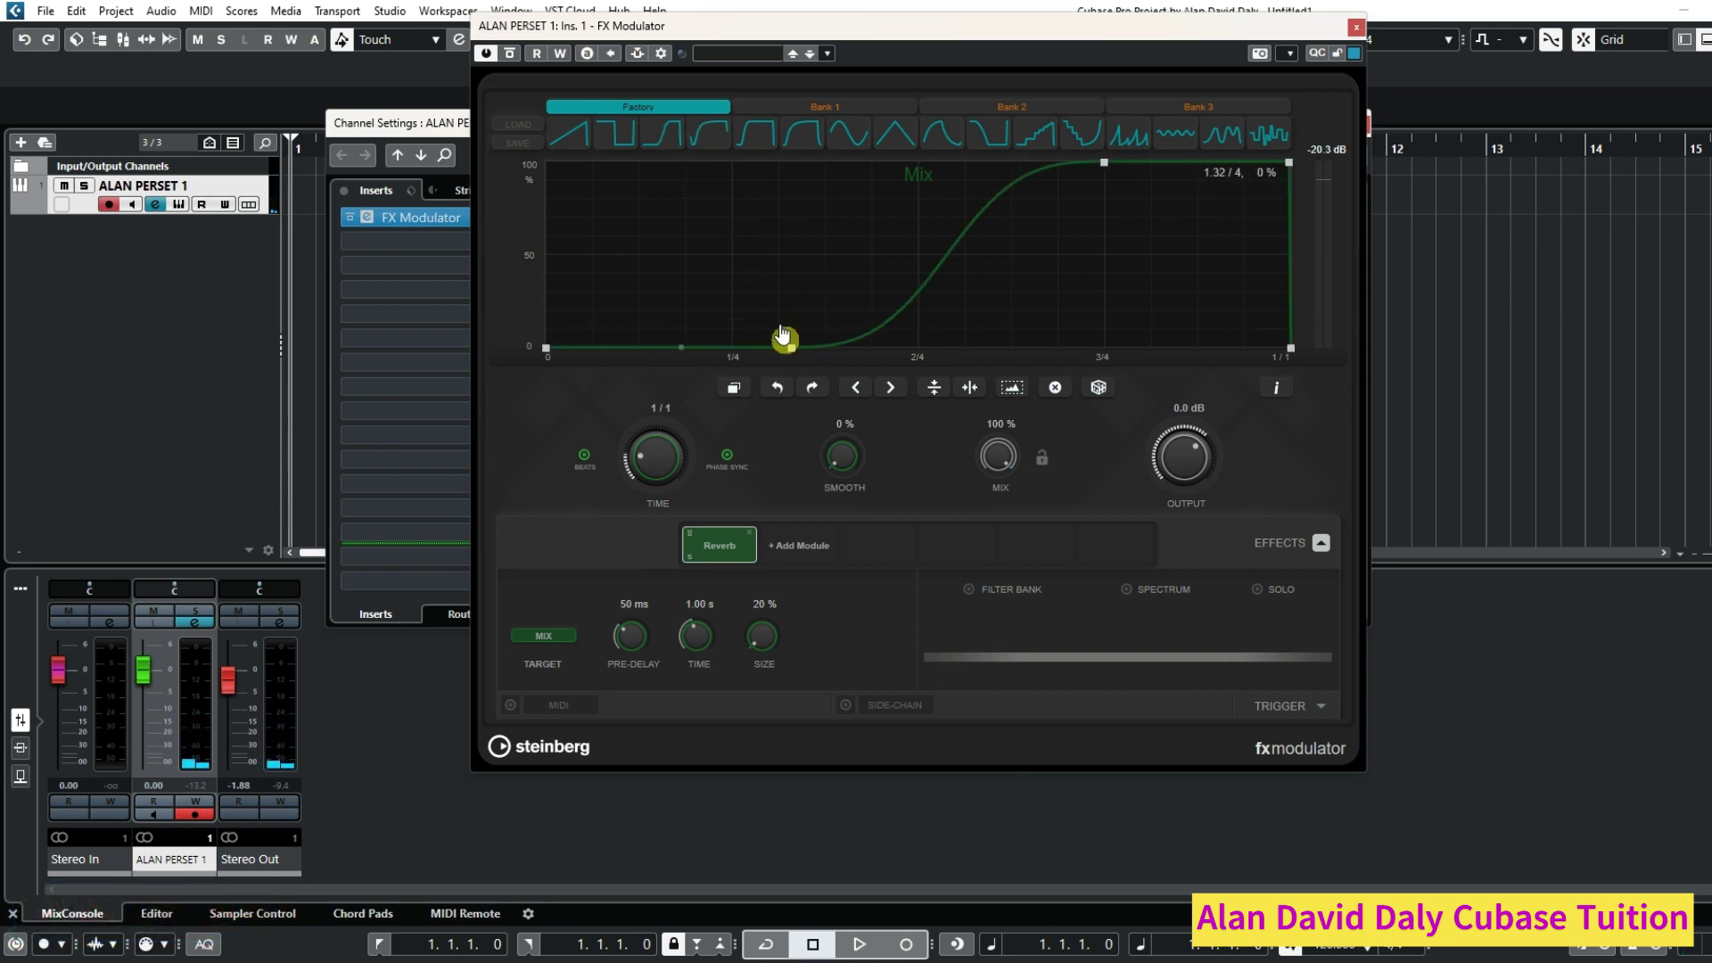
click(713, 132)
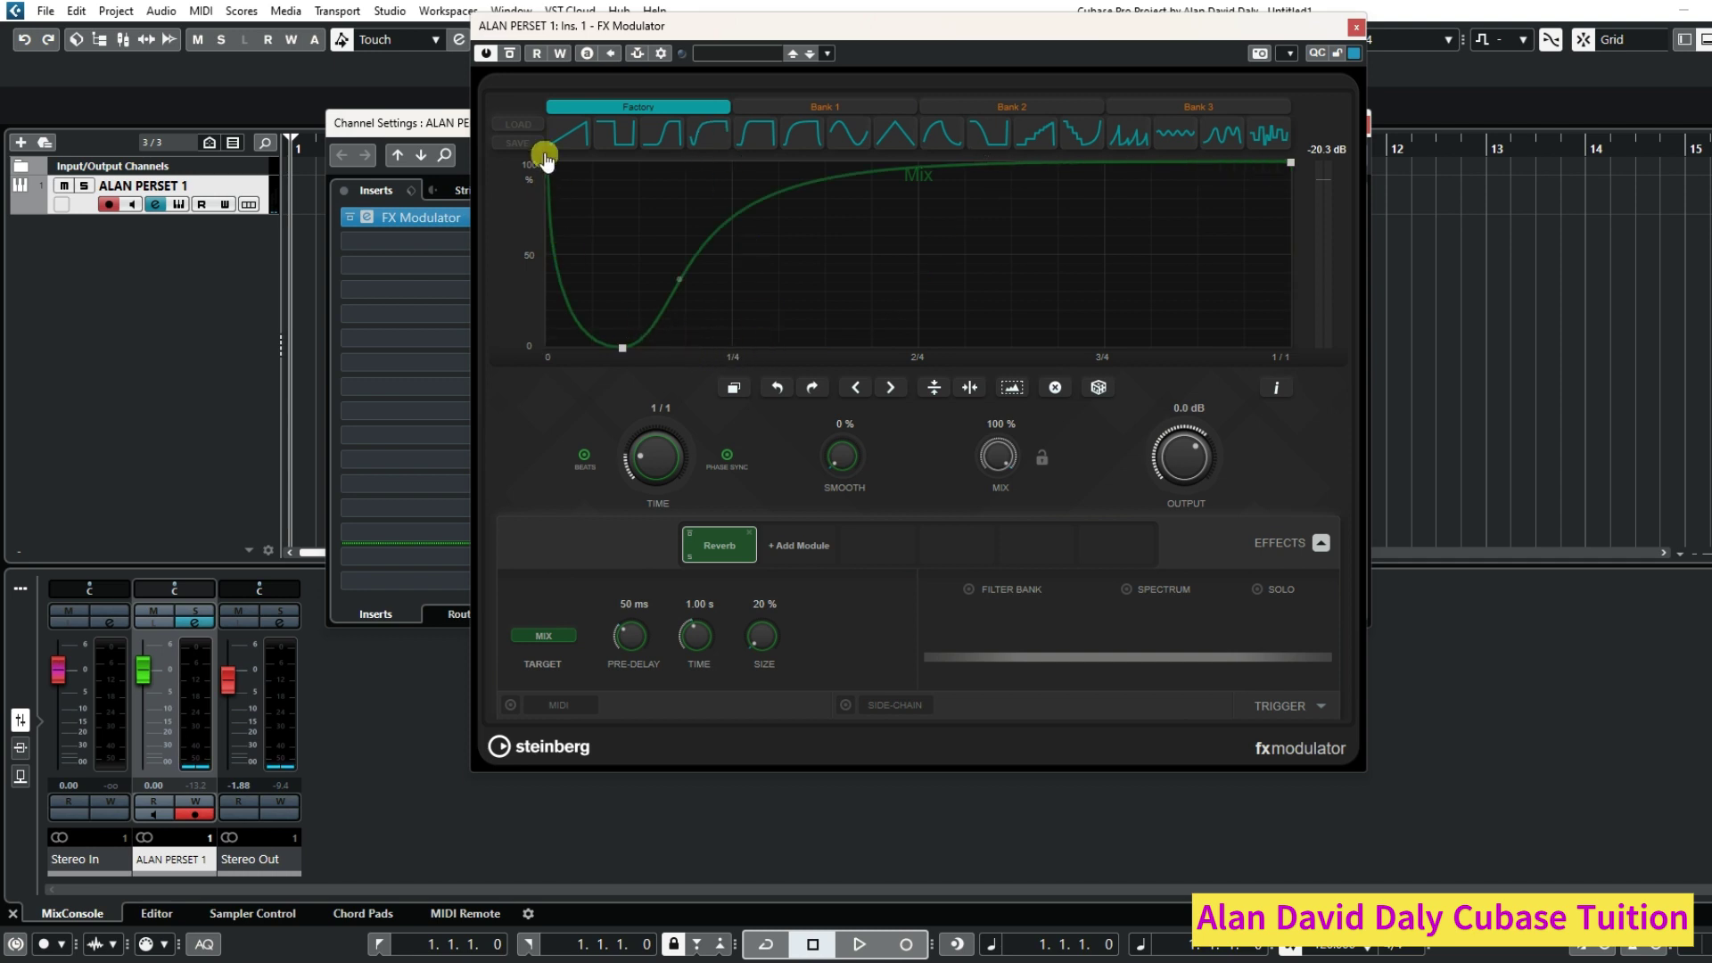
drag(550, 172, 565, 268)
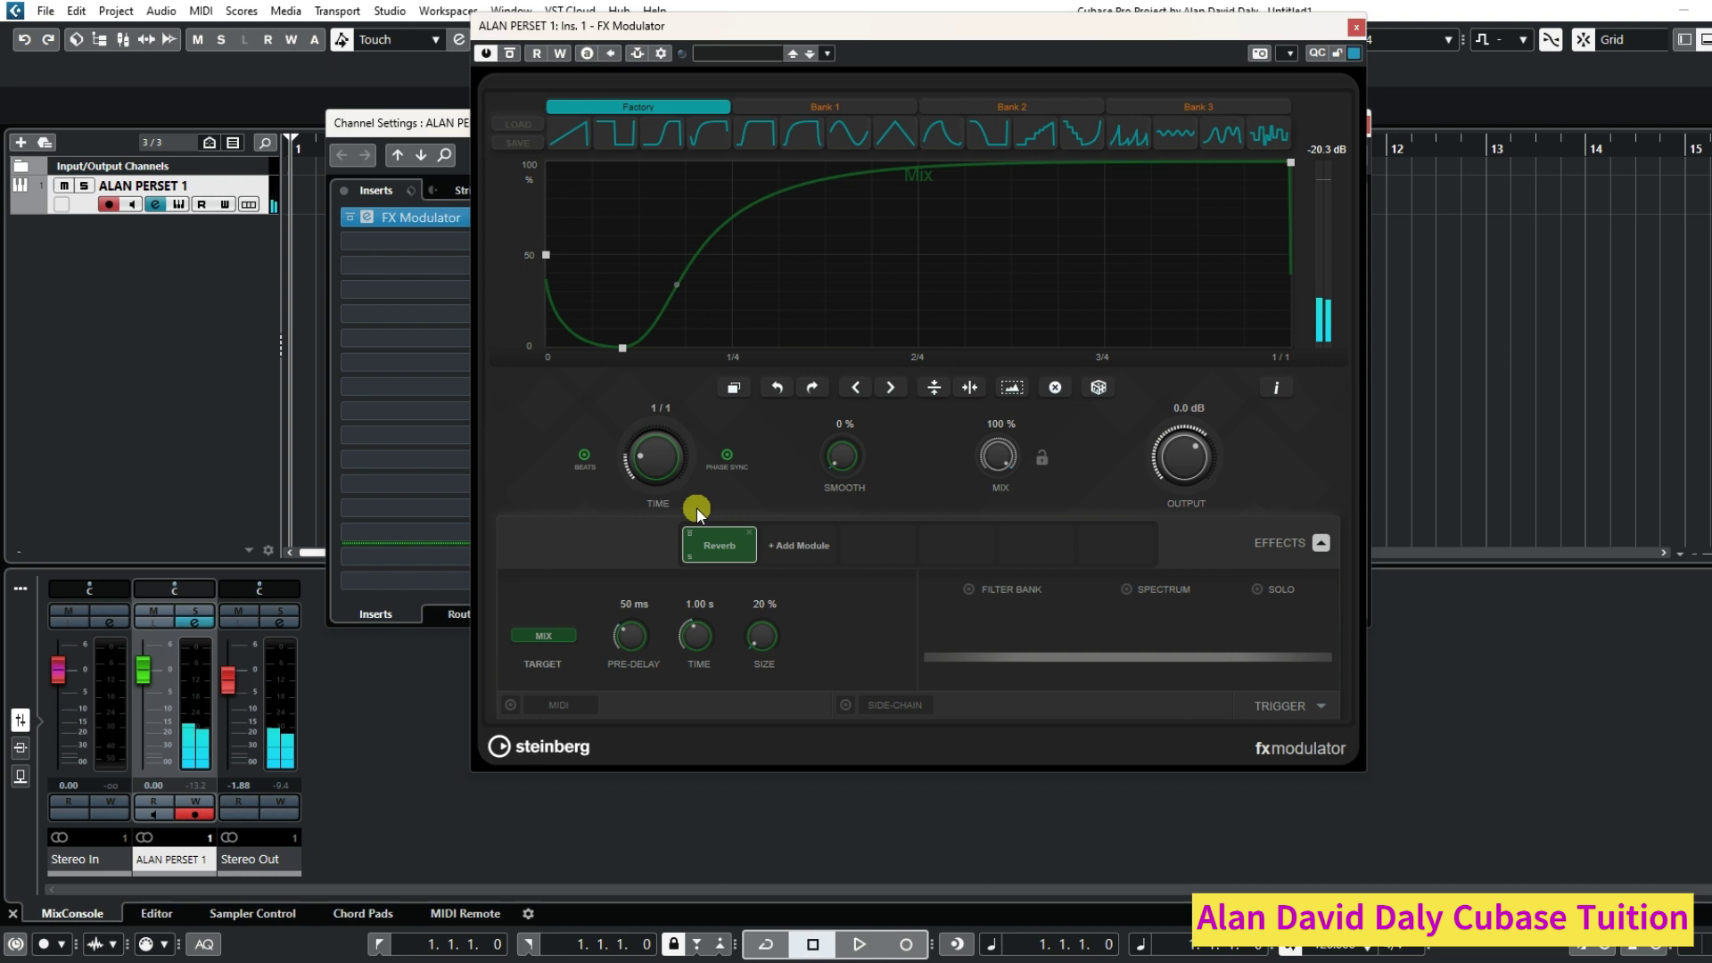
drag(644, 469, 643, 452)
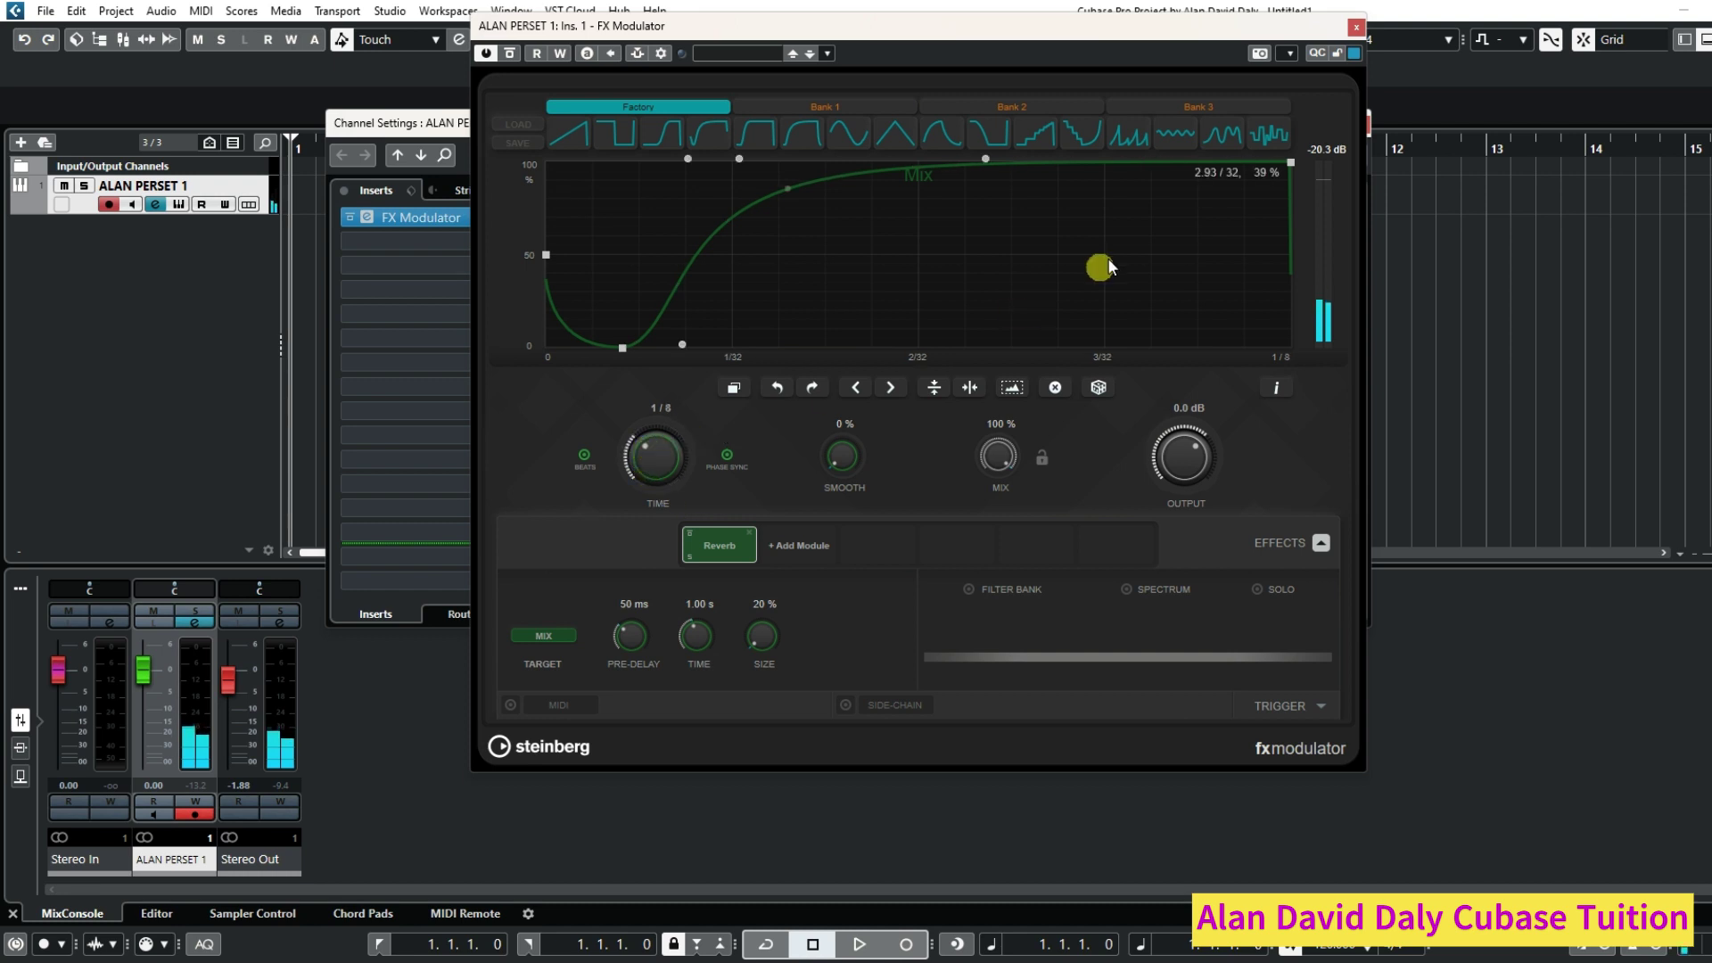
click(1356, 27)
Load Steinberg > Modulation > AutoPan into the second insert and raise its rate to 3.28 Hz.
click(493, 242)
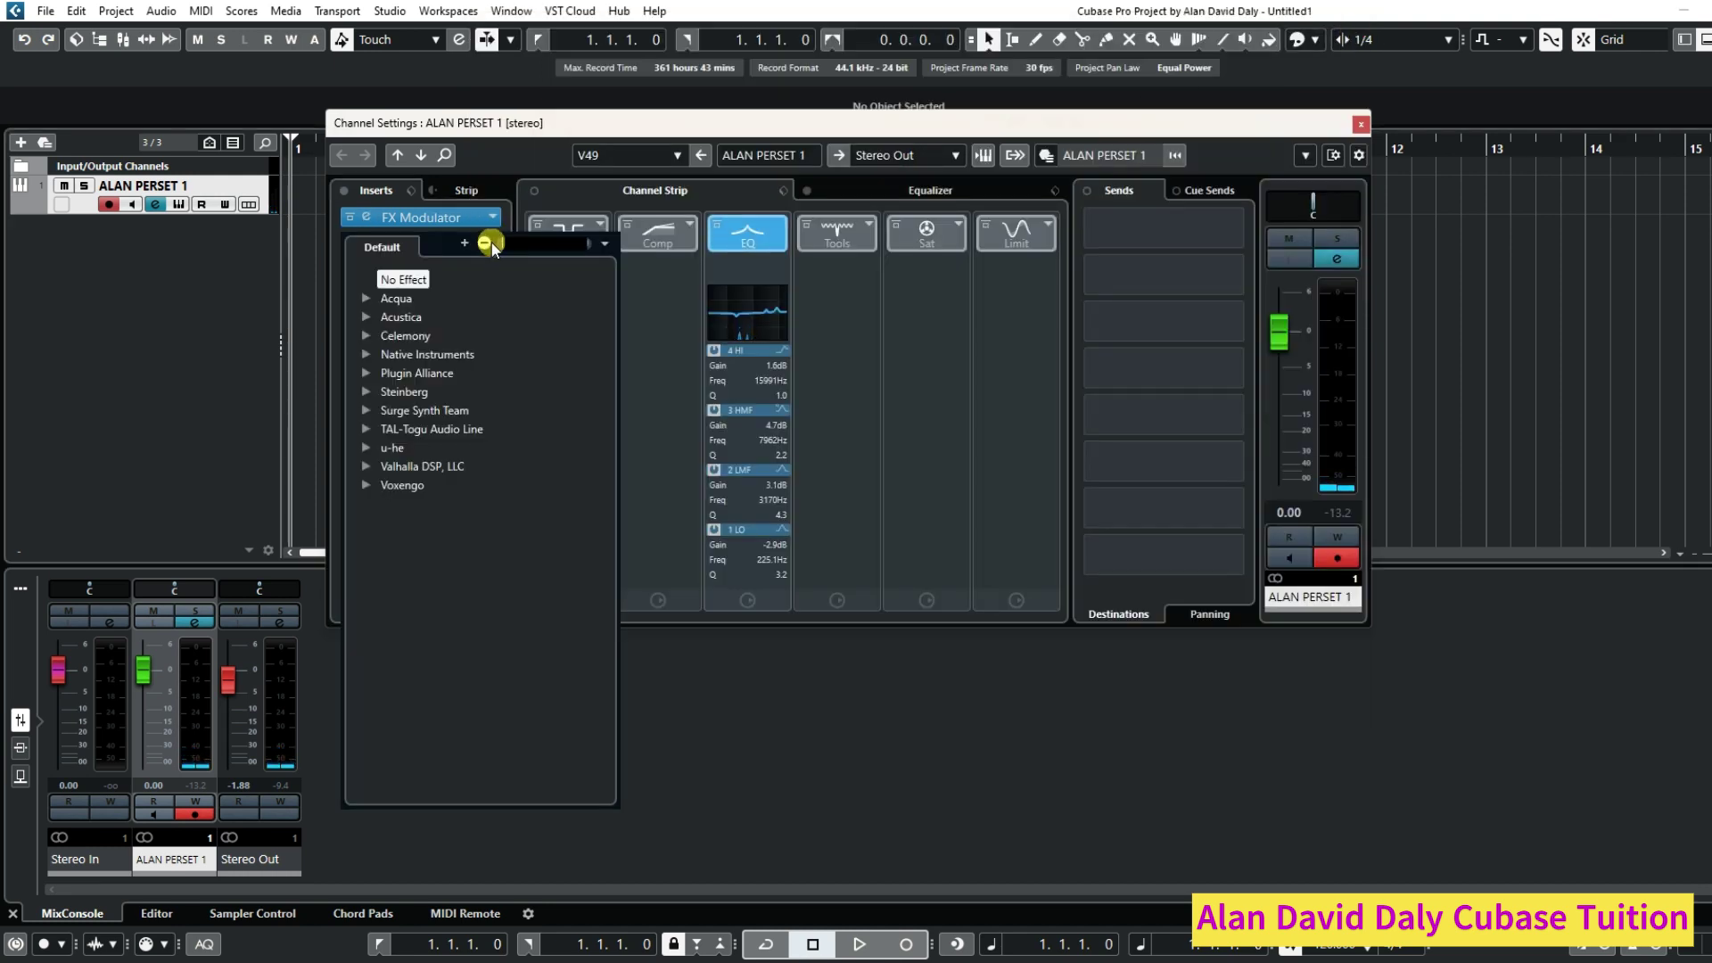
click(366, 394)
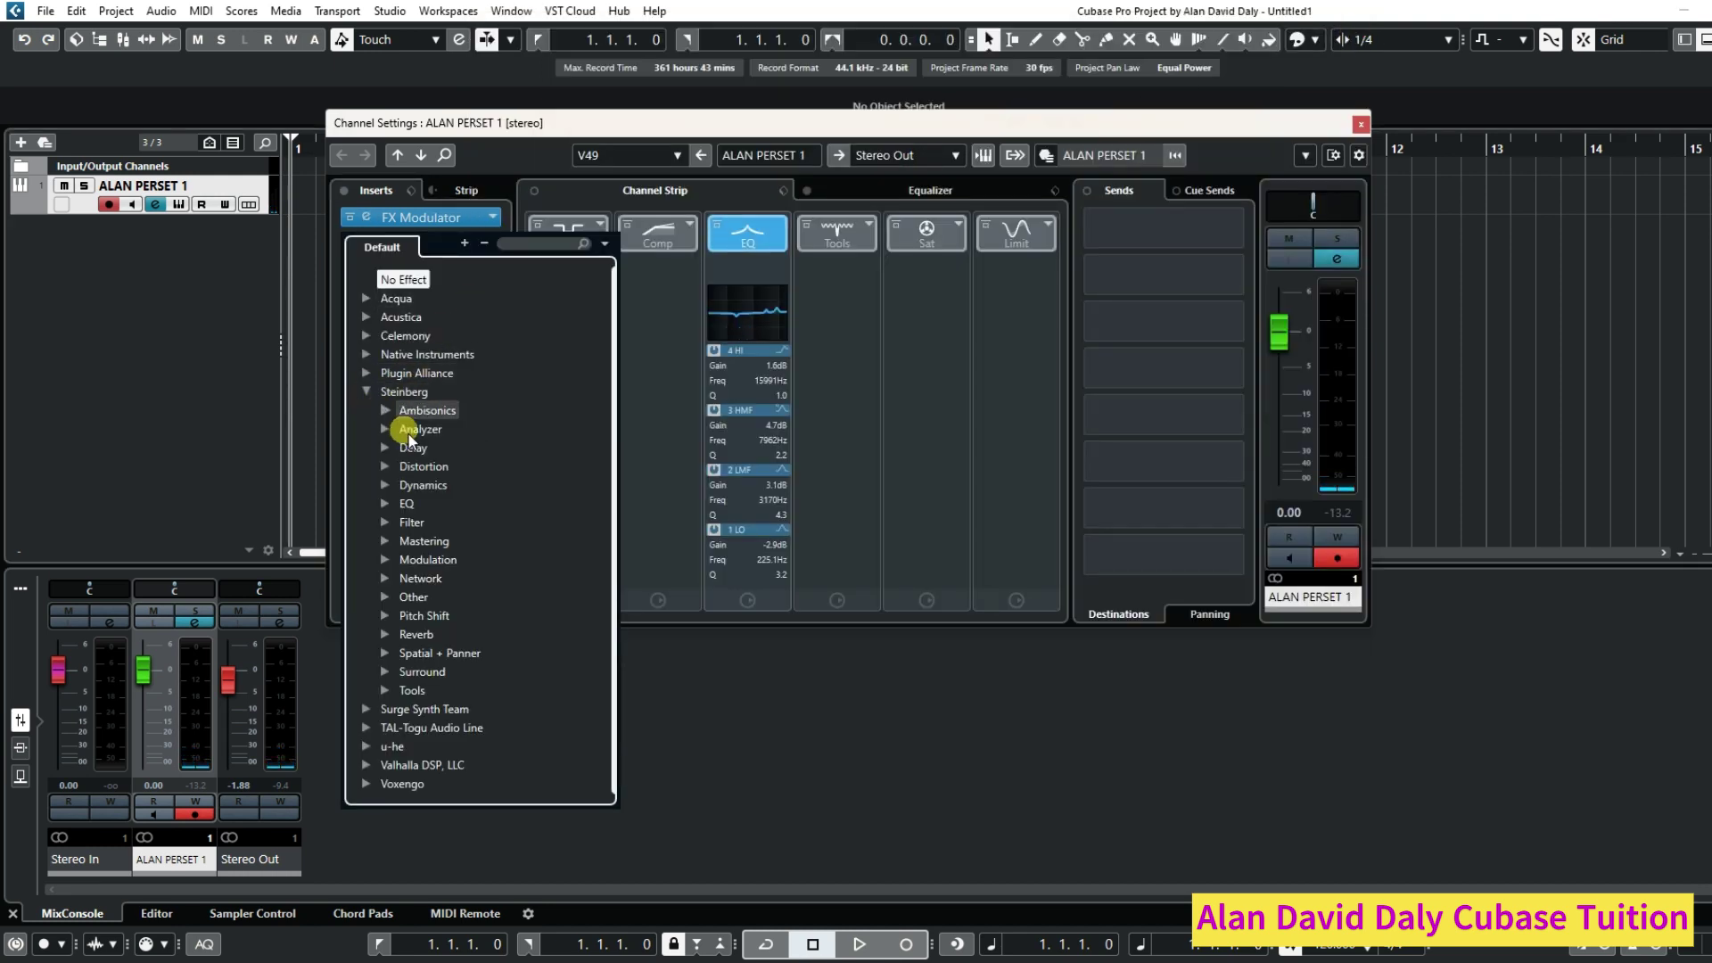
click(387, 559)
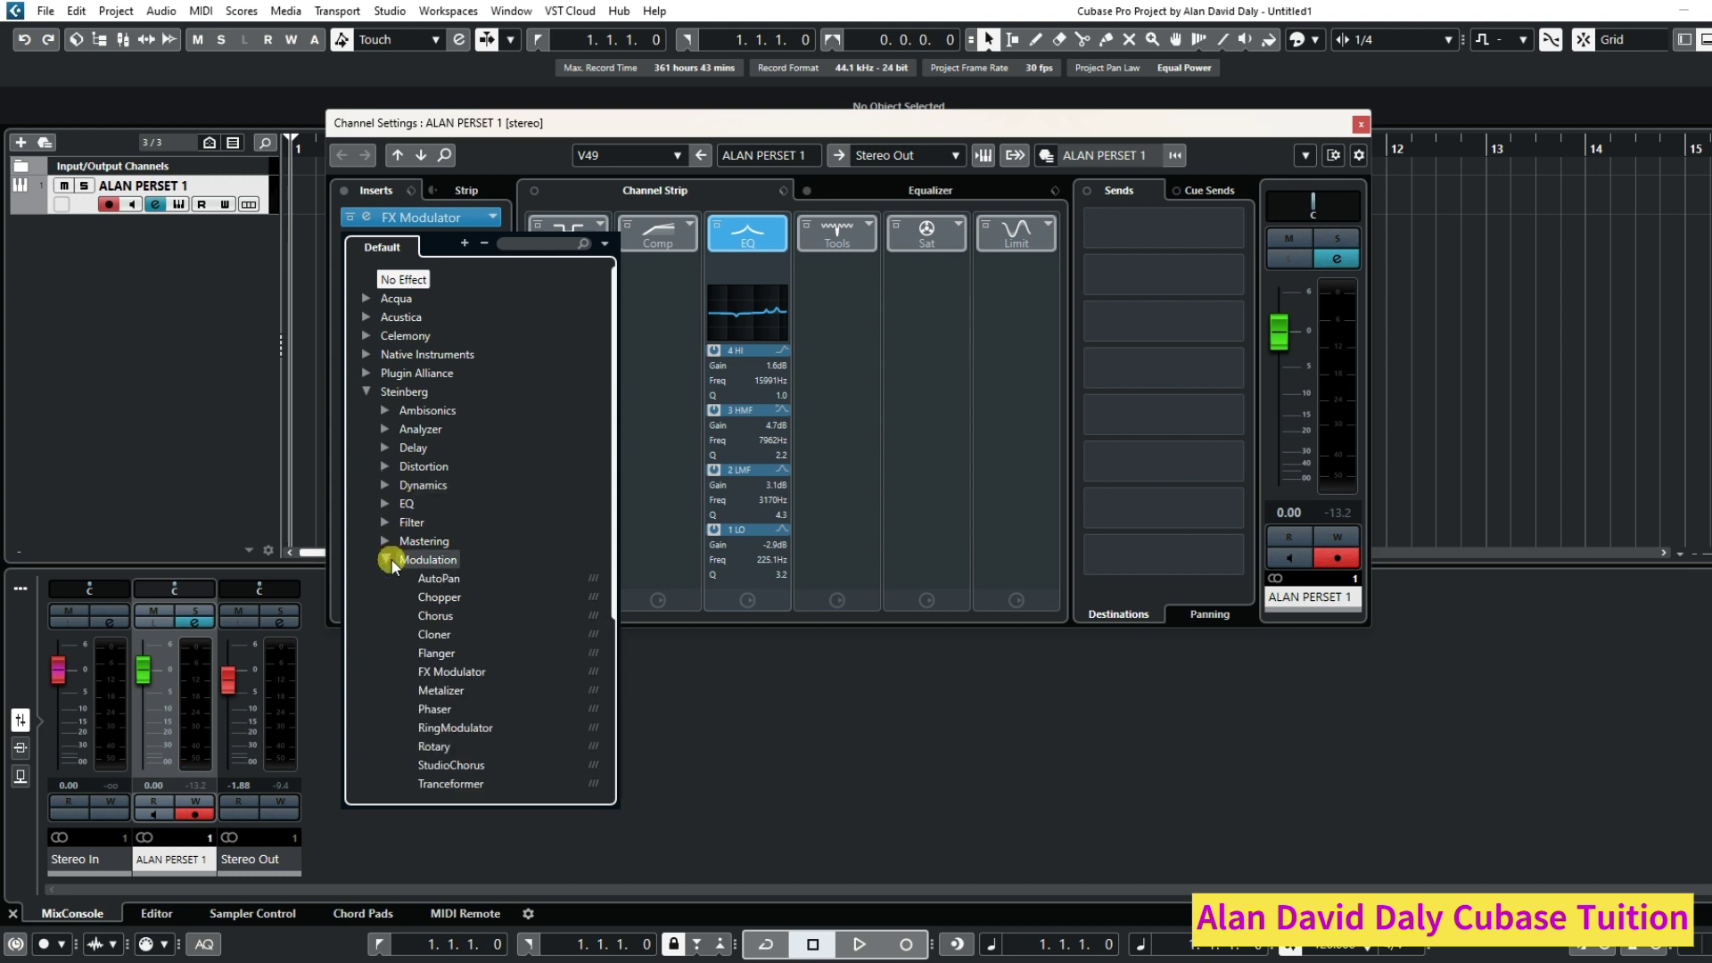
click(433, 562)
drag(1131, 608, 1102, 589)
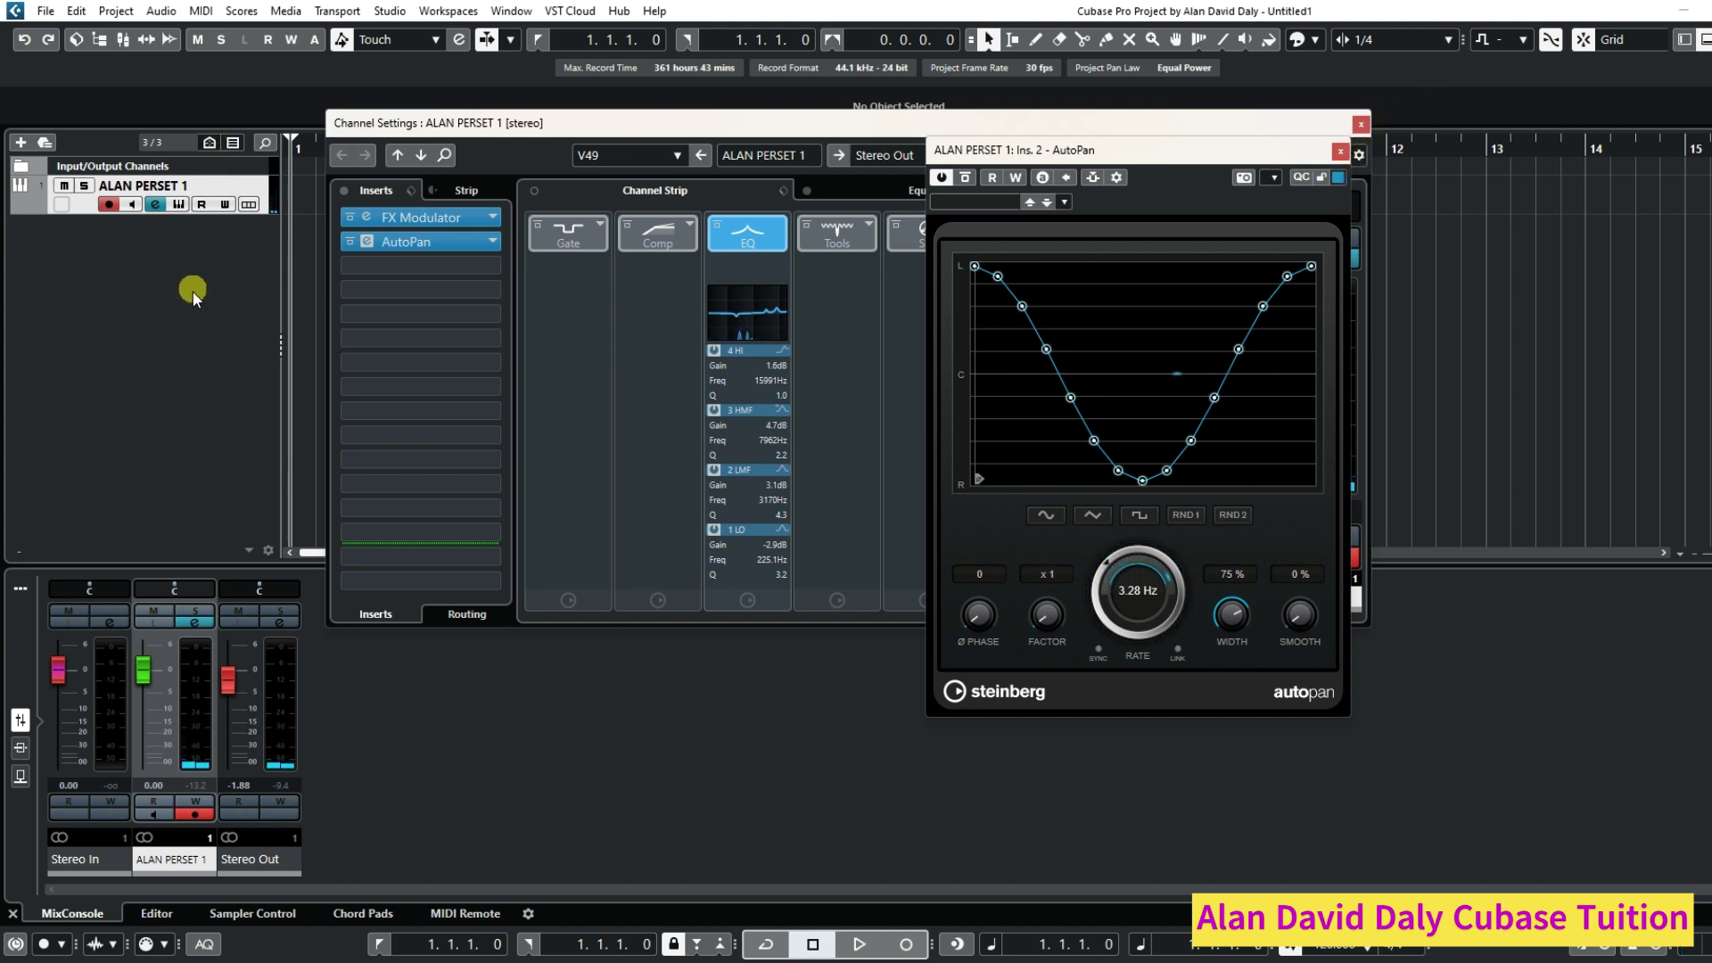
Set the channel strip's Sat module to Tape Saturation with 6.0 dB drive, then move Channel Settings aside.
click(913, 193)
click(913, 193)
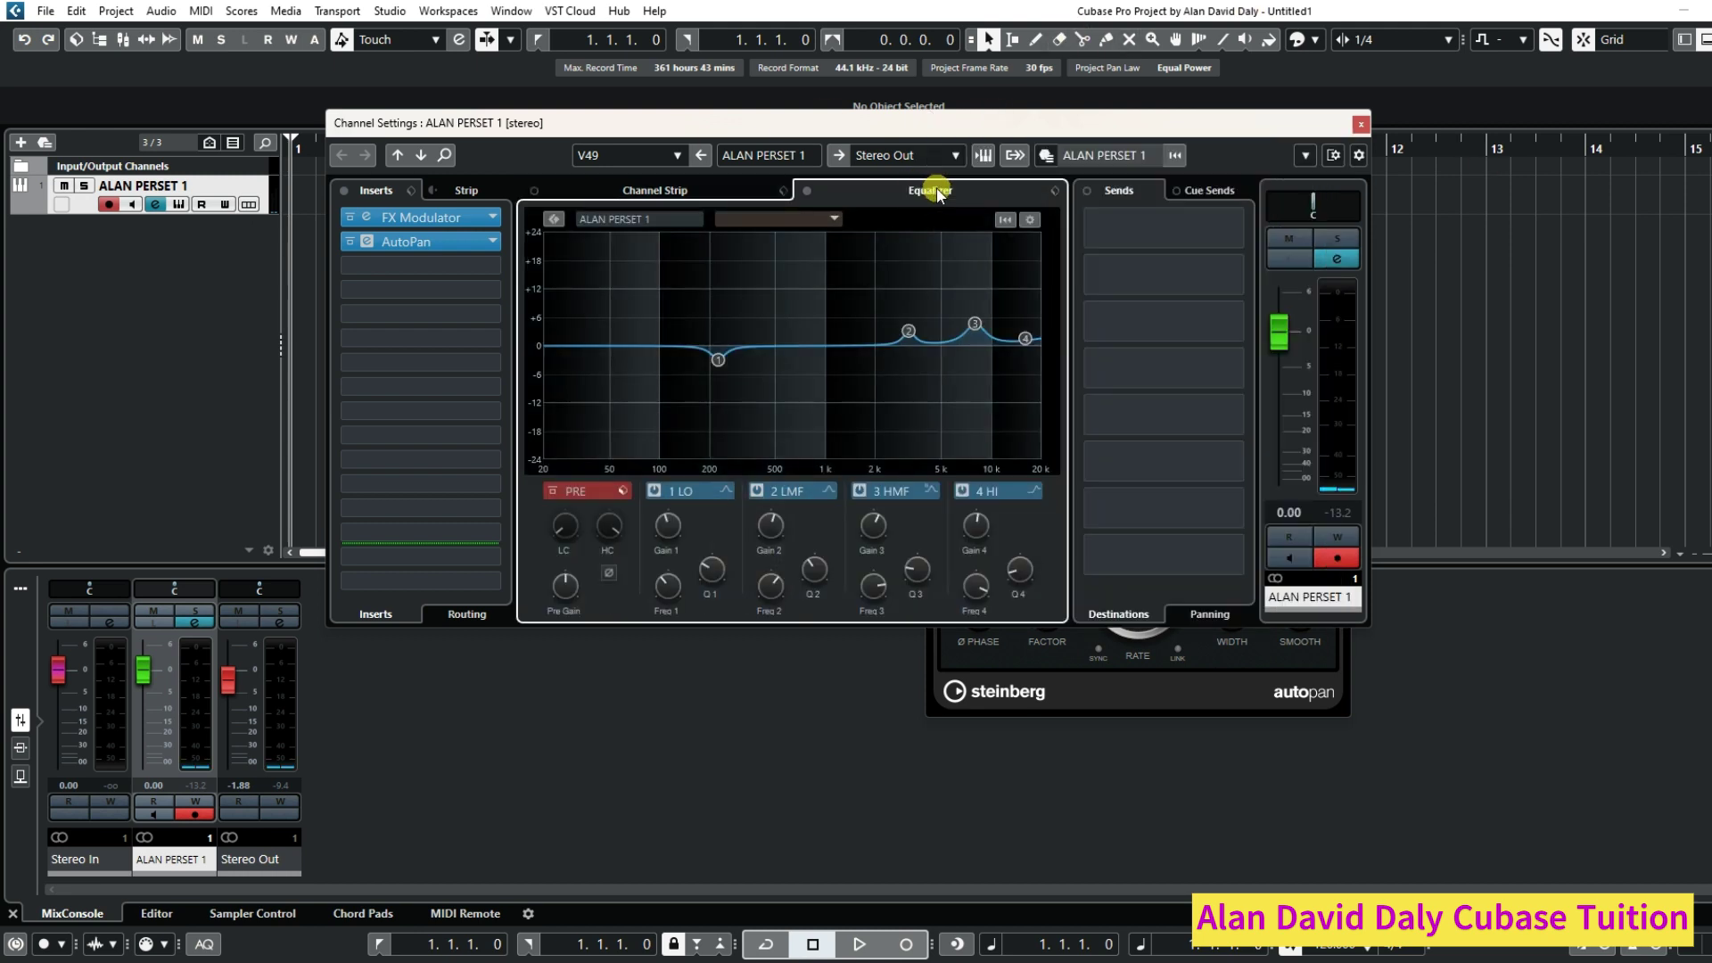
click(654, 192)
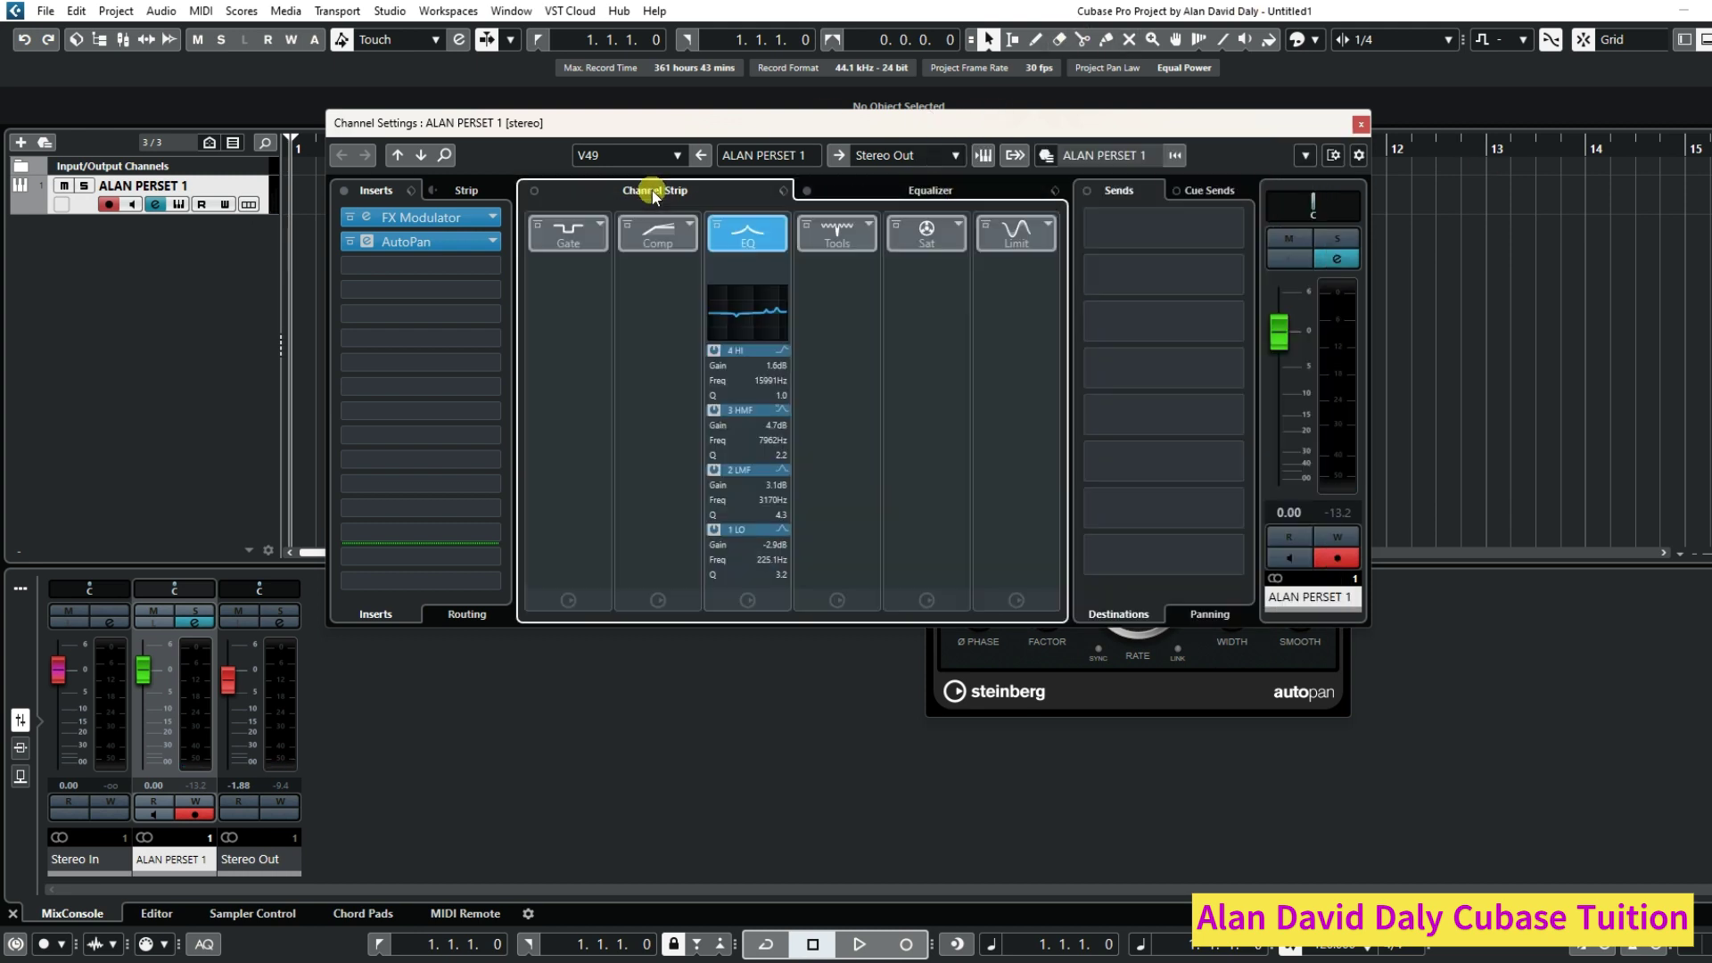
click(960, 232)
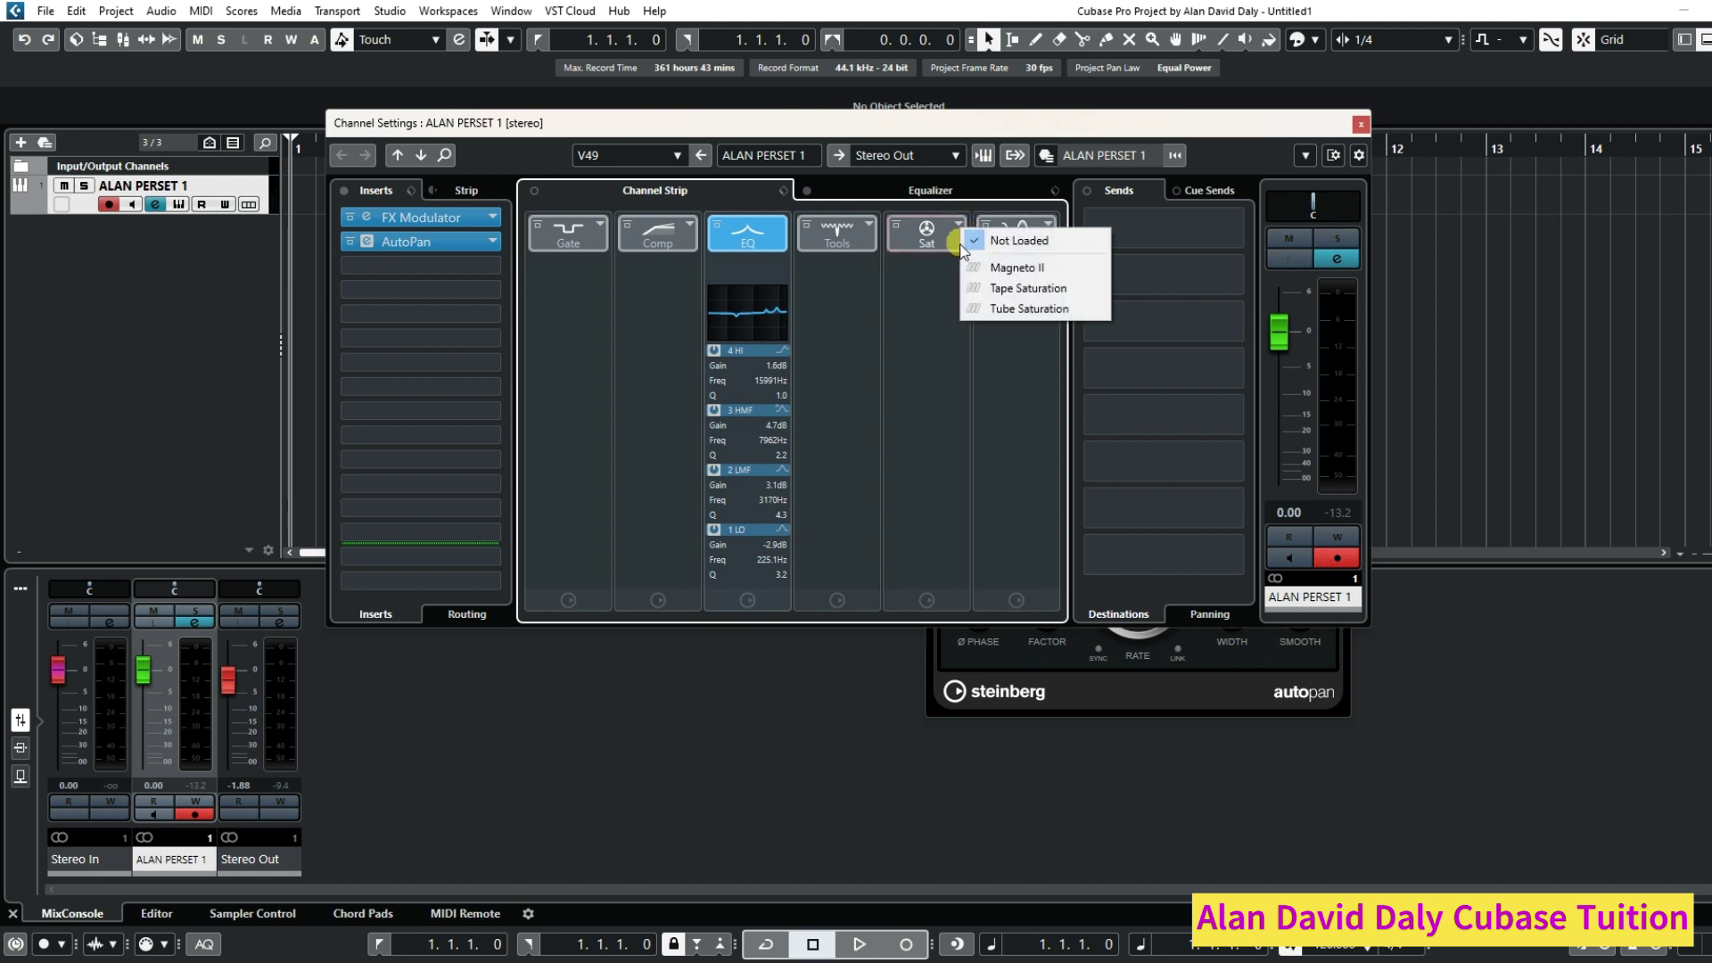
click(1002, 286)
mouse_move(922, 359)
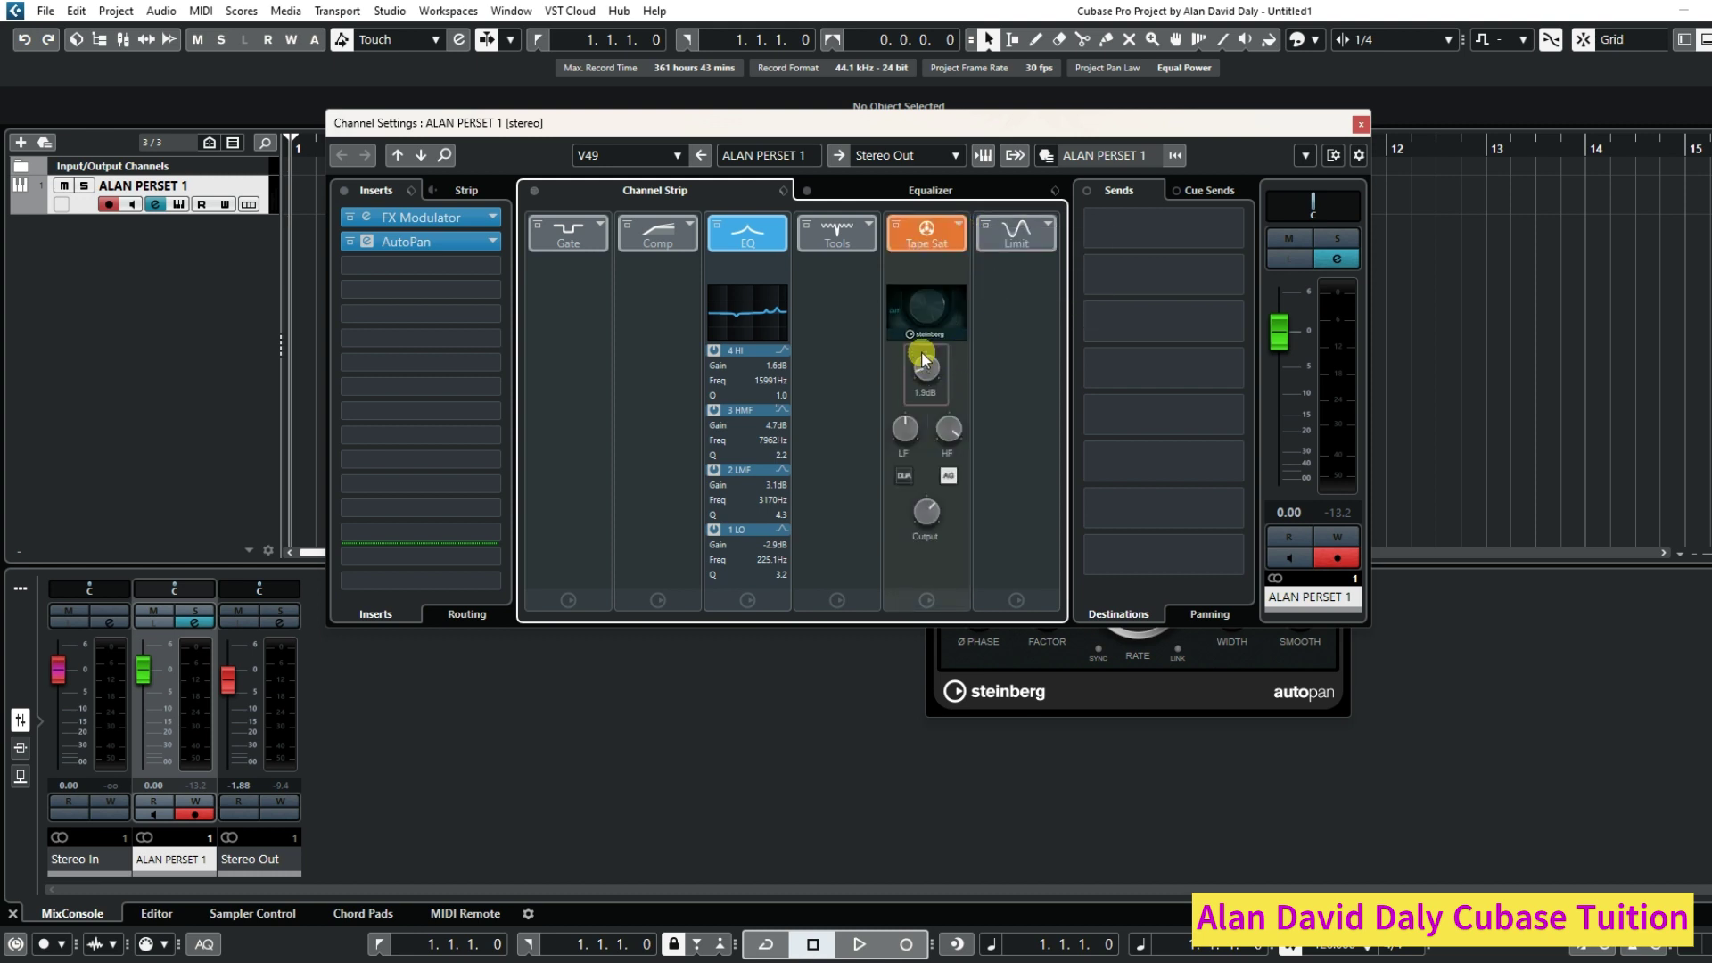
drag(922, 347, 929, 328)
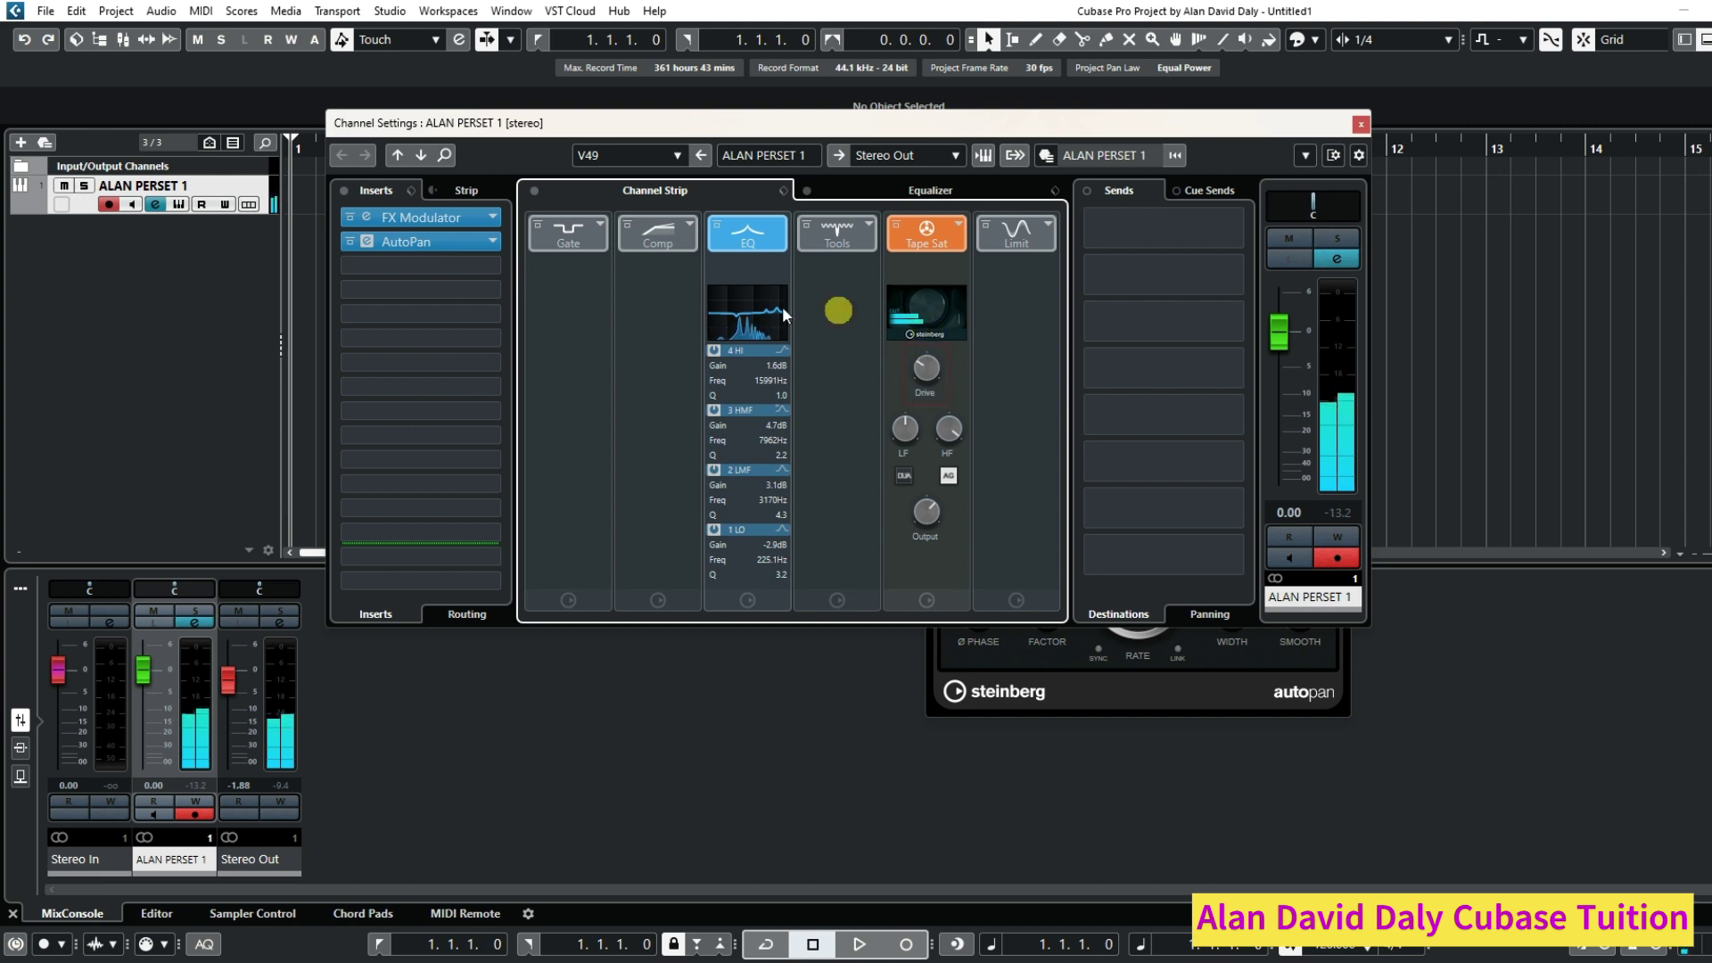
drag(1096, 123, 1332, 96)
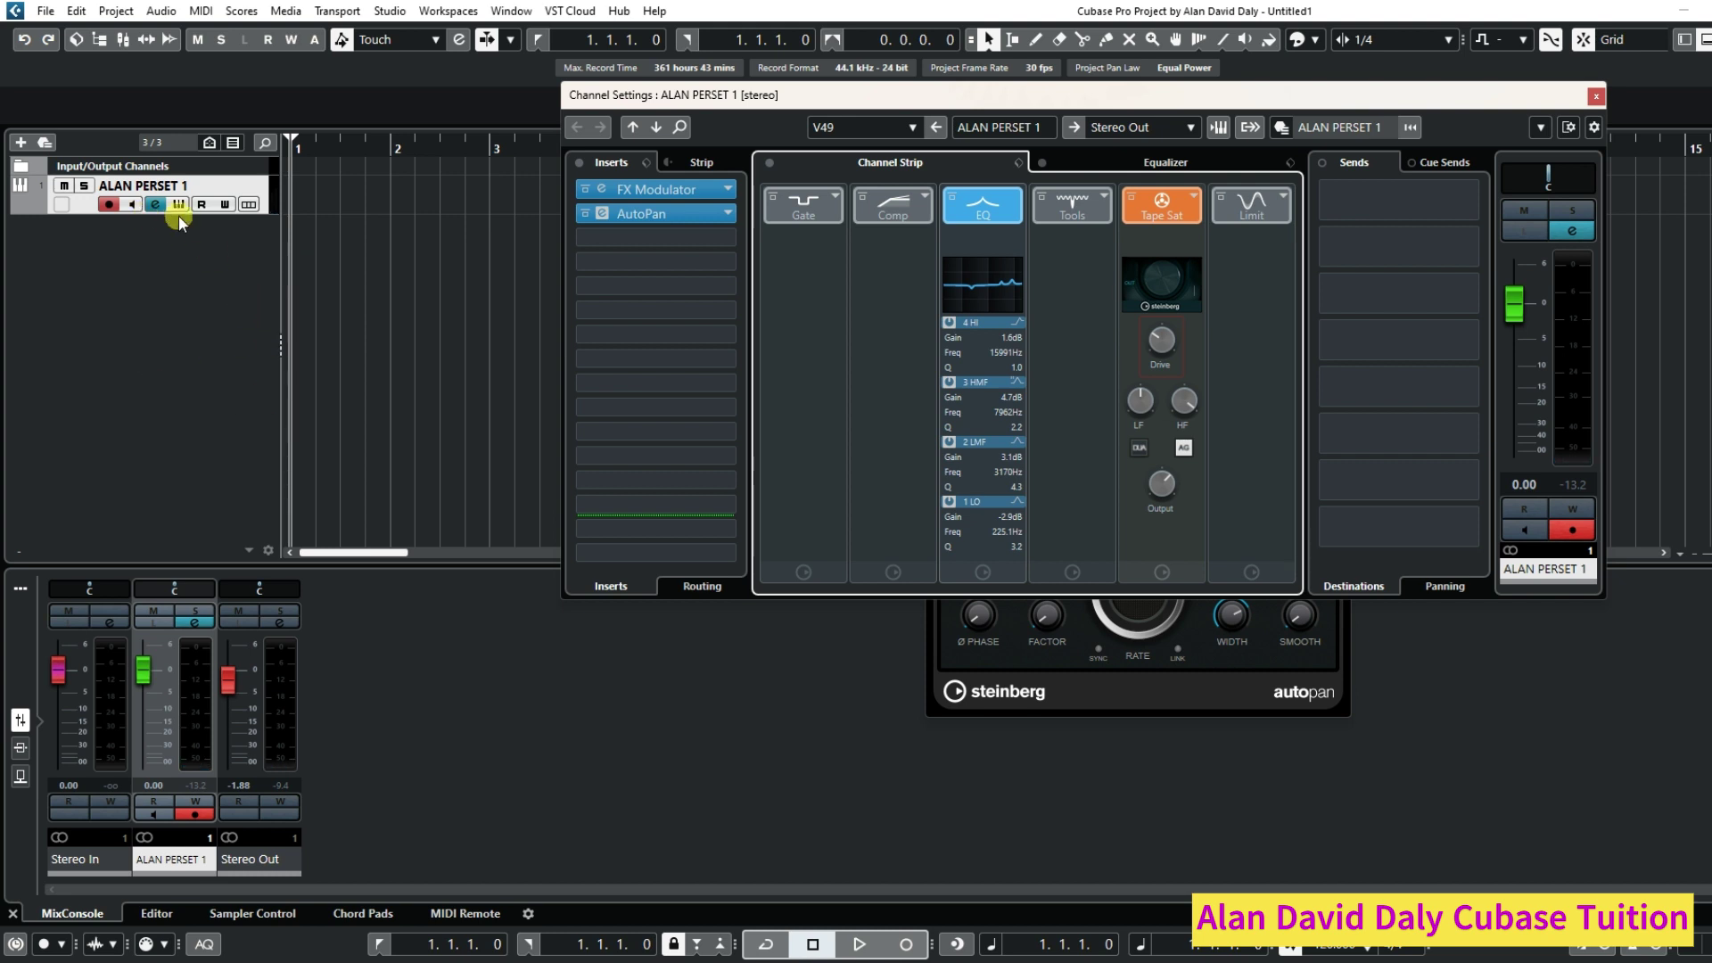
Save the track as a track preset named 'alan track paino and strings'.
right_click(91, 212)
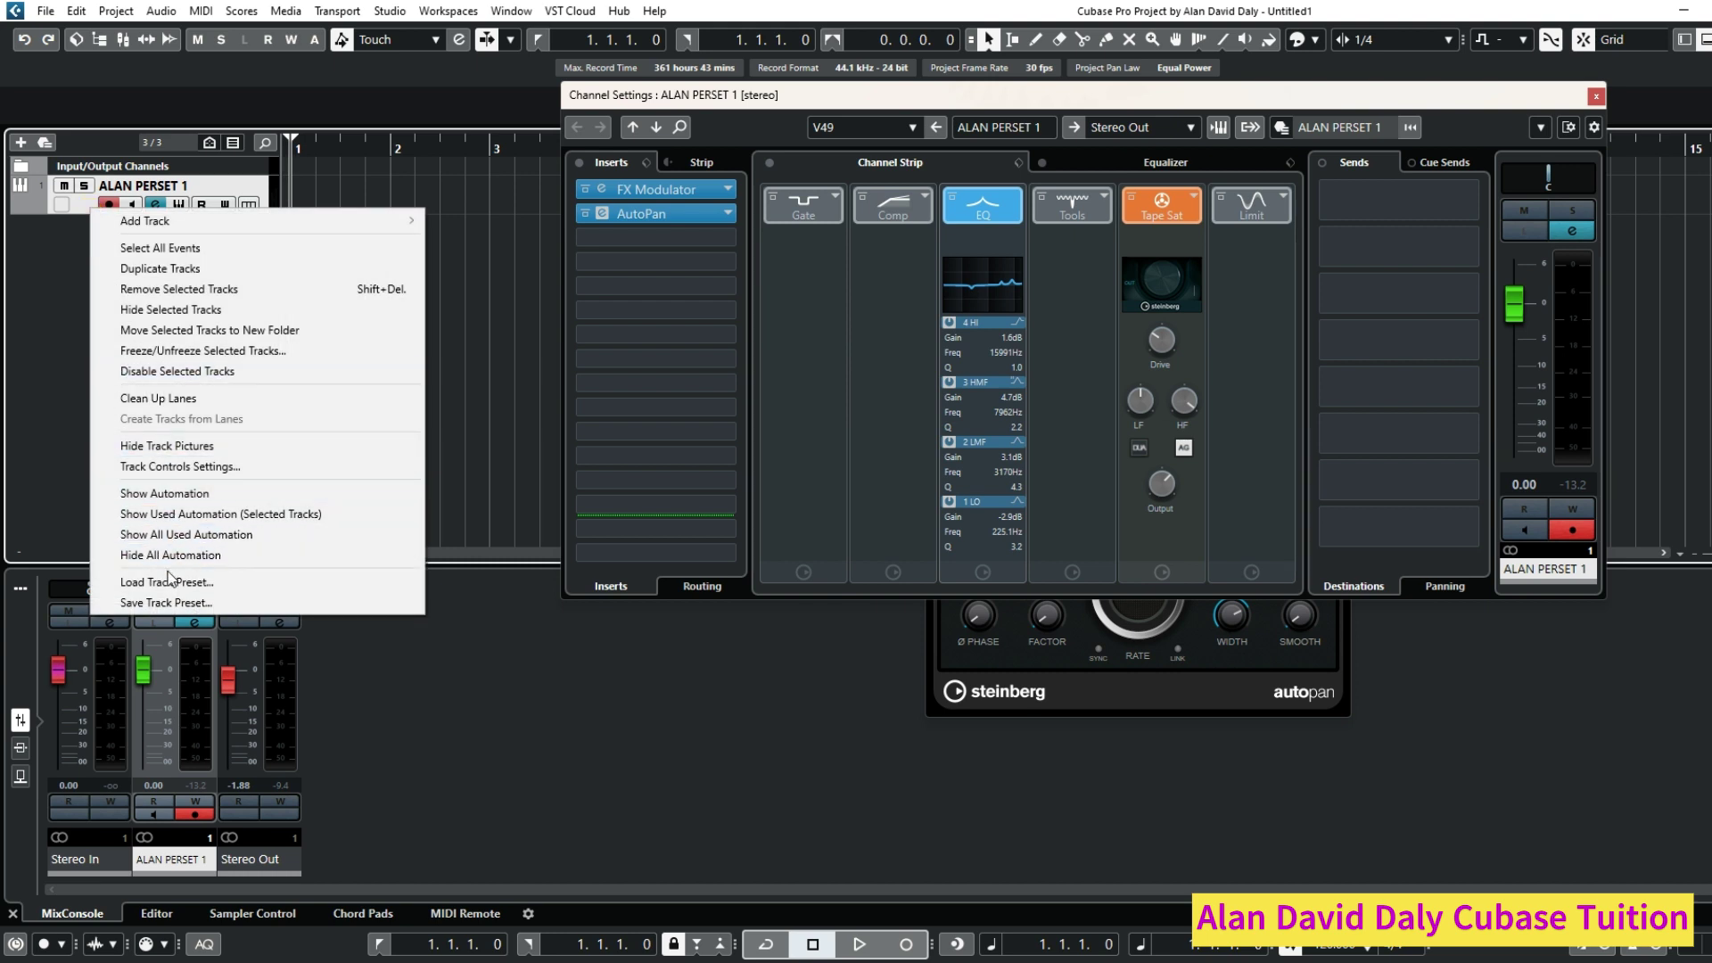
click(169, 603)
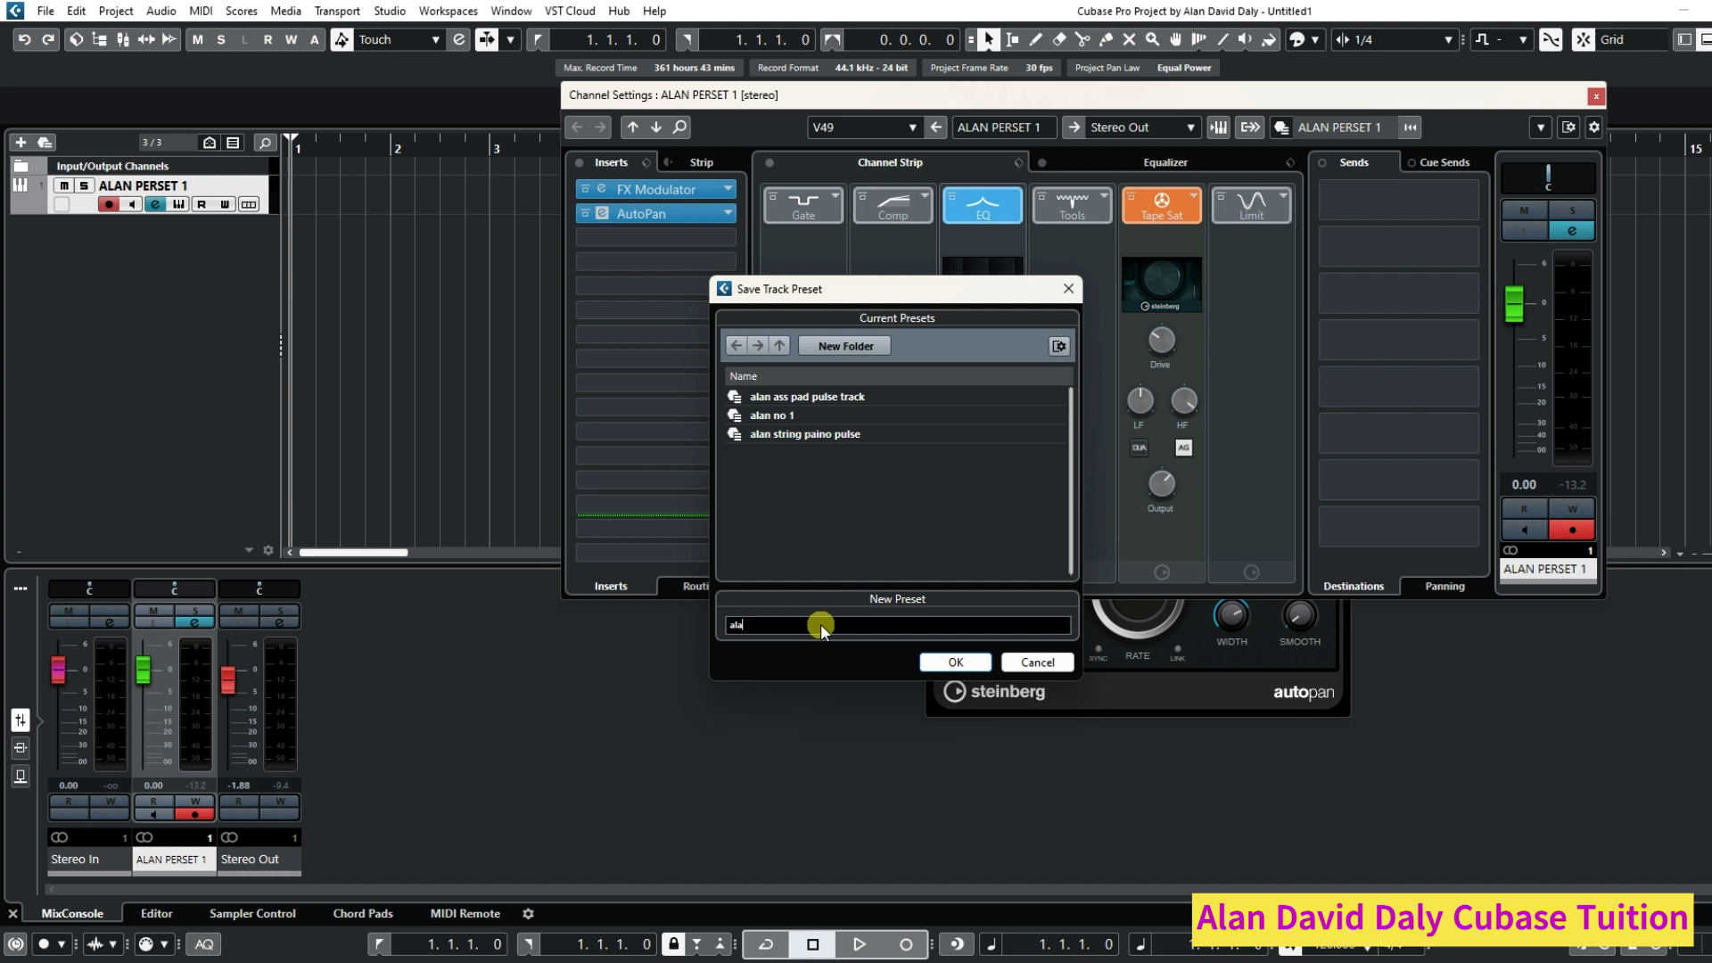
text(alan track paino and strings)
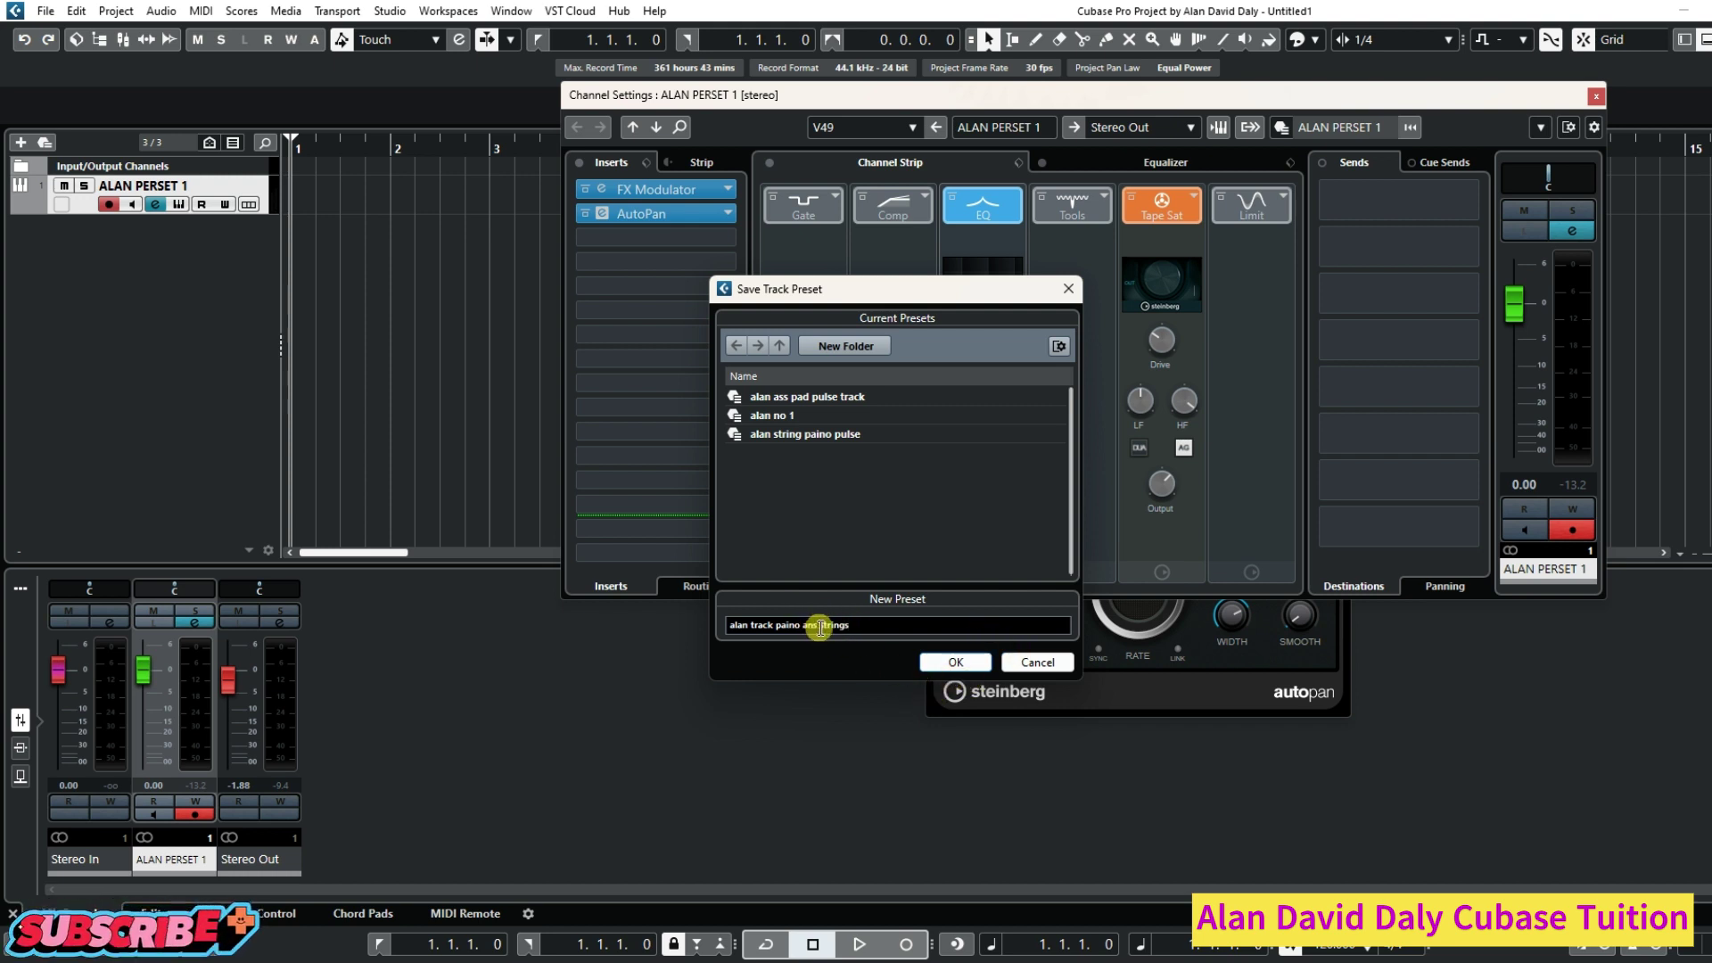
click(821, 625)
key(BackSpace)
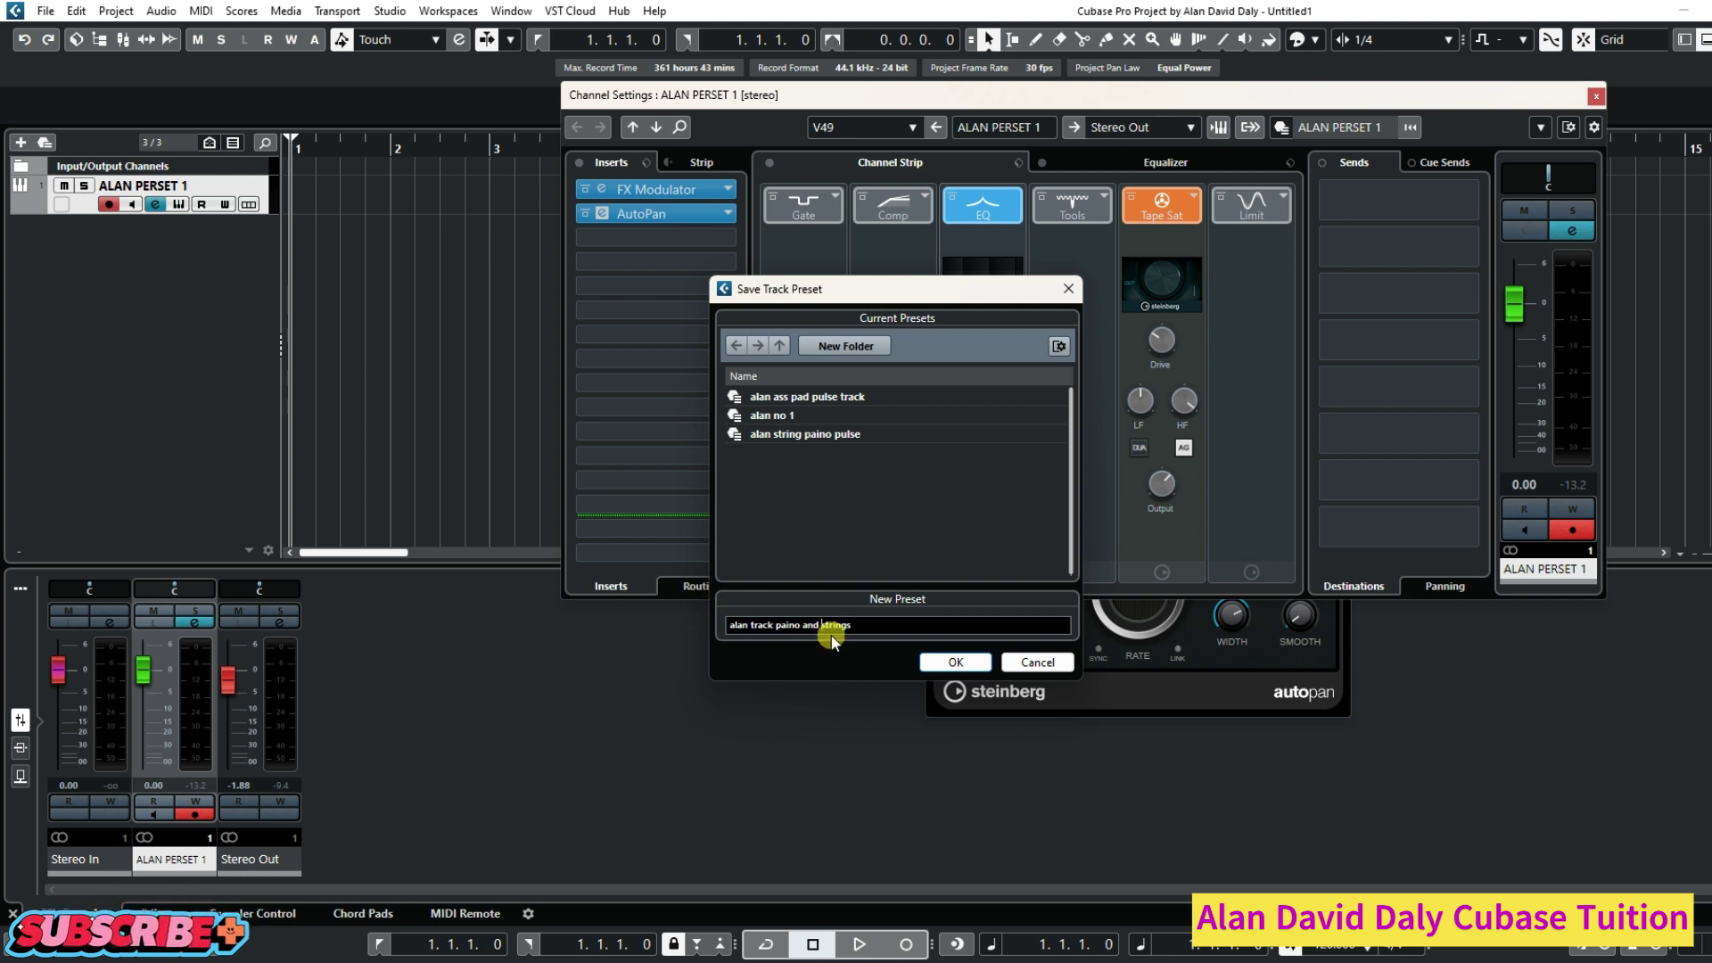
click(956, 662)
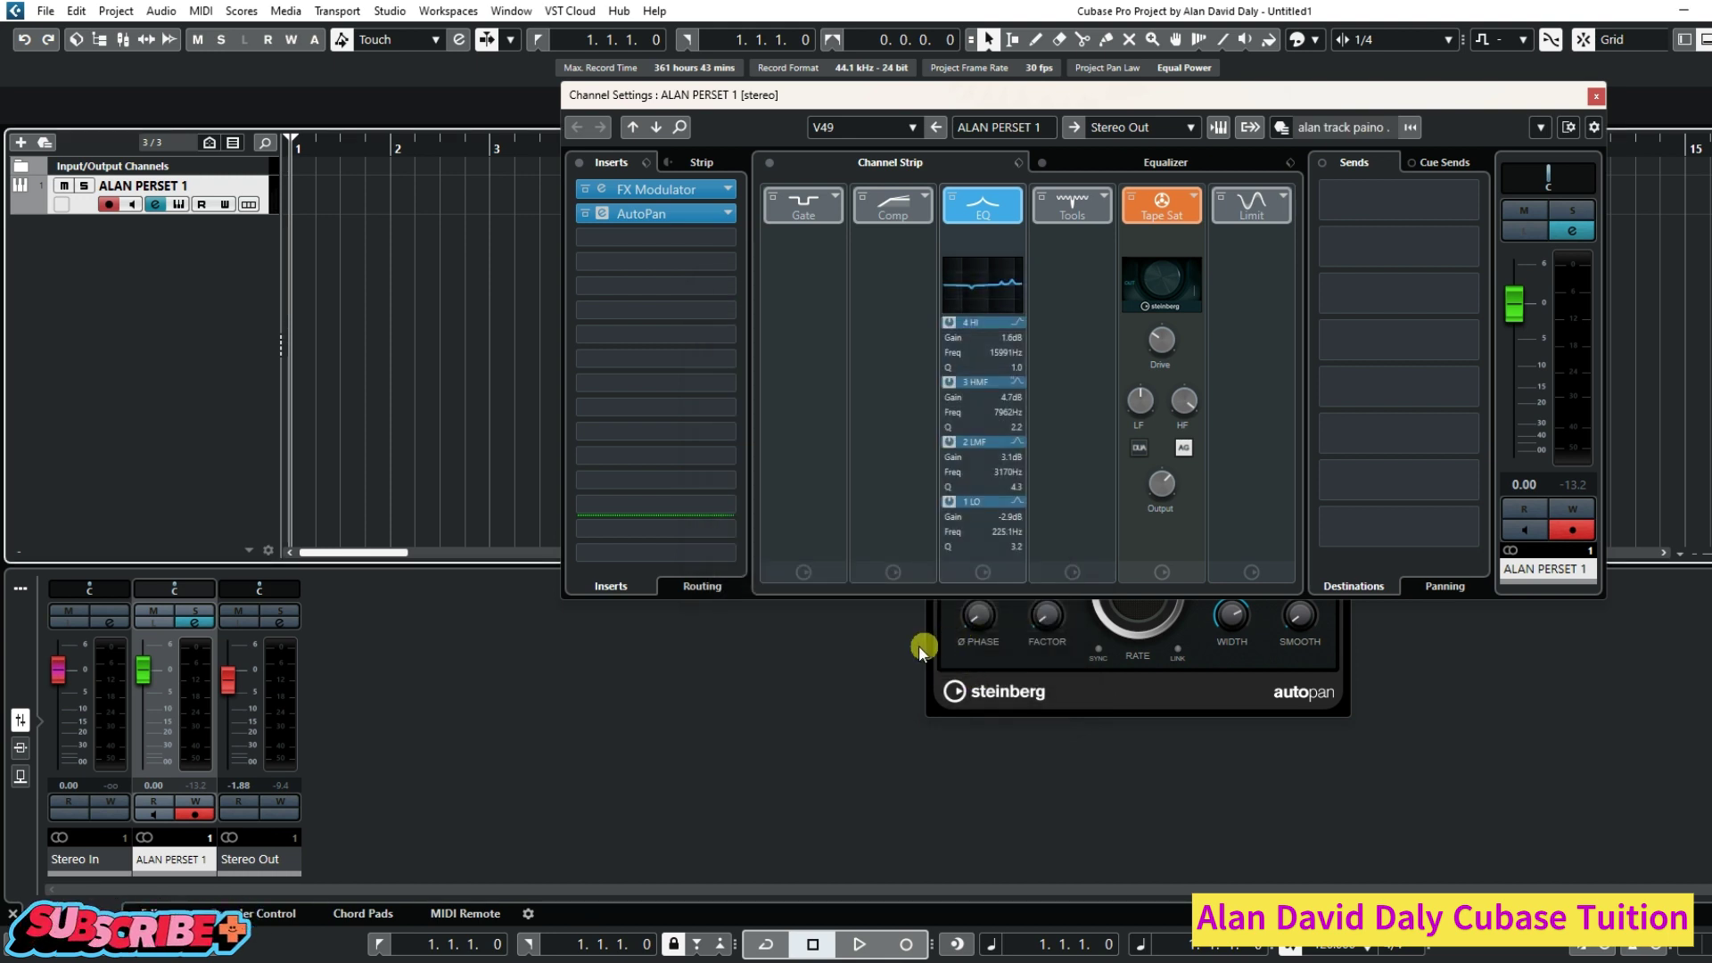
Close Channel Settings and the AutoPan editor, then remove the instrument track.
click(1596, 94)
click(1337, 153)
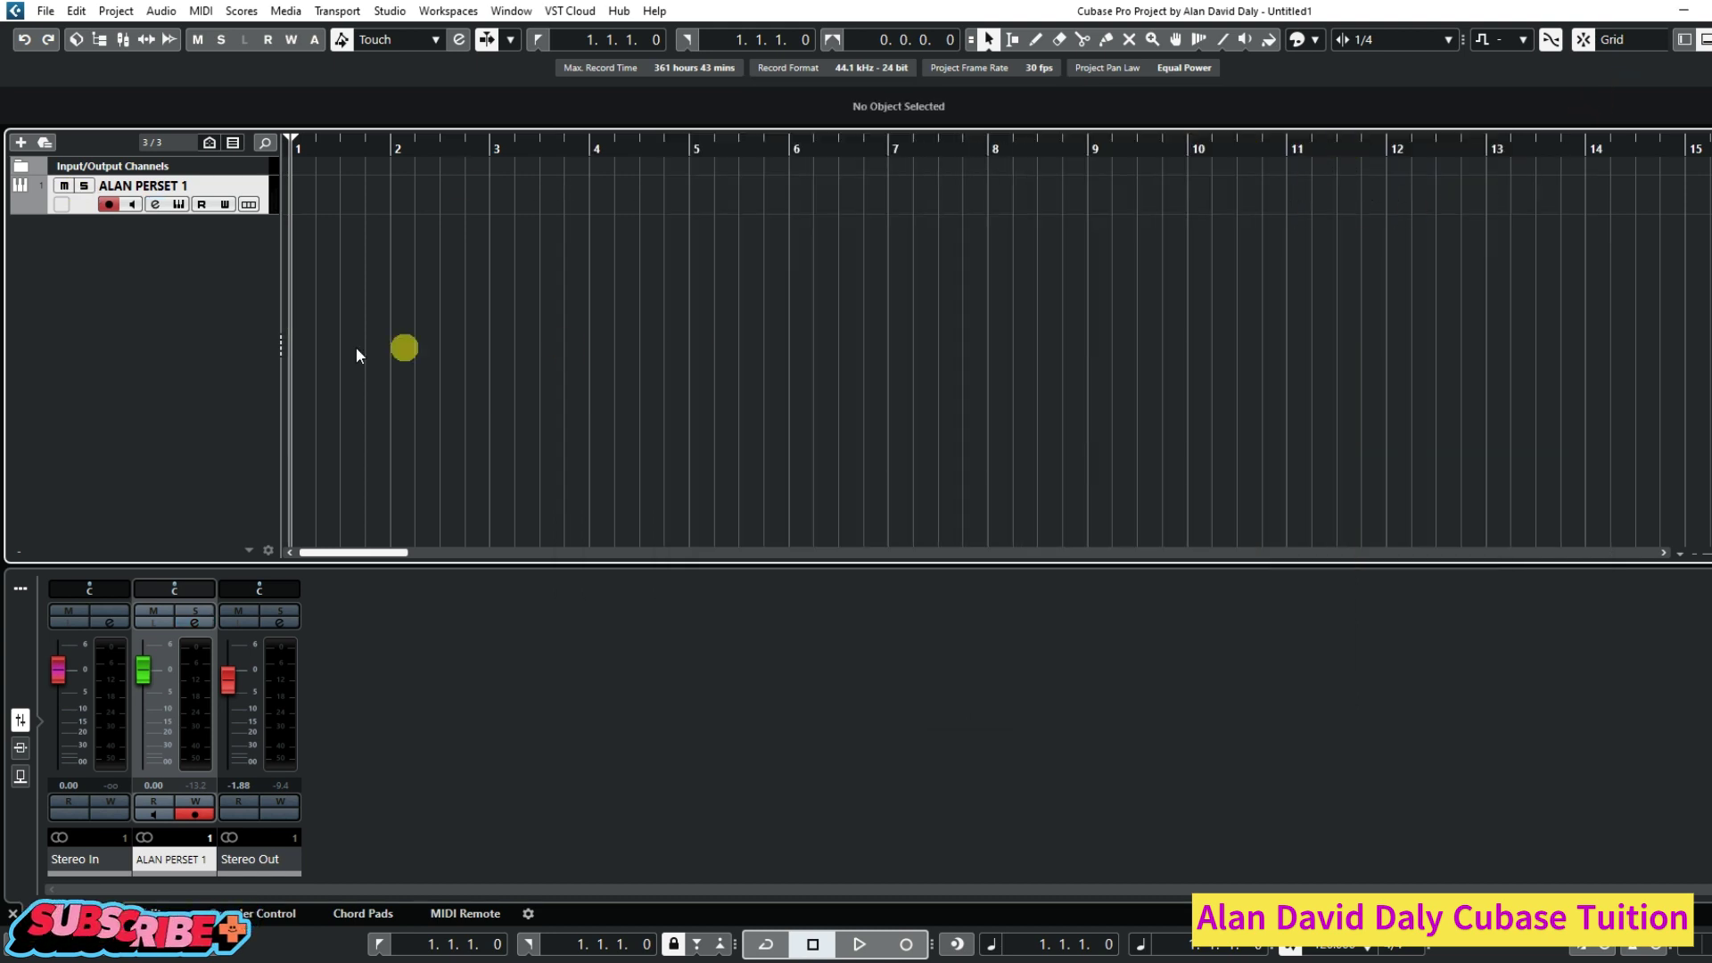
right_click(93, 207)
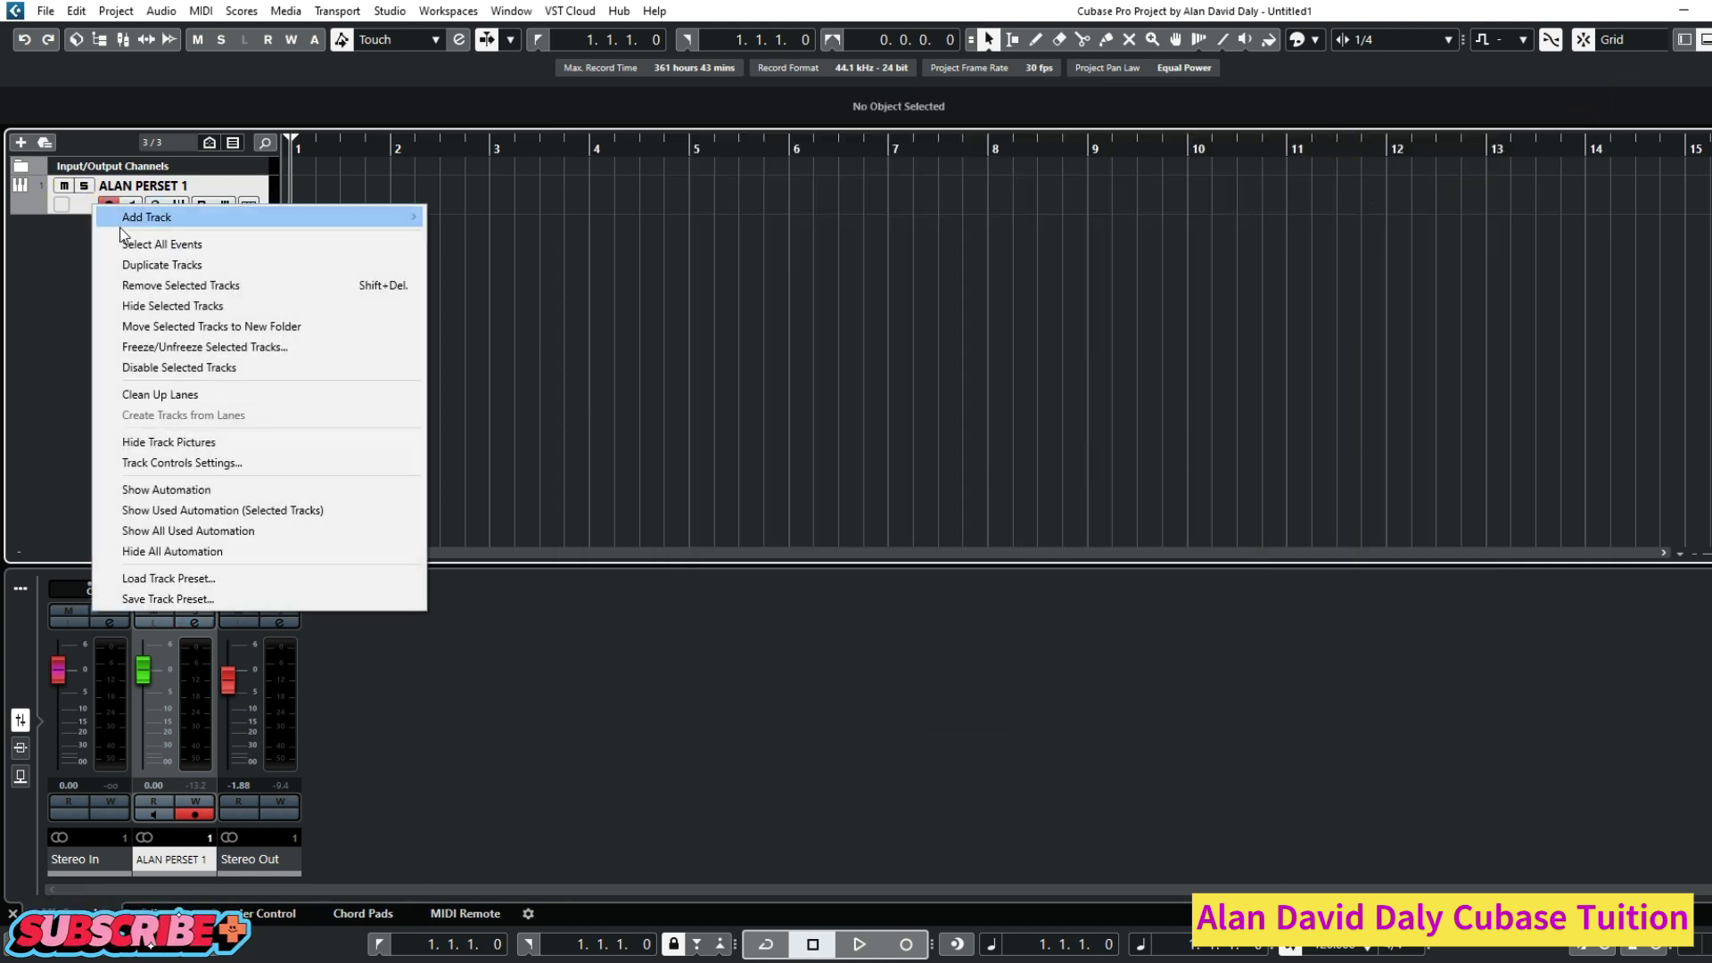
click(176, 287)
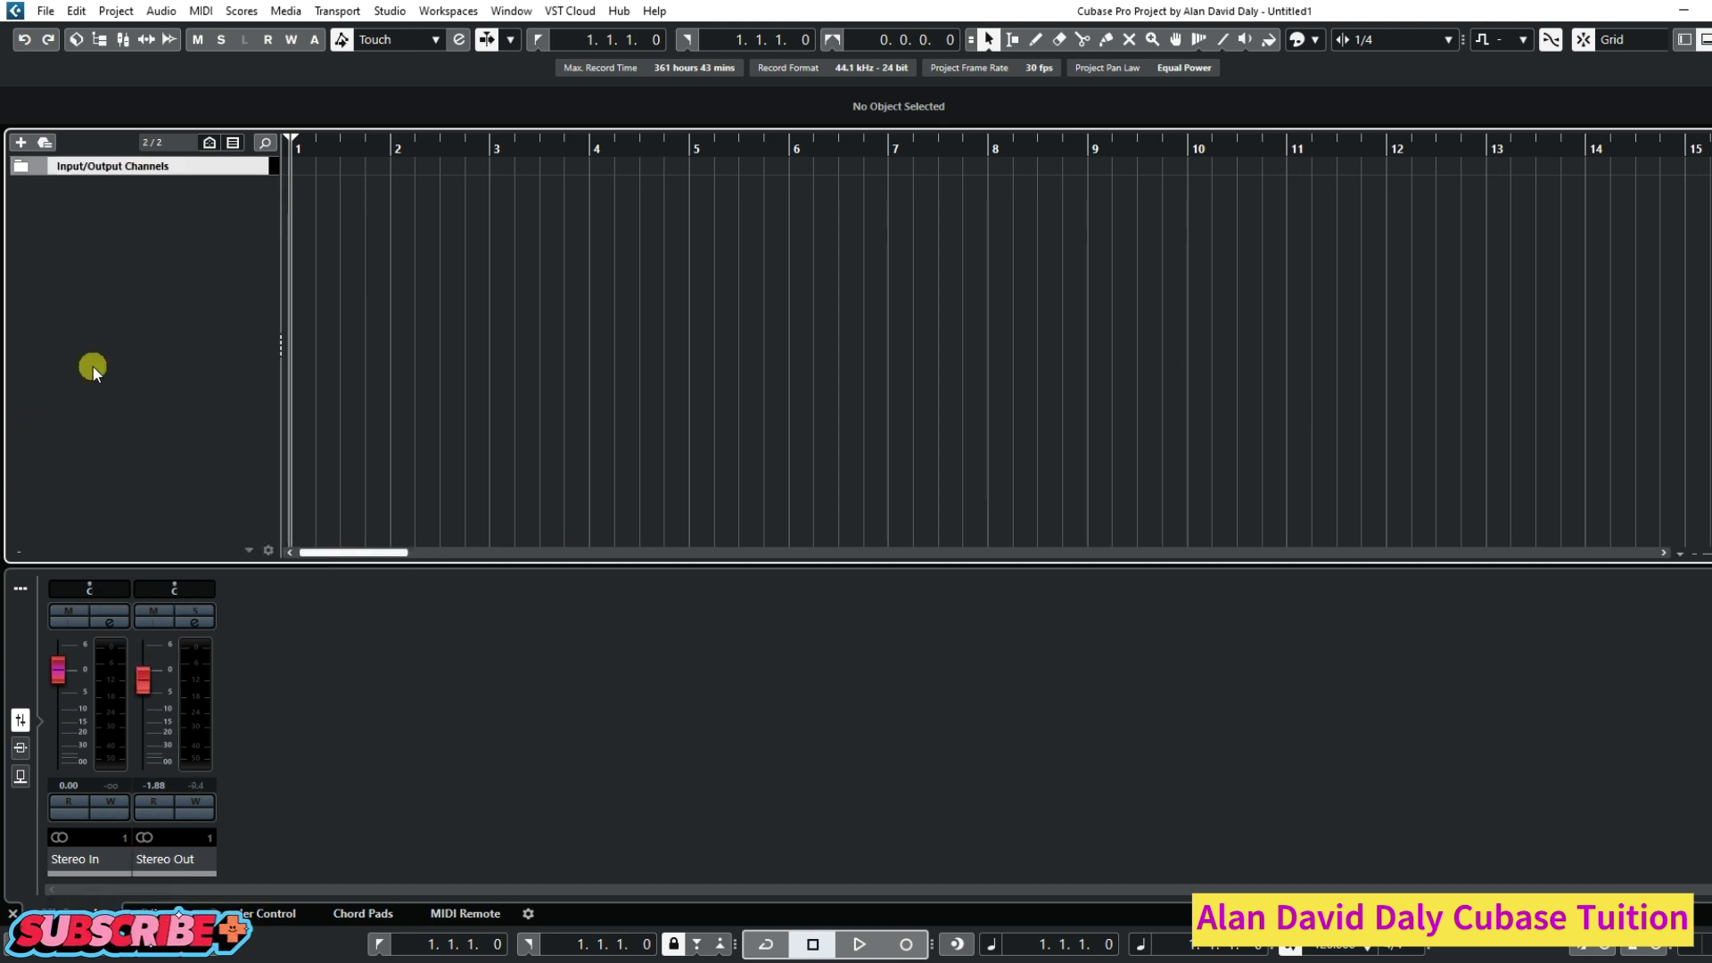
Add a track using a track preset, selecting the saved piano-and-strings preset.
right_click(138, 264)
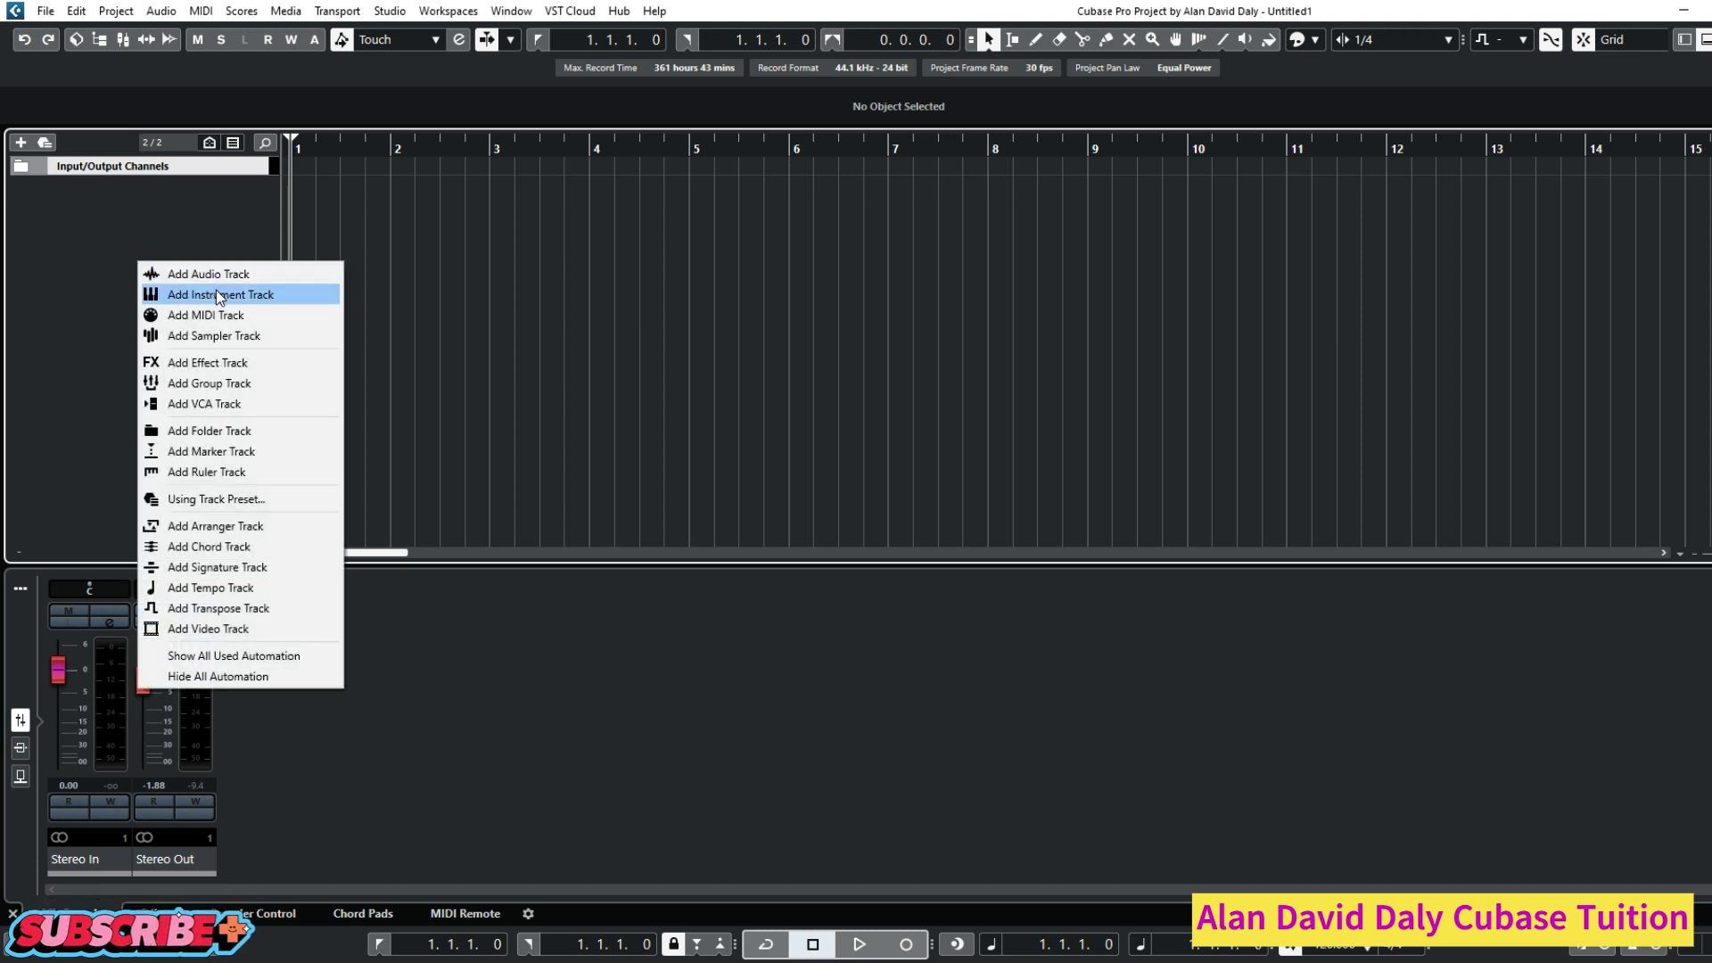
click(229, 506)
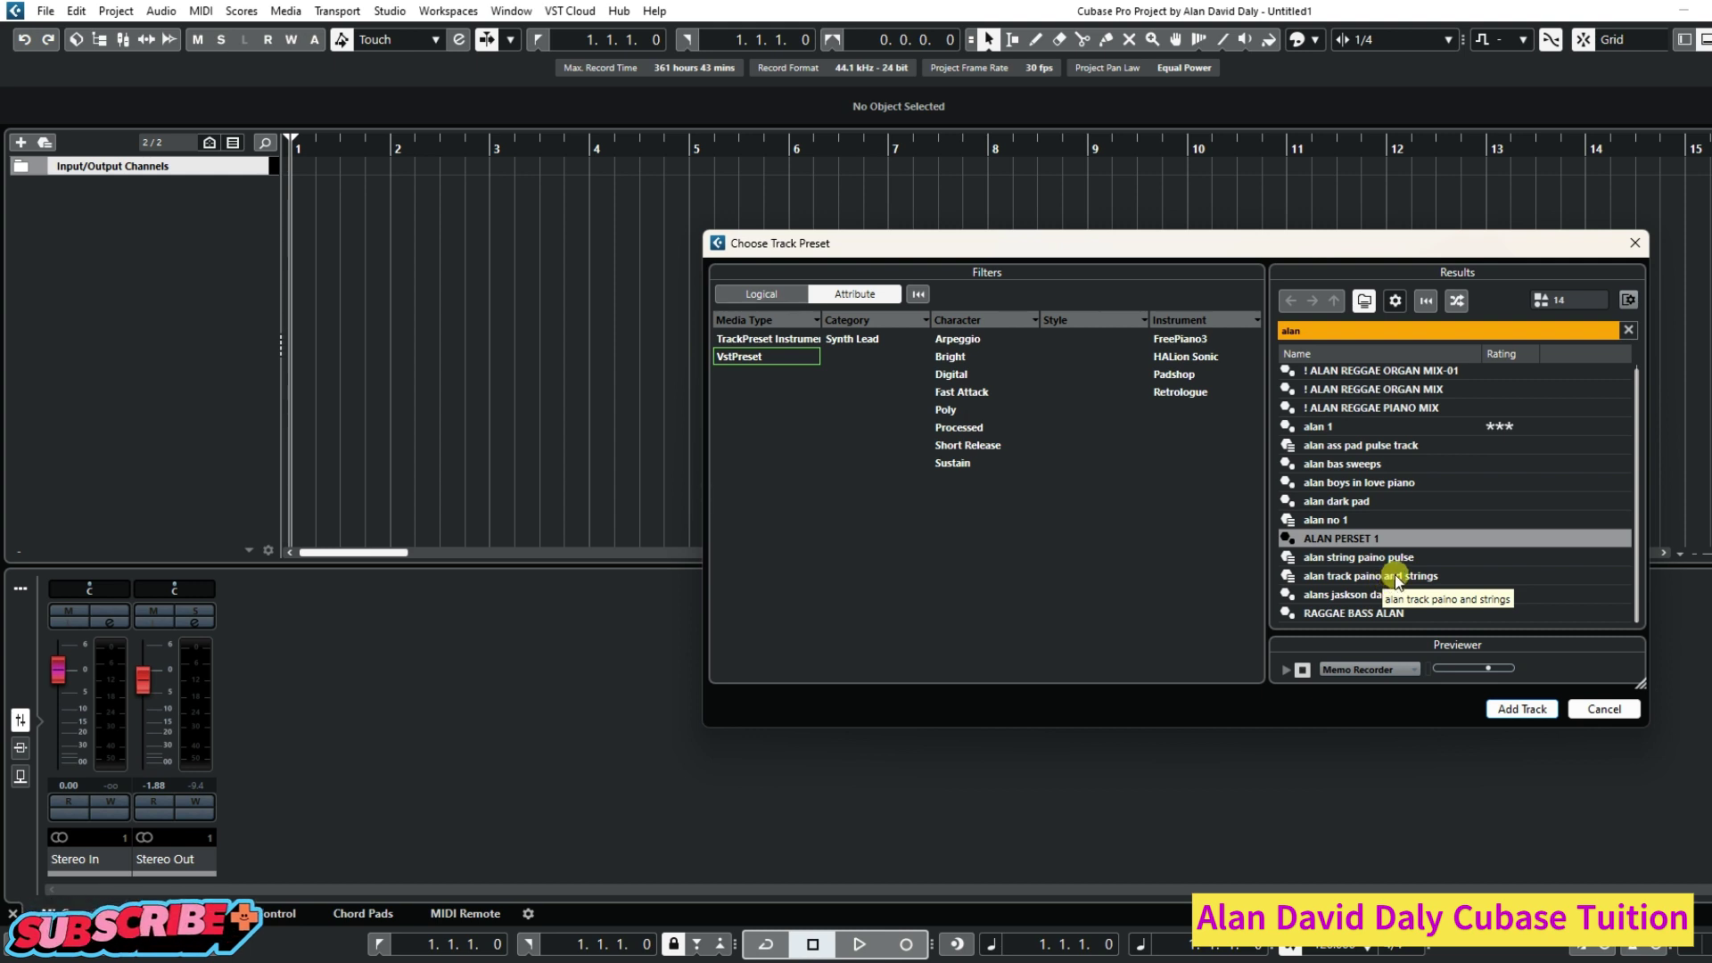
click(1396, 578)
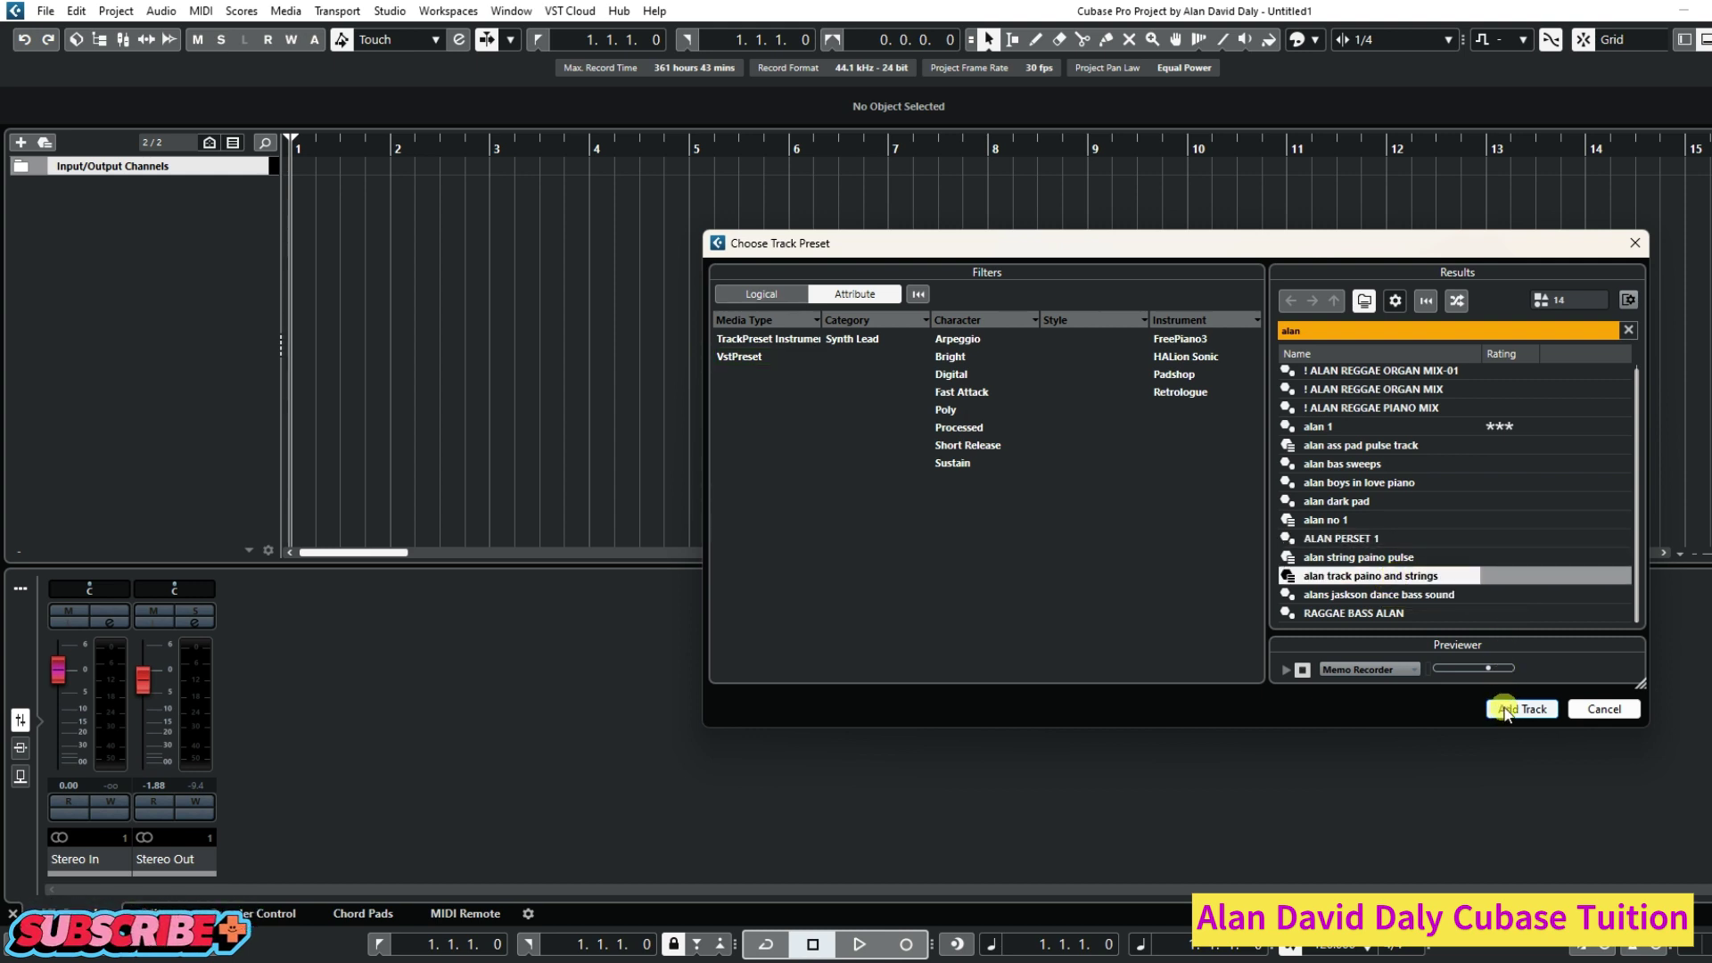
Create the track from the preset and check its HALion Sonic instrument and FX Modulator settings.
click(1505, 710)
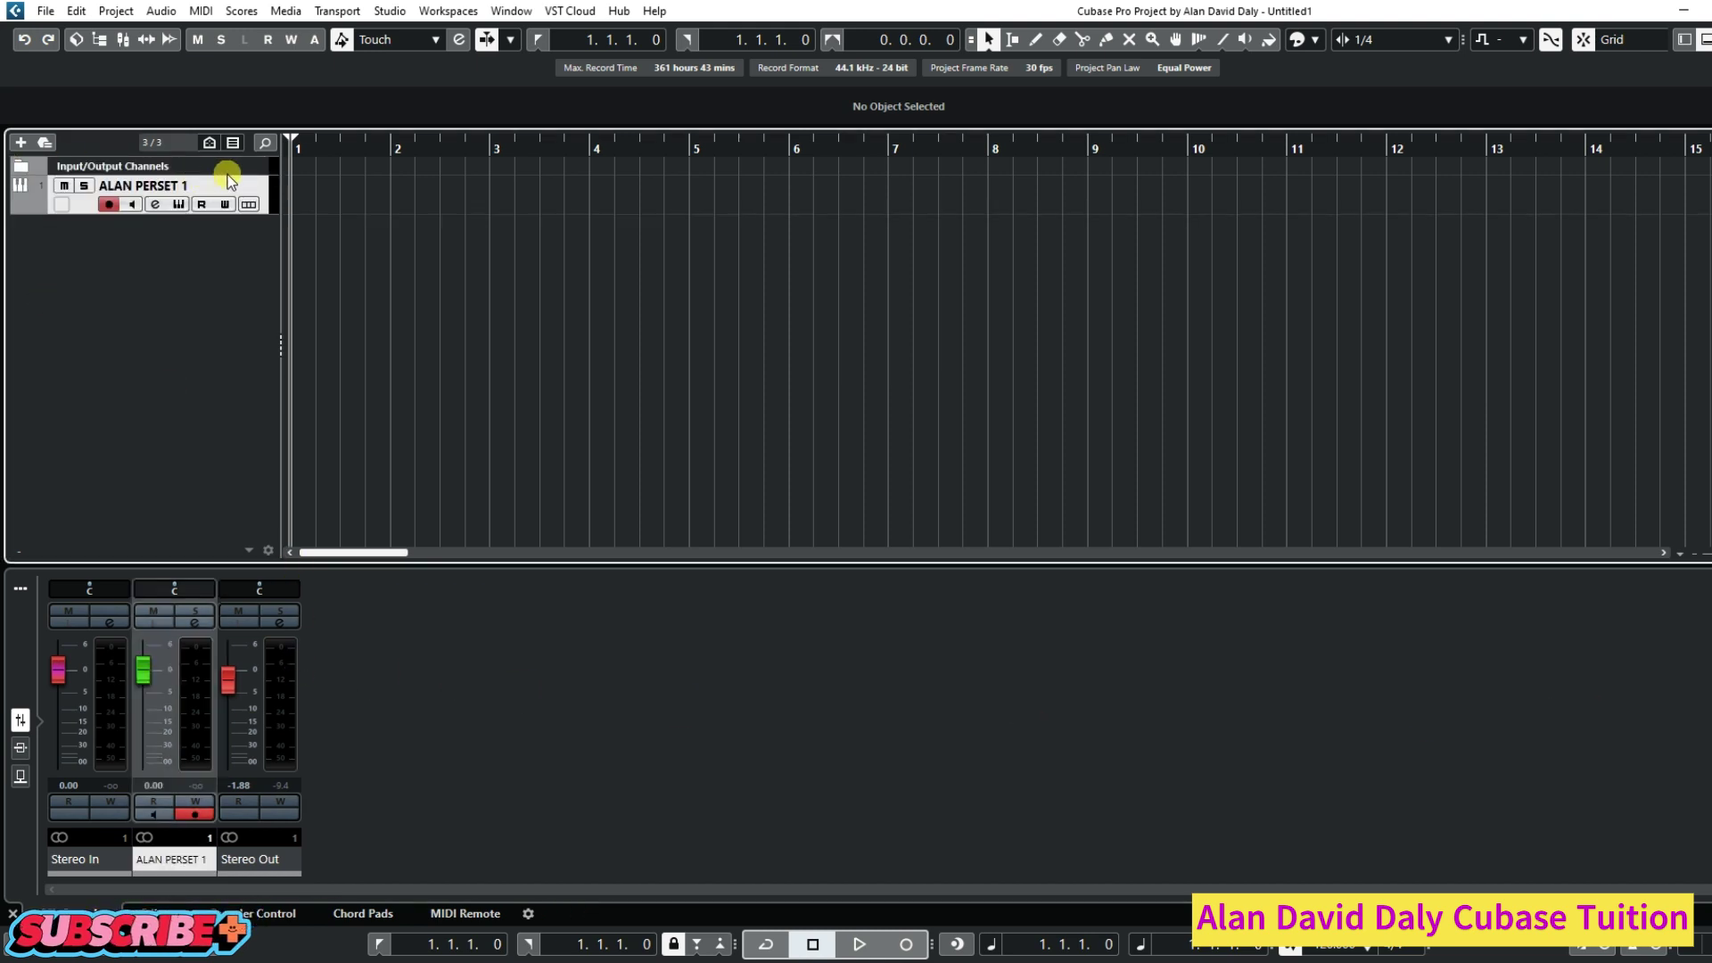
click(188, 208)
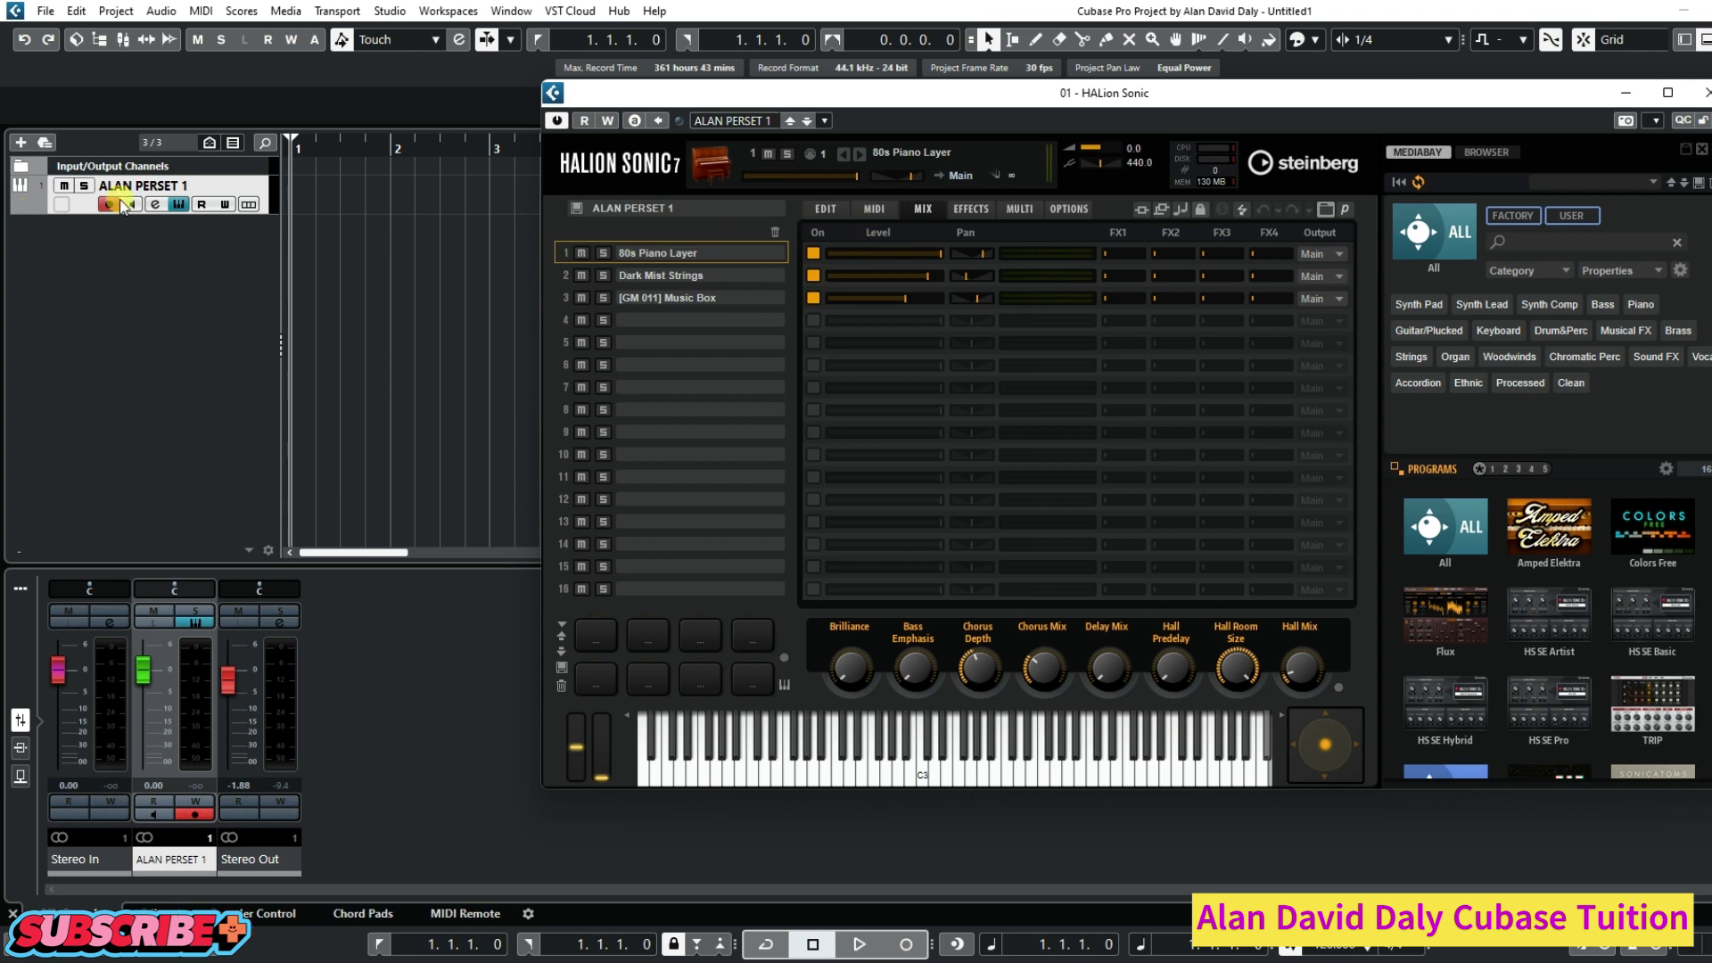
click(158, 205)
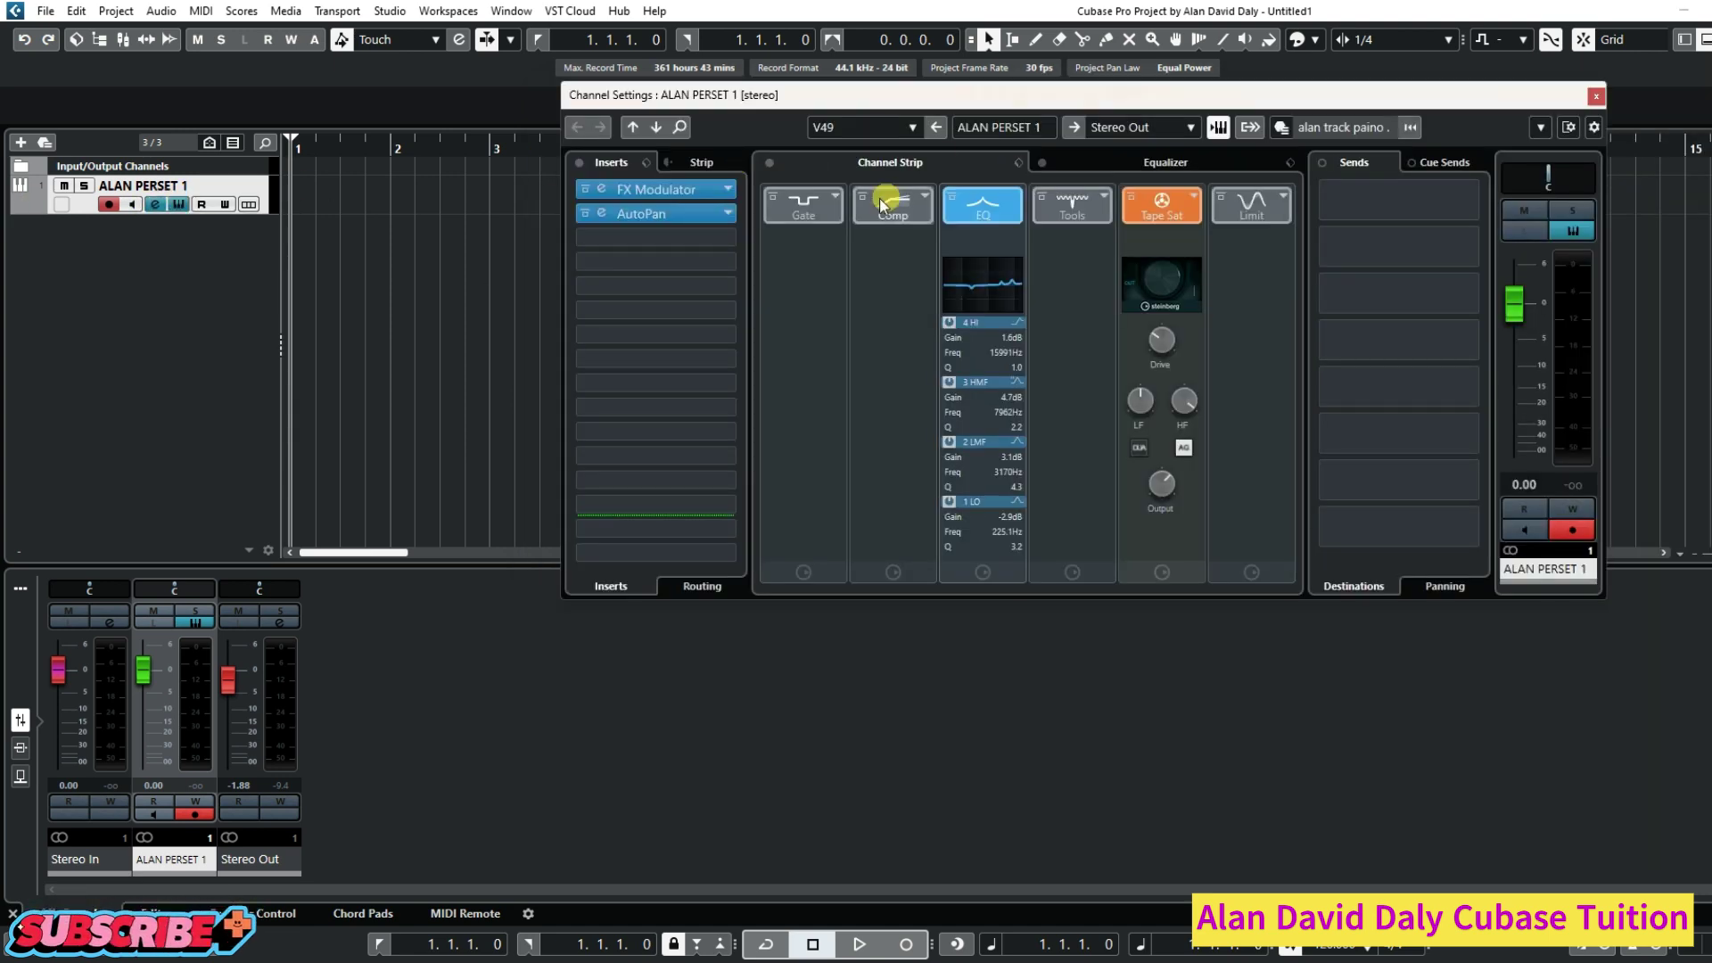
click(614, 191)
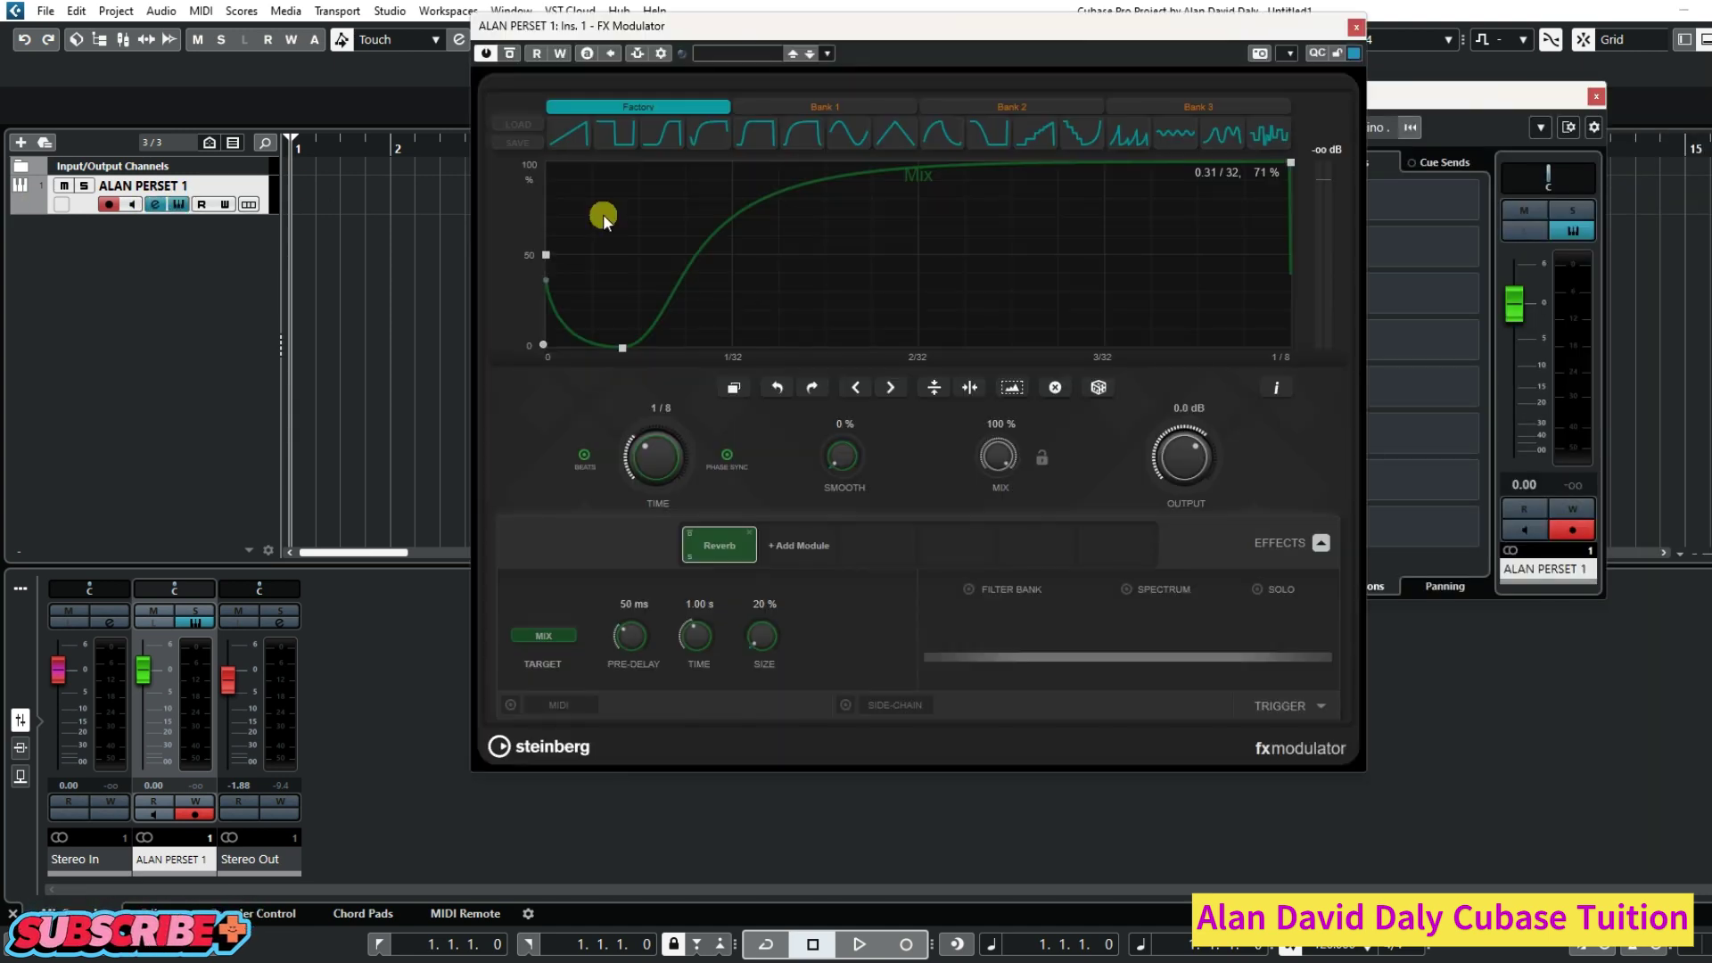
click(1357, 27)
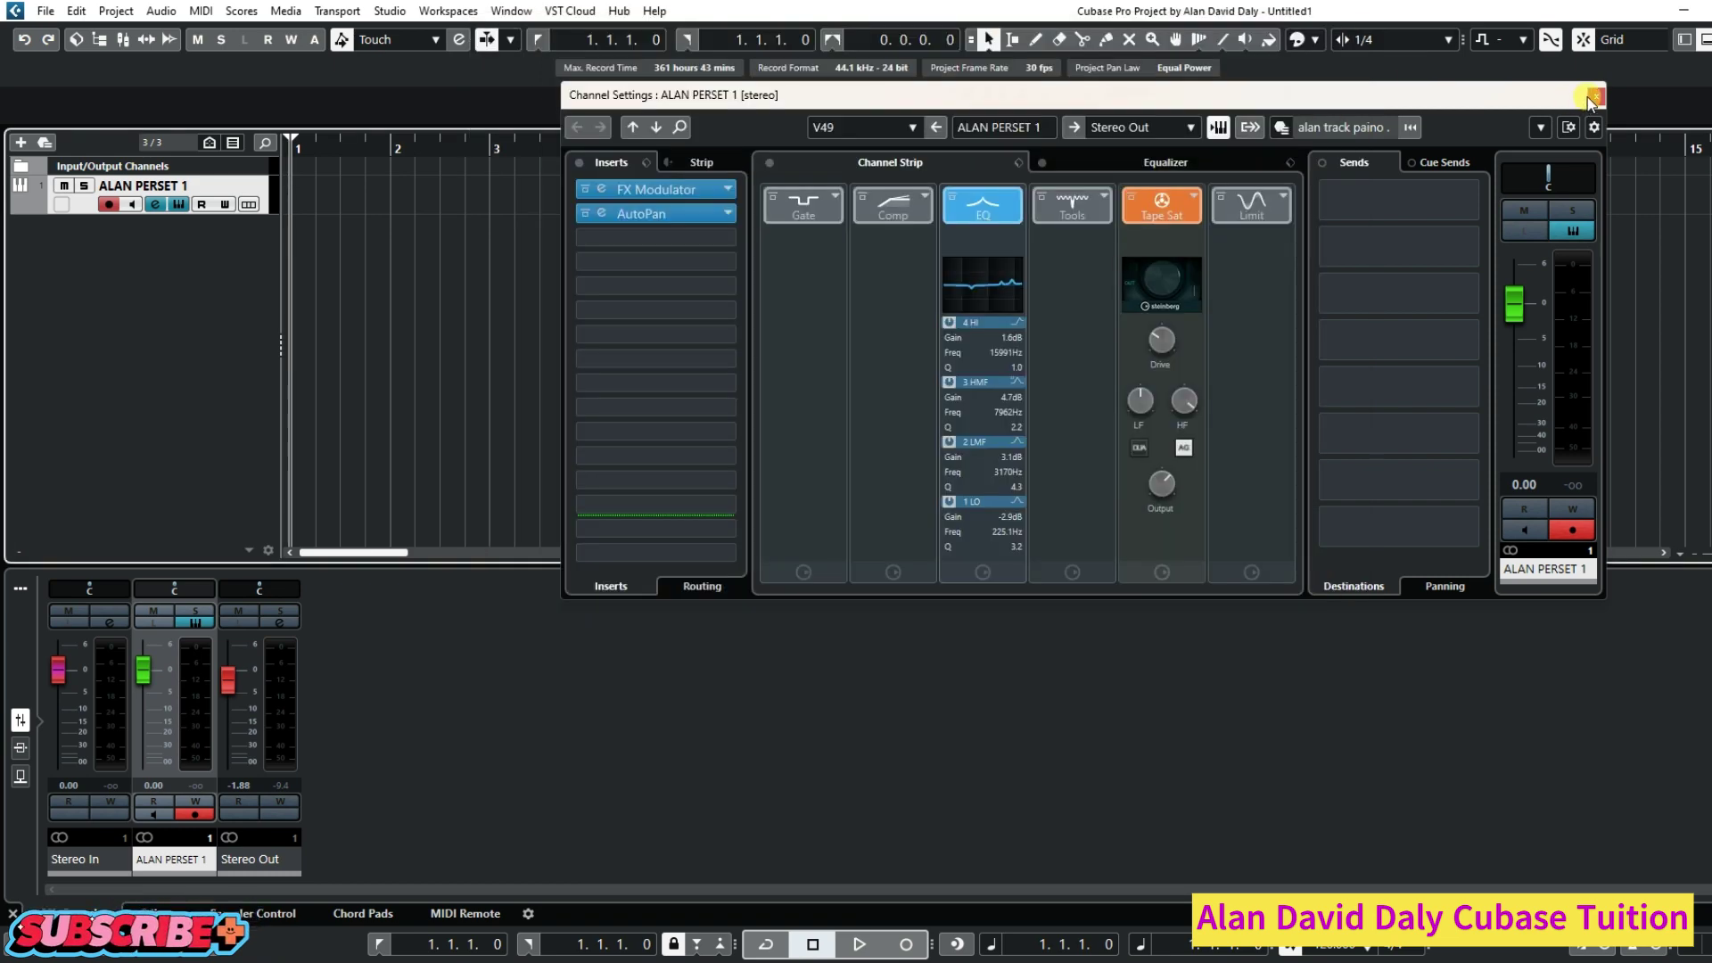